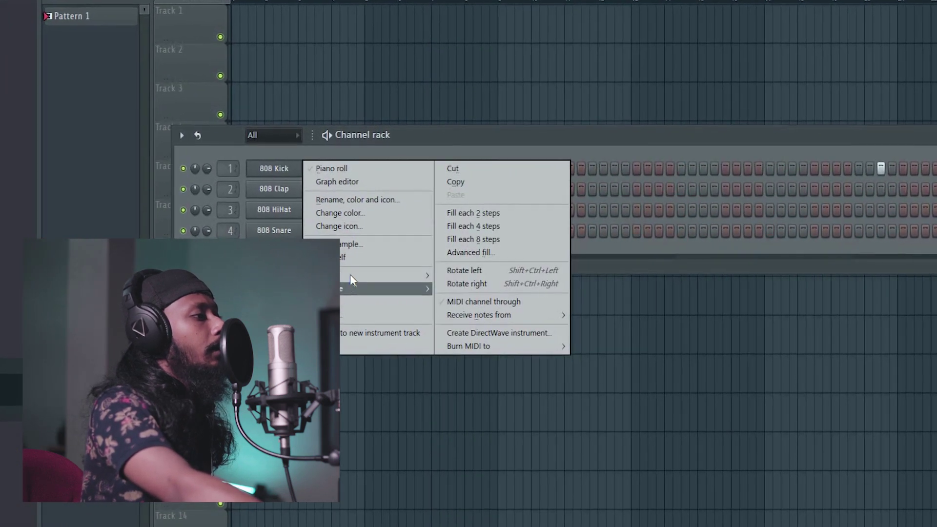
- Fill the 808 Kick channel on each 4 steps and add extra kick hits on steps 15 and 47
{"action": "mouse_move", "coordinate": [360, 275]}
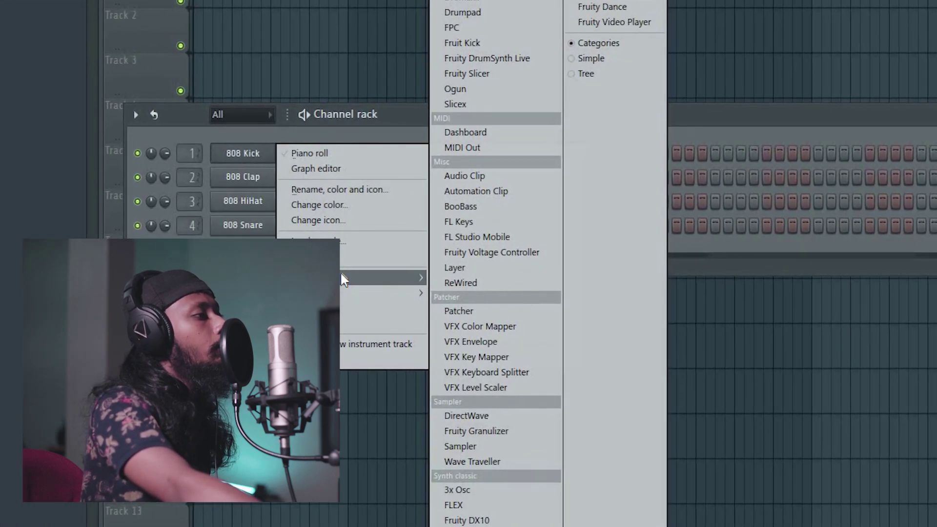
{"action": "mouse_move", "coordinate": [337, 293]}
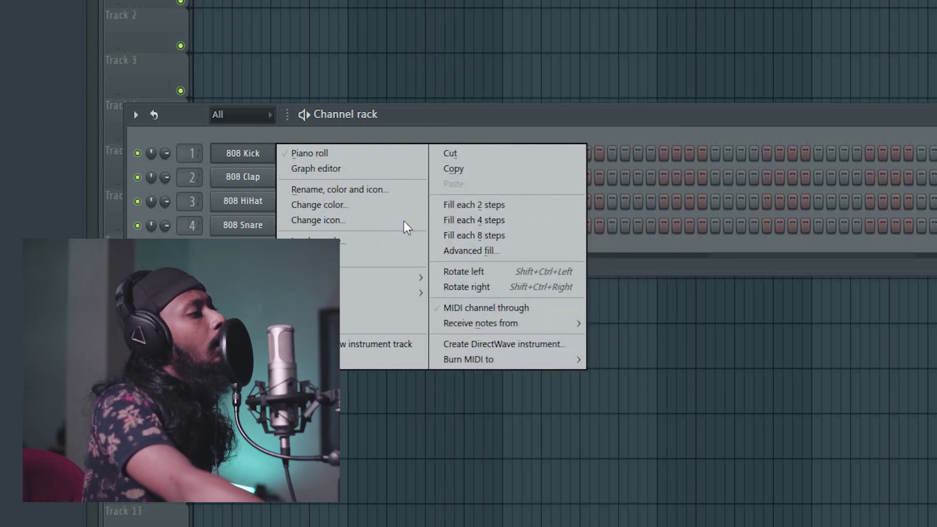
{"action": "left_click", "coordinate": [465, 220]}
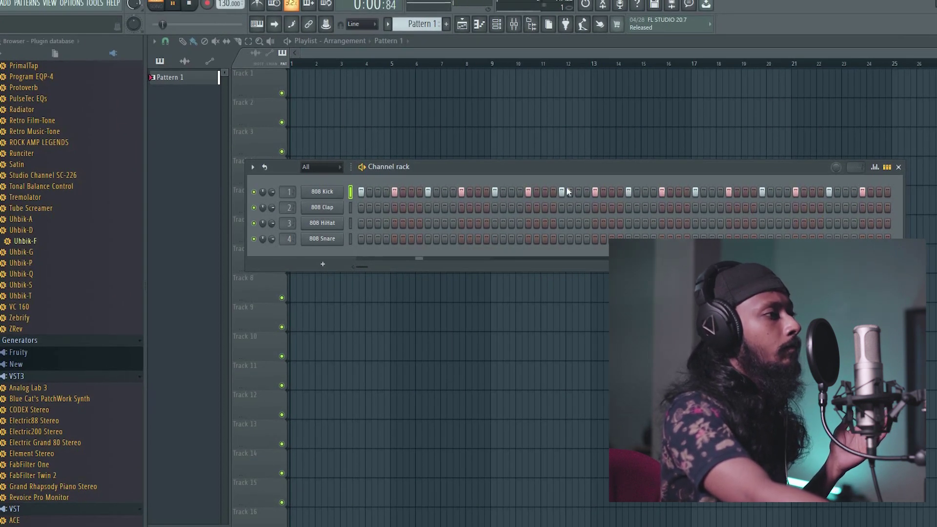
{"action": "left_click", "coordinate": [477, 191]}
{"action": "left_click", "coordinate": [578, 192]}
{"action": "left_click", "coordinate": [745, 191]}
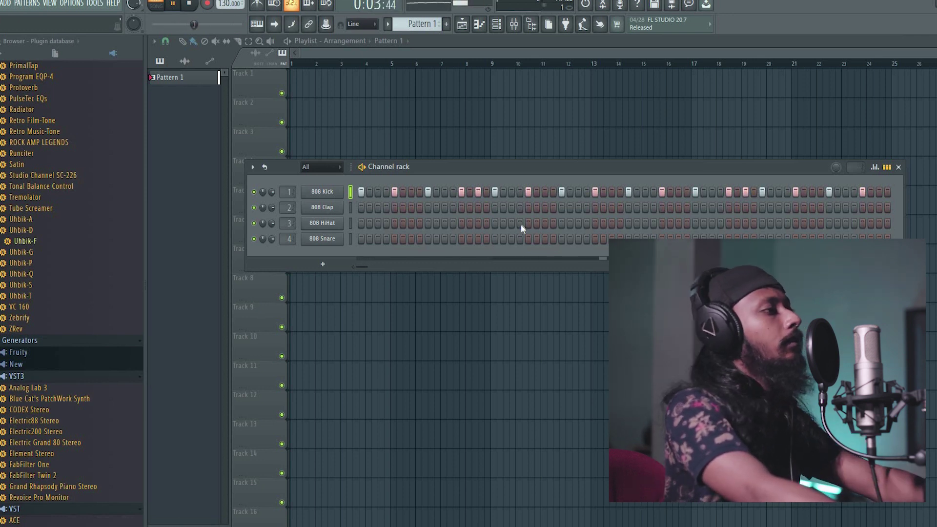
- Place two Pattern 1 clips back to back on Track 1, starting at bars 1 and 5
{"action": "left_click_drag", "start_coordinate": [328, 84], "coordinate": [292, 88]}
{"action": "left_click", "coordinate": [429, 93]}
{"action": "left_click_drag", "start_coordinate": [458, 92], "coordinate": [426, 89]}
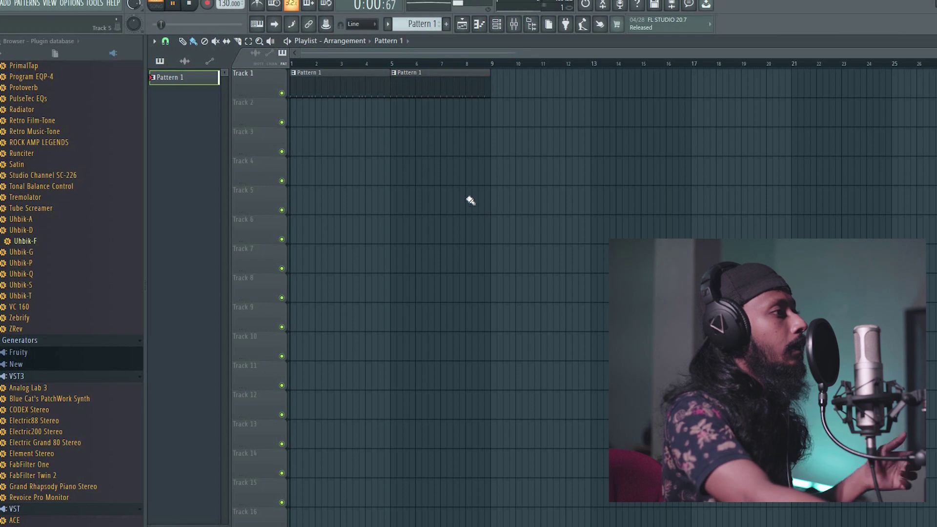
- Create a new pattern named Clap and place it twice on Track 2, at bars 1 and 5
{"action": "left_click", "coordinate": [446, 24]}
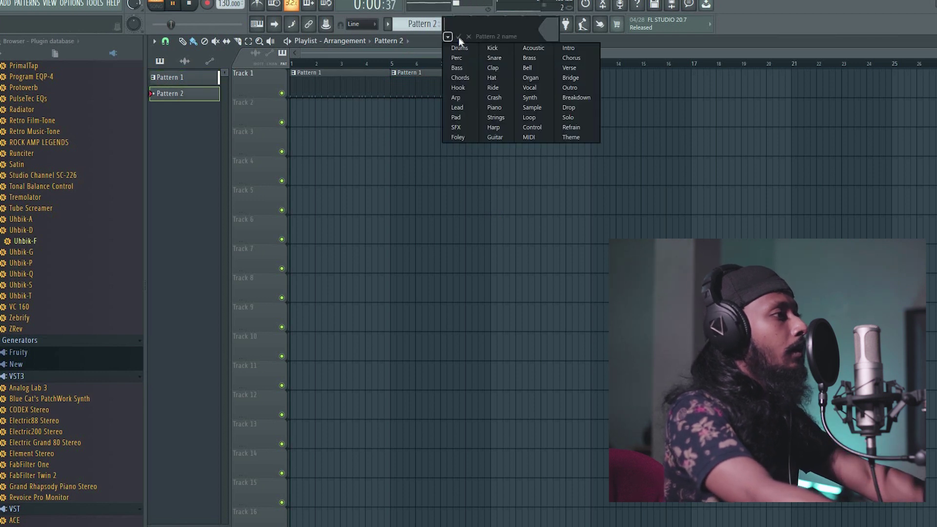
{"action": "left_click", "coordinate": [493, 68]}
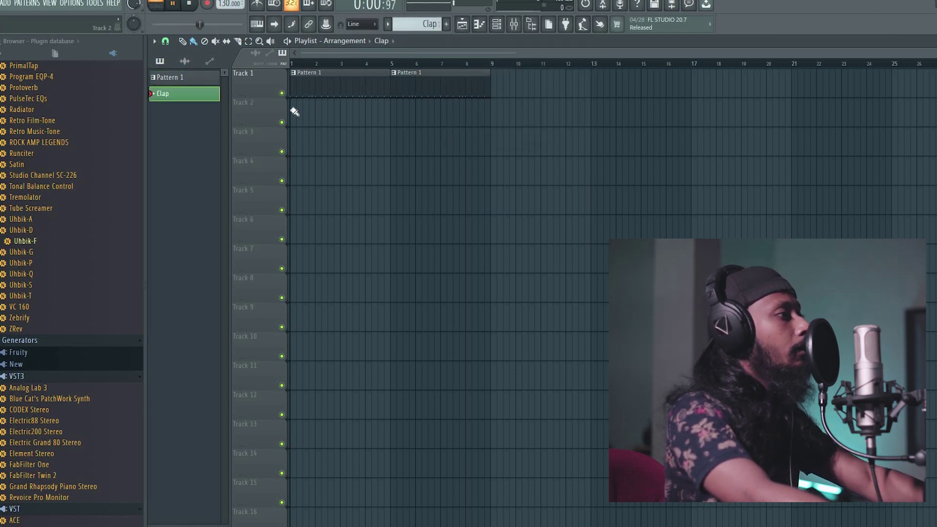
{"action": "left_click_drag", "start_coordinate": [351, 109], "coordinate": [414, 114]}
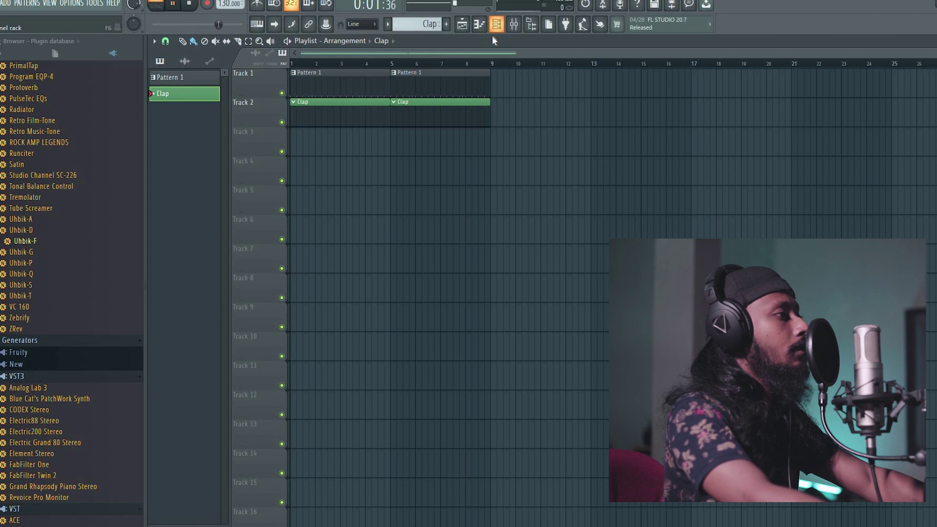
- Program 808 Clap hits every eight steps starting at step 5, and play the arrangement in song mode
{"action": "left_click", "coordinate": [496, 24]}
{"action": "key", "text": "space"}
{"action": "left_click", "coordinate": [394, 239]}
{"action": "key", "text": "space"}
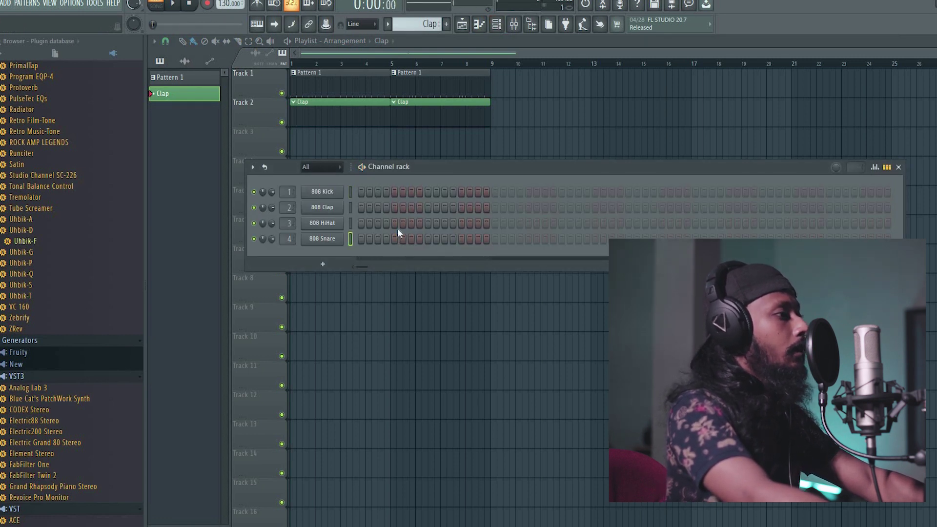
{"action": "left_click", "coordinate": [394, 207]}
{"action": "key", "text": "space"}
{"action": "left_click", "coordinate": [461, 208]}
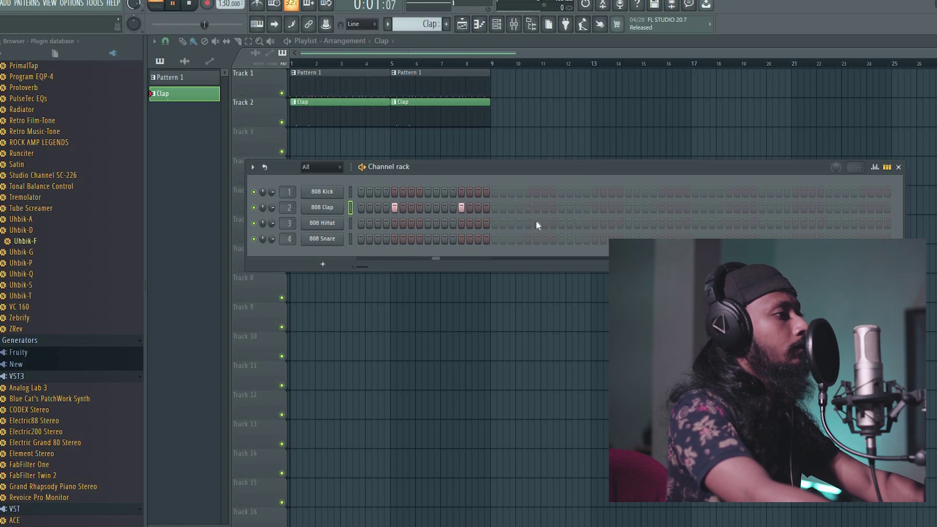
{"action": "left_click", "coordinate": [595, 207]}
{"action": "left_click", "coordinate": [661, 207]}
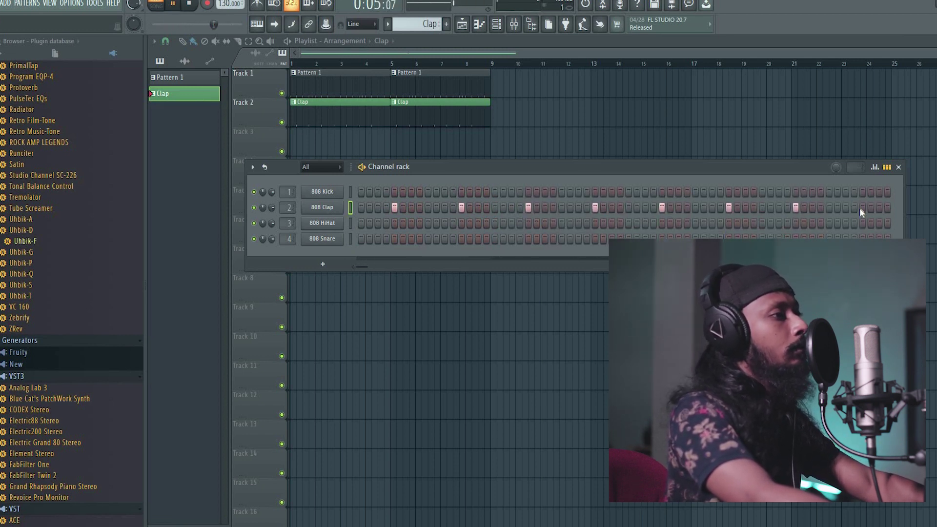
{"action": "key", "text": "F6"}
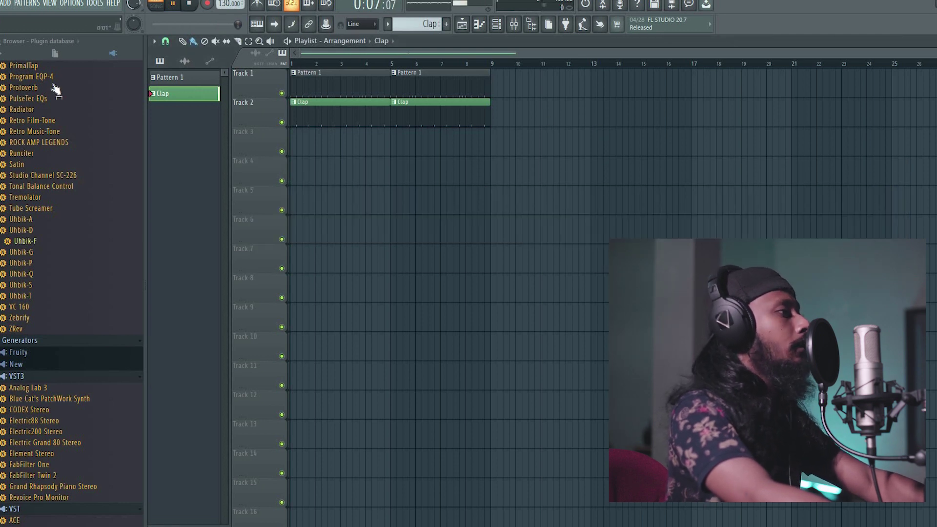
{"action": "key", "text": "l"}
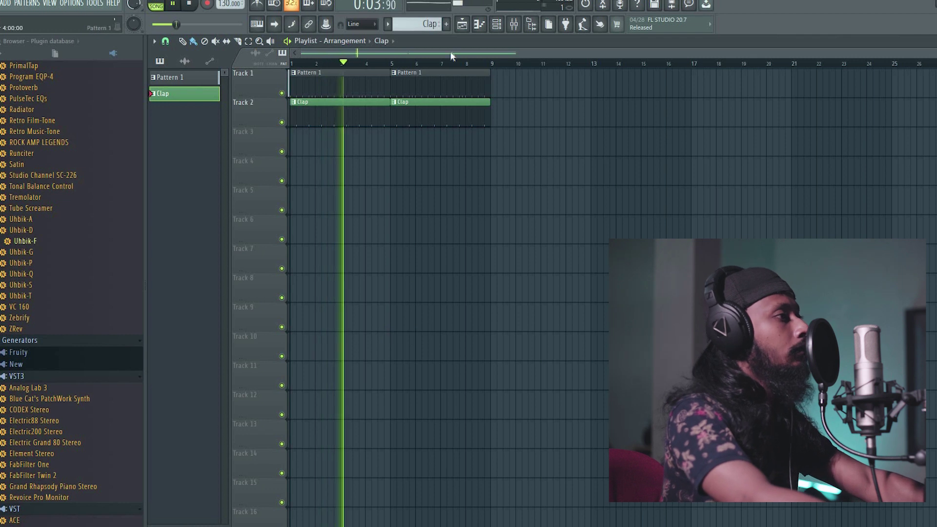
- Create a new pattern named Hat and place it twice on Track 3, at bars 1 and 5
{"action": "left_click", "coordinate": [446, 24]}
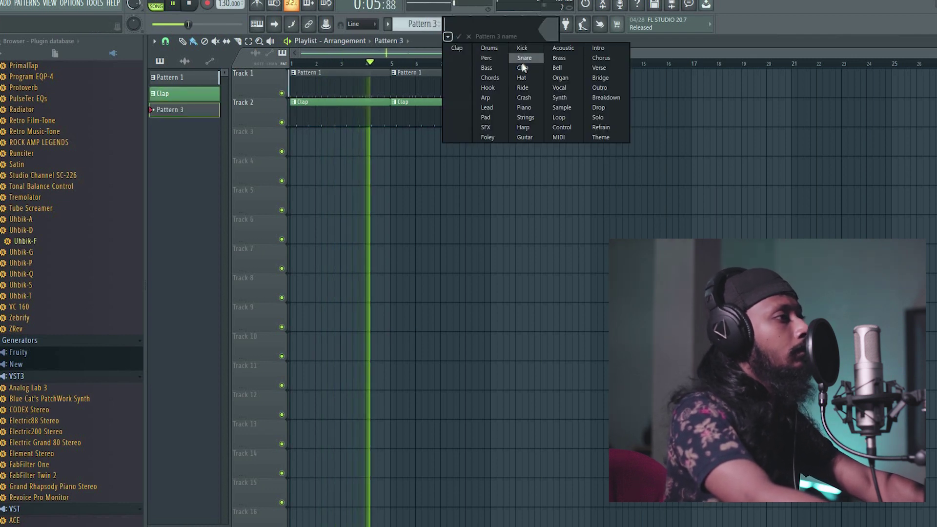
{"action": "left_click", "coordinate": [521, 78]}
{"action": "left_click", "coordinate": [295, 141]}
{"action": "key", "text": "space"}
{"action": "left_click_drag", "start_coordinate": [315, 142], "coordinate": [417, 144]}
{"action": "left_click", "coordinate": [364, 137]}
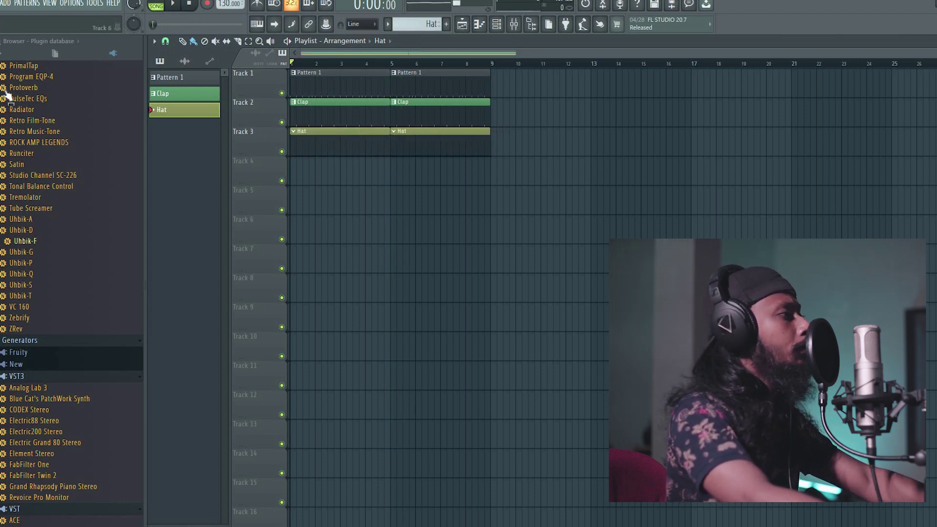
- Select the microphone track Insert 50 in the mixer and record its audio into the playlist as an audio clip
{"action": "left_click", "coordinate": [1, 57]}
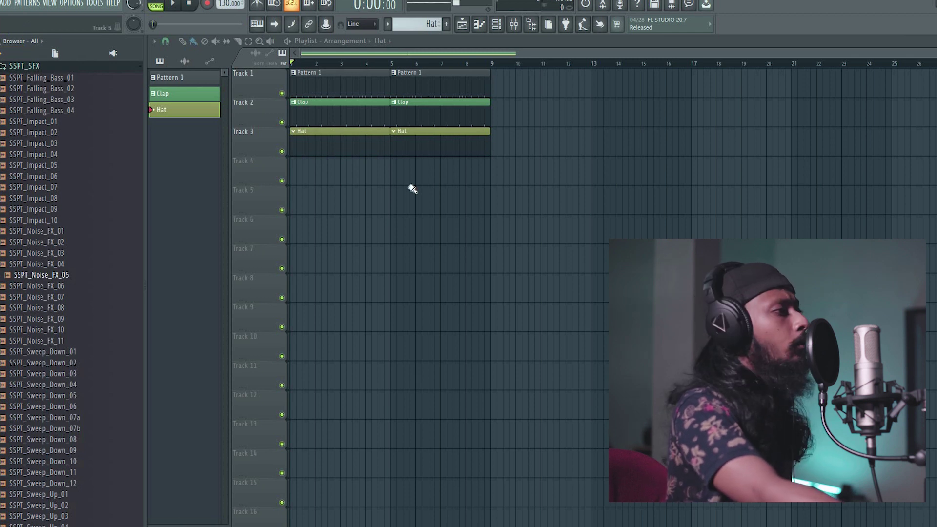
{"action": "left_click", "coordinate": [520, 25]}
{"action": "double_click", "coordinate": [699, 205]}
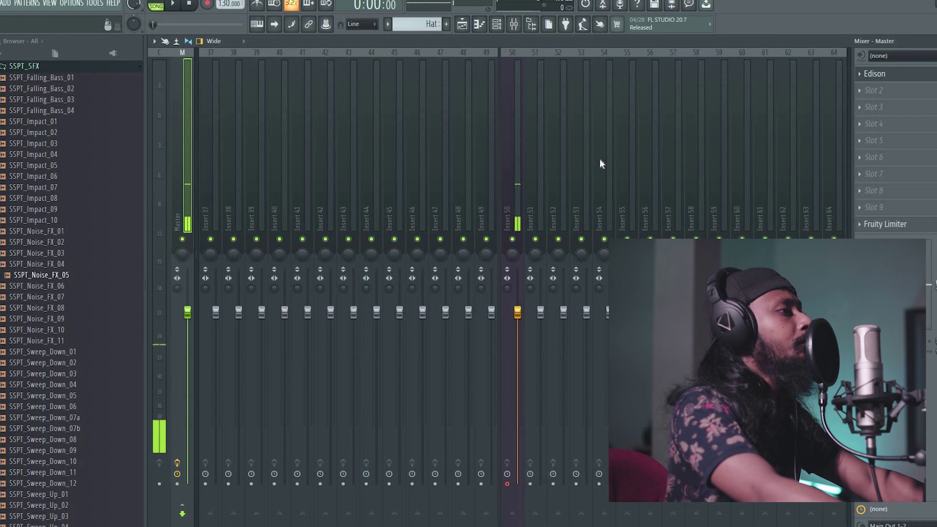
{"action": "left_click", "coordinate": [514, 110]}
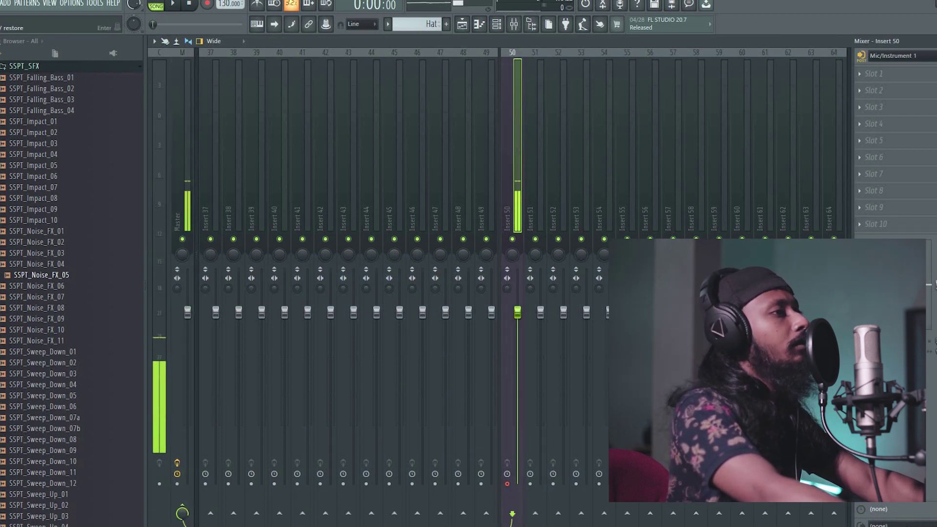
{"action": "key", "text": "Return"}
{"action": "key", "text": "F9"}
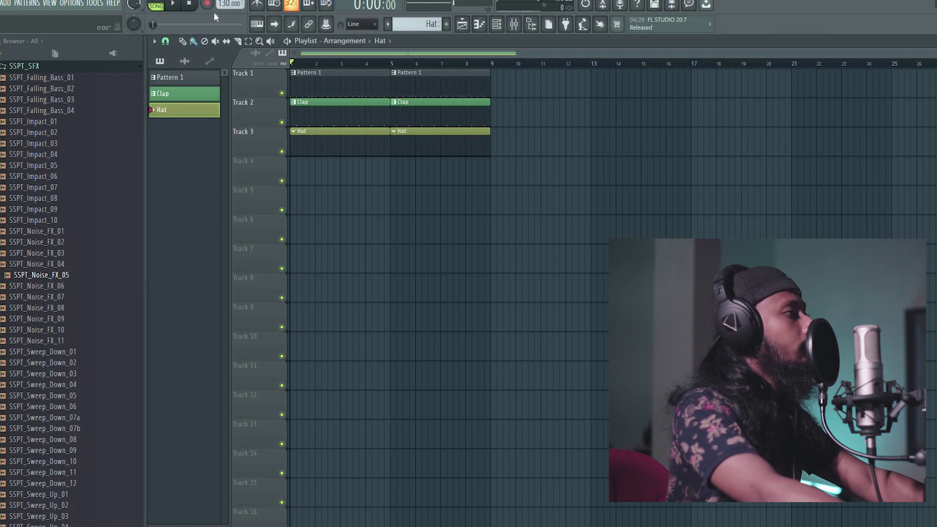
{"action": "key", "text": "r"}
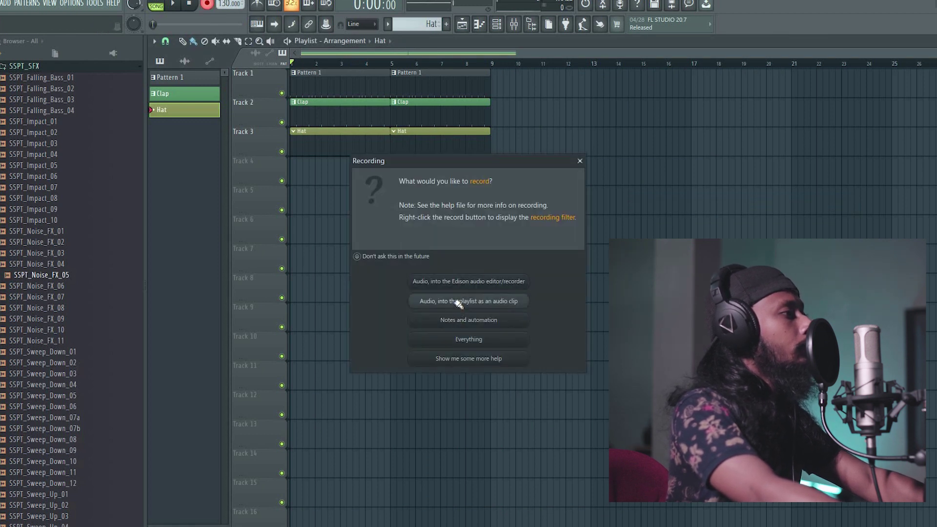
{"action": "left_click", "coordinate": [459, 303]}
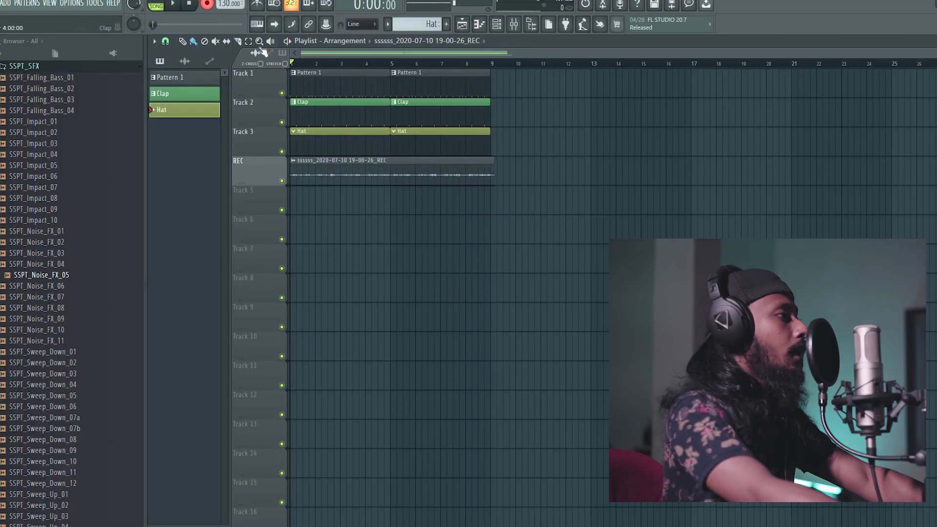
- Normalize the recorded audio clip on the REC track while the arrangement plays
{"action": "key", "text": "space"}
{"action": "double_click", "coordinate": [360, 174]}
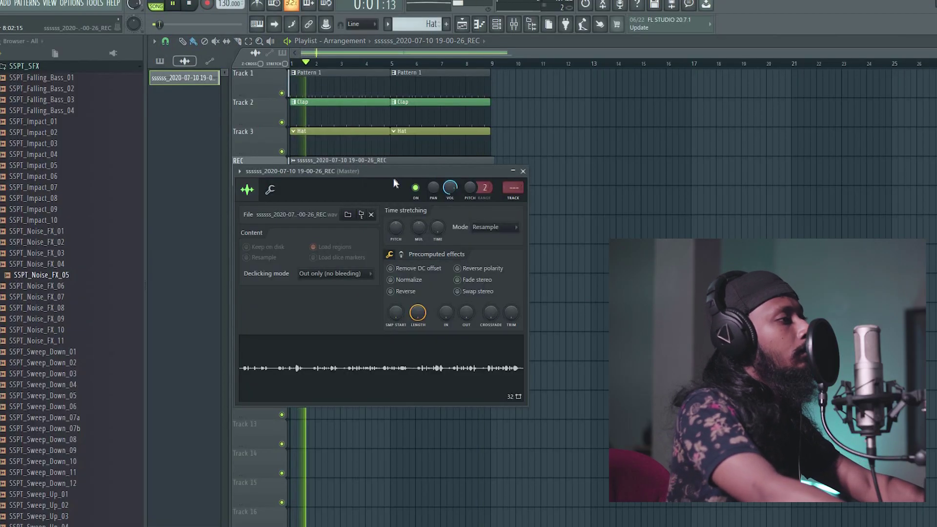
{"action": "left_click", "coordinate": [404, 281]}
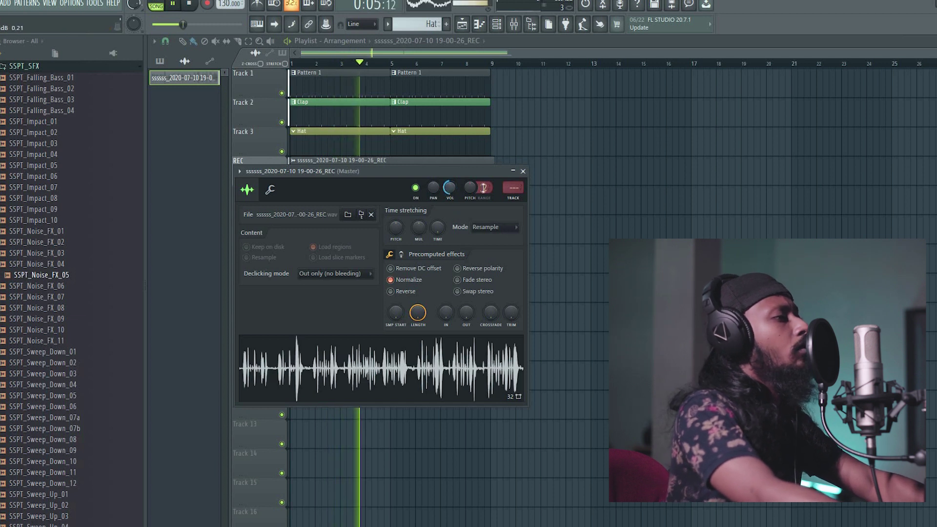
{"action": "left_click", "coordinate": [523, 171]}
- Route the recorded audio clip to mixer track 3
{"action": "double_click", "coordinate": [451, 168]}
{"action": "mouse_move", "coordinate": [513, 190]}
{"action": "left_mouse_down"}
{"action": "mouse_move", "coordinate": [513, 169]}
{"action": "mouse_move", "coordinate": [517, 182]}
{"action": "left_mouse_up"}
{"action": "key", "text": "Escape"}
- Load Fruity parametric EQ 2 into the first effect slot of mixer Insert 3
{"action": "left_click", "coordinate": [513, 24]}
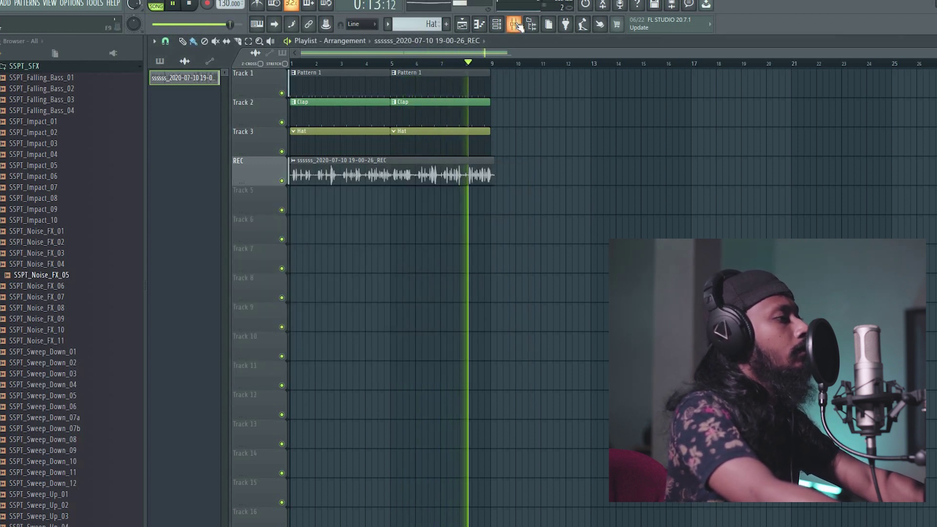
{"action": "left_click", "coordinate": [837, 205]}
{"action": "key", "text": "space"}
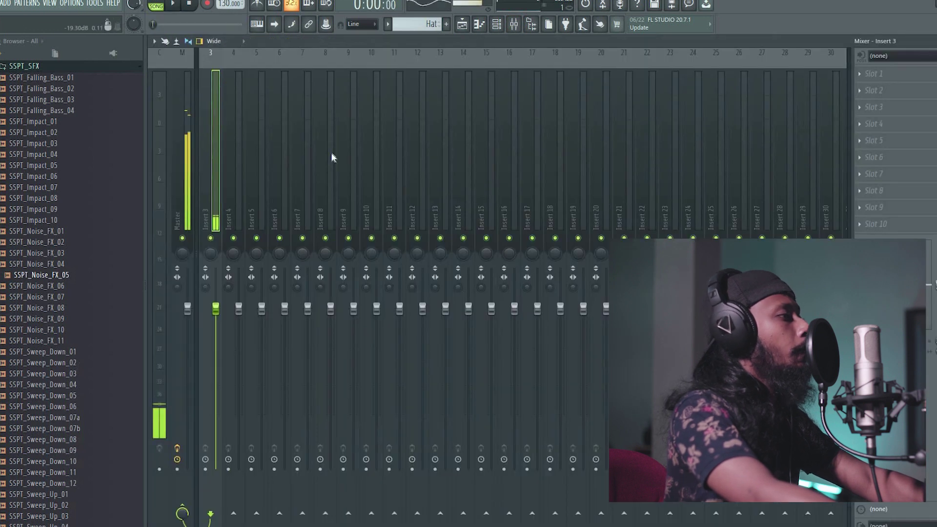
{"action": "scroll", "coordinate": [313, 145], "scroll_direction": "up", "scroll_amount": 2}
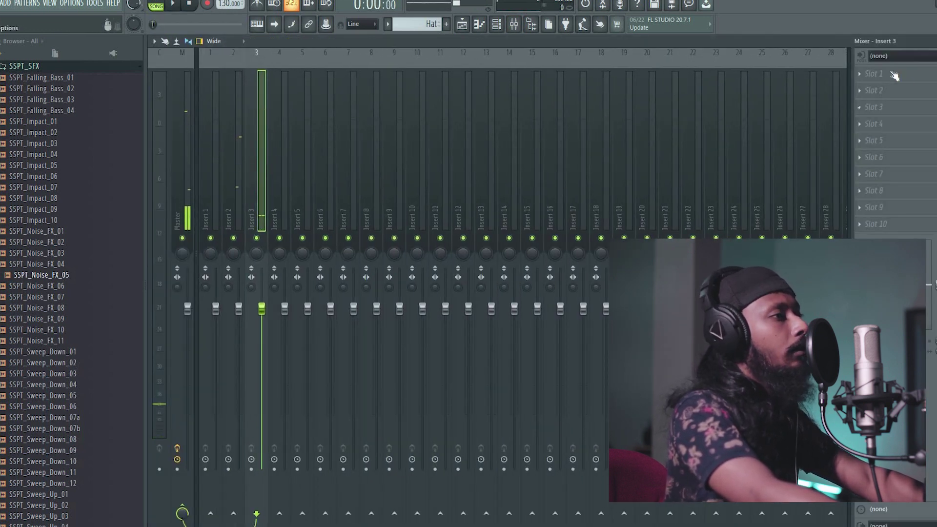
{"action": "left_click", "coordinate": [873, 73]}
{"action": "left_click", "coordinate": [710, 365]}
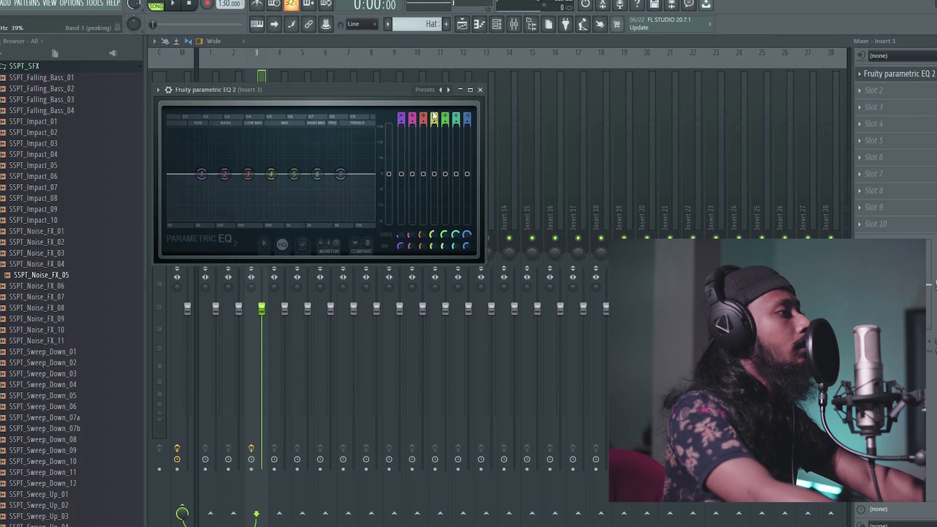
- Apply the 20Hz + 18kHz cut preset to the EQ and move its high-pass and low-pass bands to isolate the treble range
{"action": "left_click", "coordinate": [445, 92]}
{"action": "left_click", "coordinate": [461, 115]}
{"action": "key", "text": "space"}
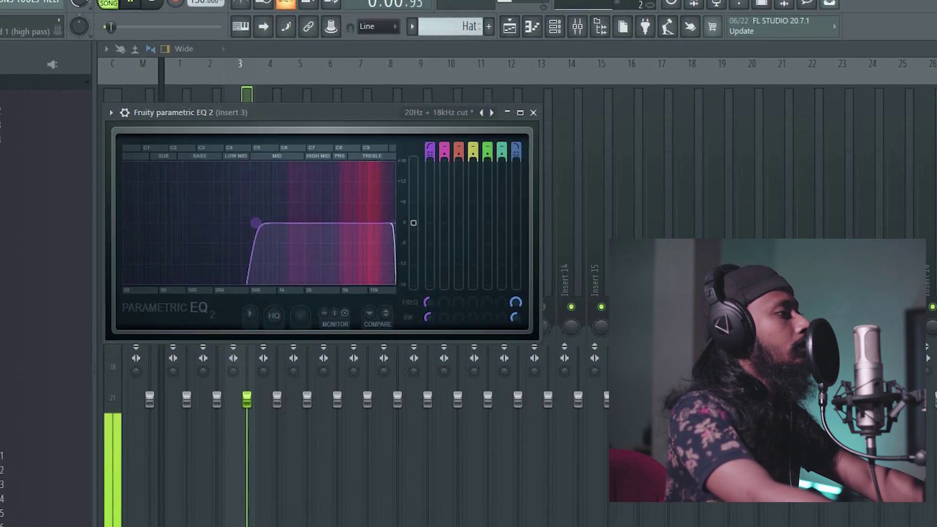
{"action": "left_click_drag", "start_coordinate": [255, 222], "coordinate": [325, 222]}
{"action": "left_click_drag", "start_coordinate": [397, 235], "coordinate": [328, 235]}
- Find DeEsser Stereo in the plugin database and load it into the second effect slot of mixer Insert 3
{"action": "left_click", "coordinate": [35, 68]}
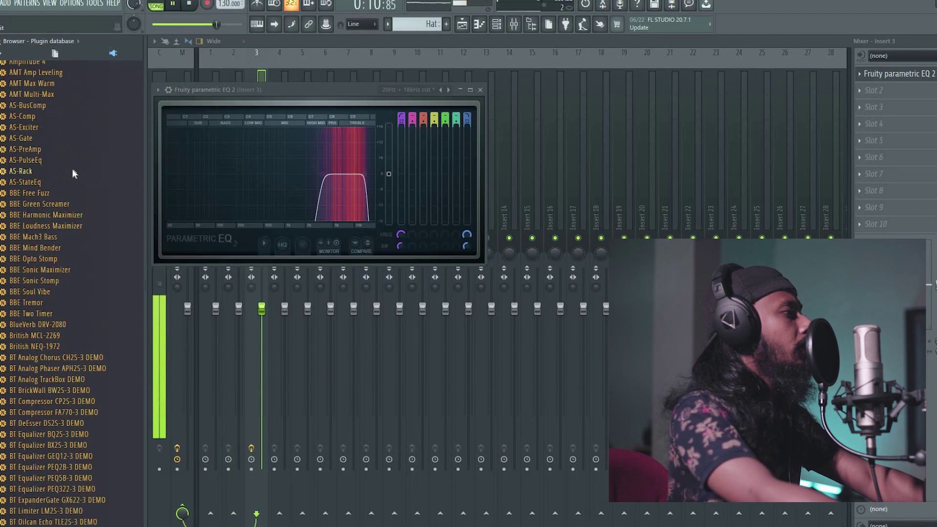
{"action": "scroll", "coordinate": [73, 174], "scroll_direction": "down", "scroll_amount": 20}
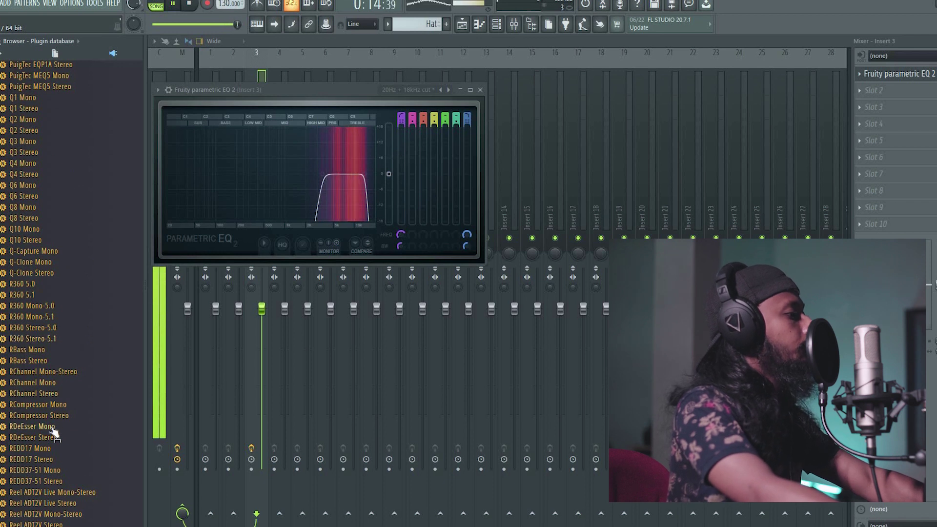
{"action": "scroll", "coordinate": [50, 267], "scroll_direction": "up", "scroll_amount": 10}
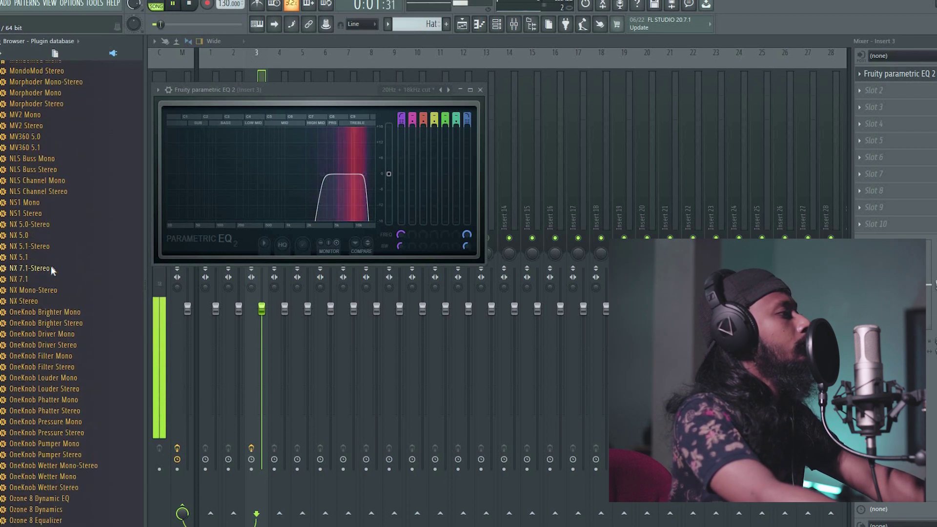
{"action": "scroll", "coordinate": [51, 267], "scroll_direction": "up", "scroll_amount": 15}
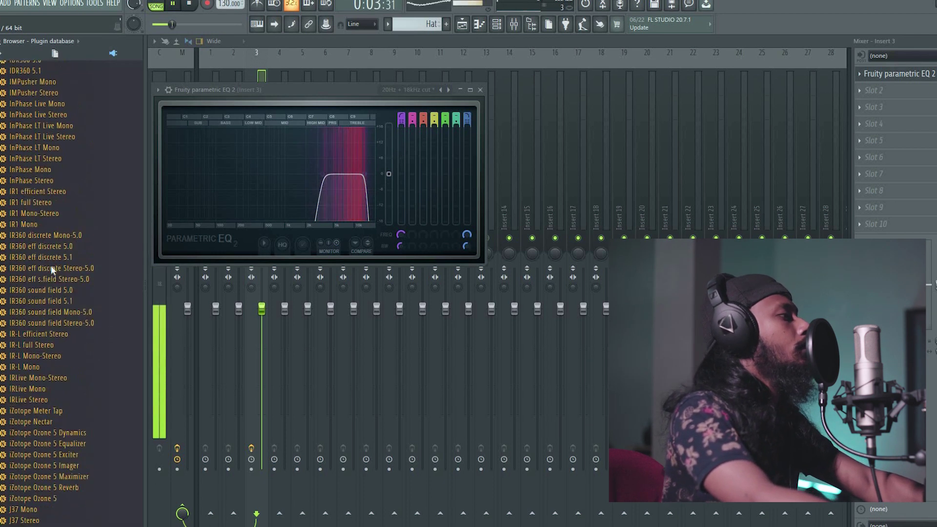
{"action": "scroll", "coordinate": [51, 267], "scroll_direction": "up", "scroll_amount": 15}
{"action": "scroll", "coordinate": [53, 269], "scroll_direction": "up", "scroll_amount": 15}
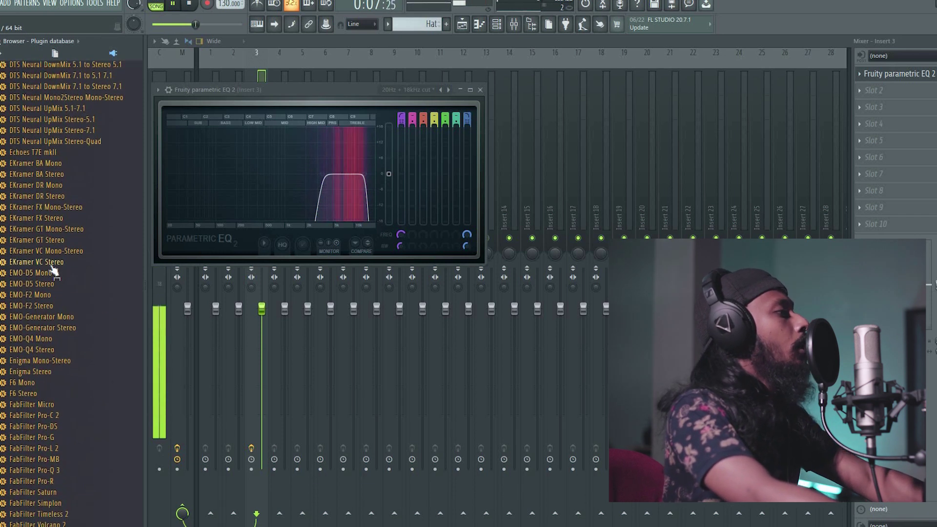
{"action": "scroll", "coordinate": [54, 270], "scroll_direction": "up", "scroll_amount": 15}
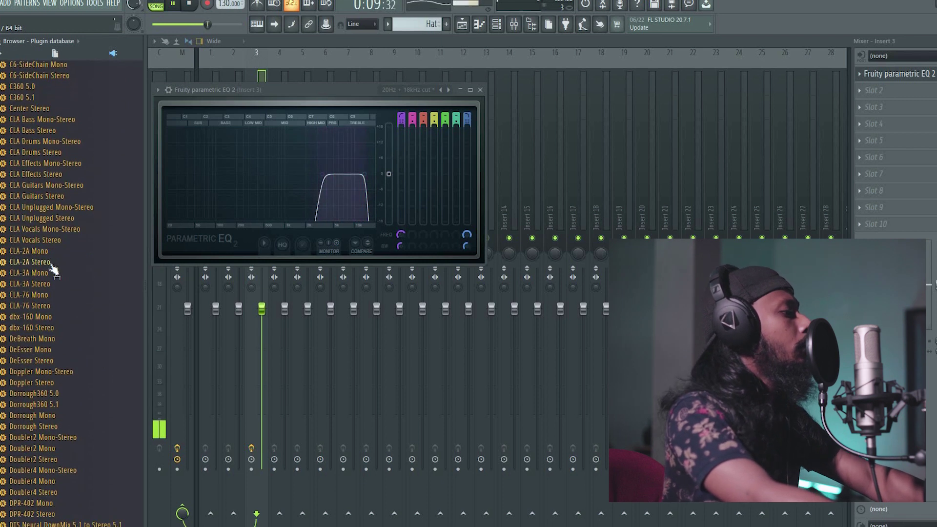
{"action": "scroll", "coordinate": [52, 267], "scroll_direction": "up", "scroll_amount": 8}
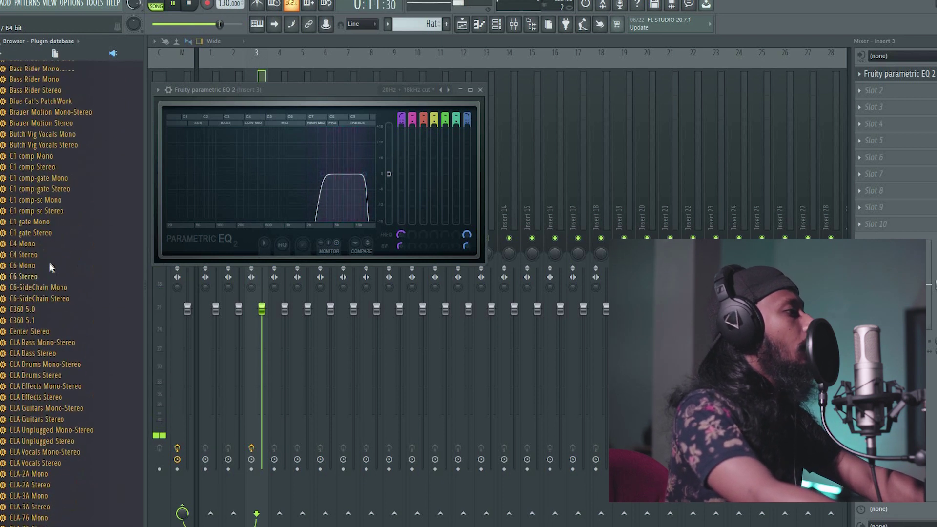
{"action": "scroll", "coordinate": [51, 267], "scroll_direction": "up", "scroll_amount": 15}
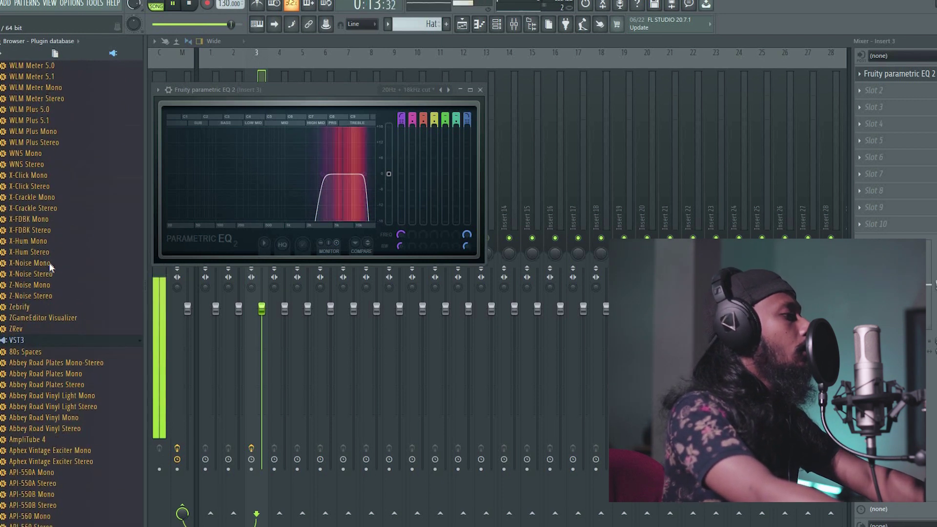
{"action": "scroll", "coordinate": [49, 262], "scroll_direction": "down", "scroll_amount": 20}
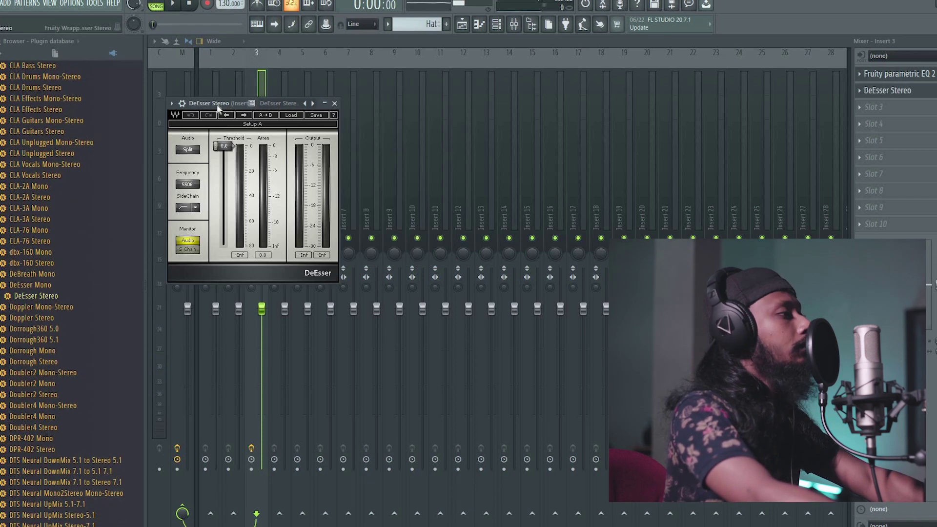
{"action": "left_click_drag", "start_coordinate": [217, 107], "coordinate": [314, 106]}
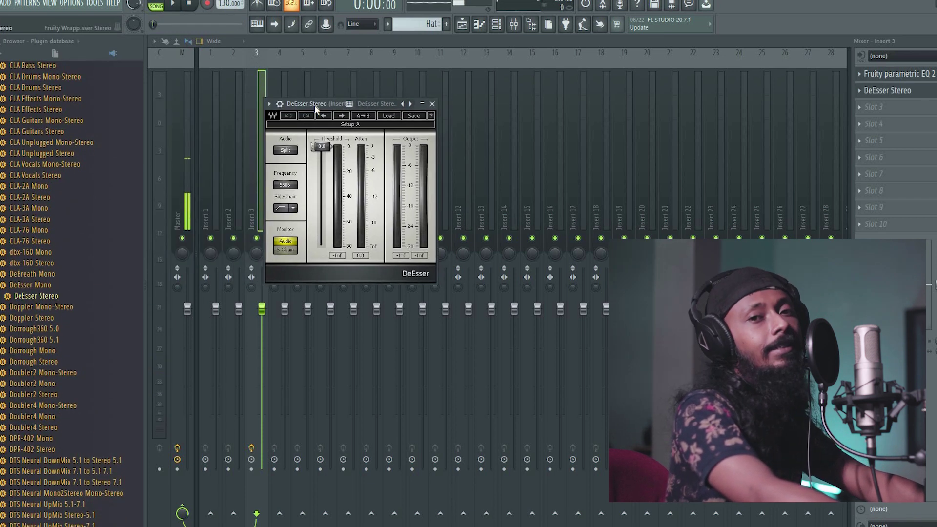
- Load the Male Ess preset in the DeEsser and lower its threshold to about -27.5 dB while the song plays
{"action": "left_click", "coordinate": [388, 116]}
{"action": "left_click", "coordinate": [437, 186]}
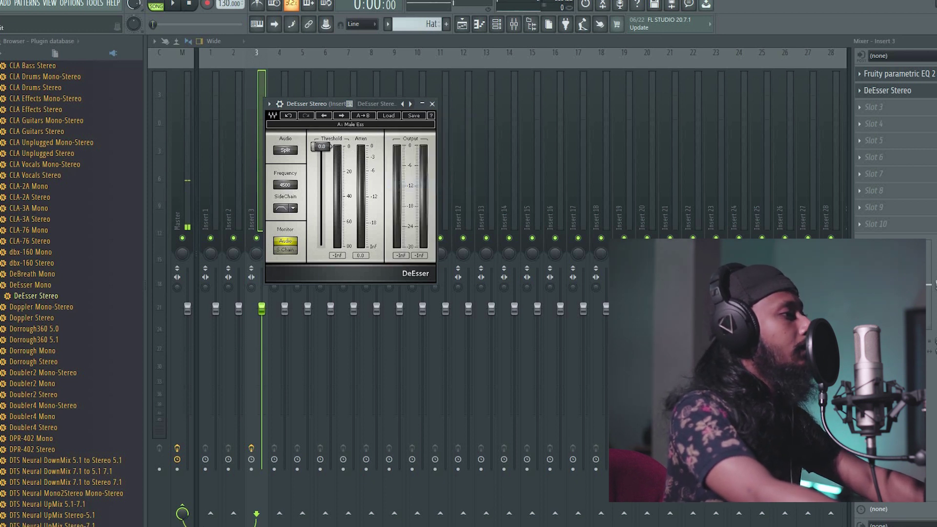
{"action": "key", "text": "space"}
{"action": "left_click_drag", "start_coordinate": [319, 175], "coordinate": [319, 184]}
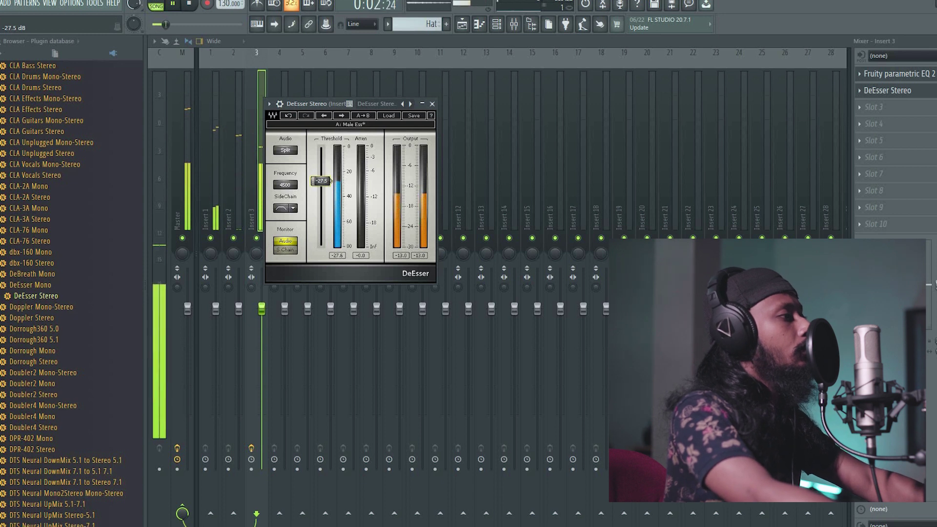
{"action": "left_click_drag", "start_coordinate": [327, 176], "coordinate": [284, 163]}
{"action": "left_click", "coordinate": [431, 104]}
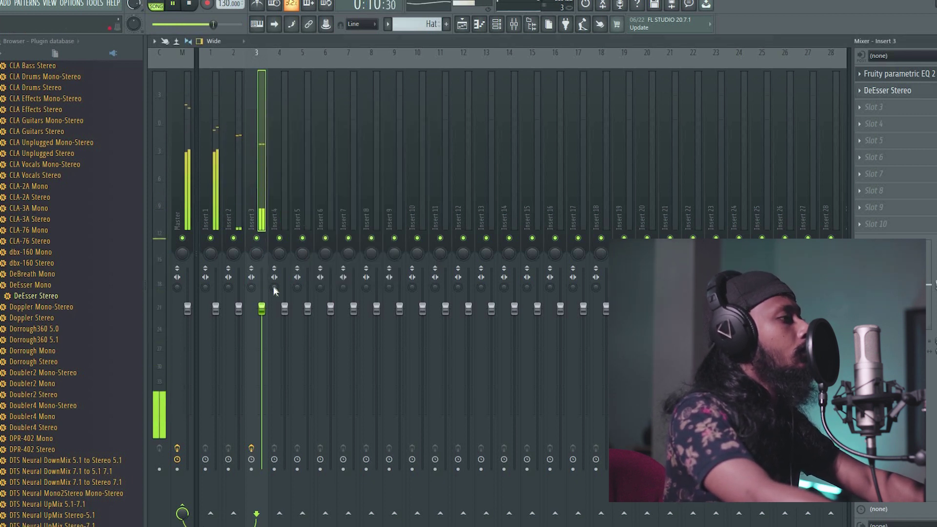
- Lower the volume fader of mixer Insert 3 slightly and raise the Insert 2 fader
{"action": "scroll", "coordinate": [262, 306], "scroll_direction": "down", "scroll_amount": 4}
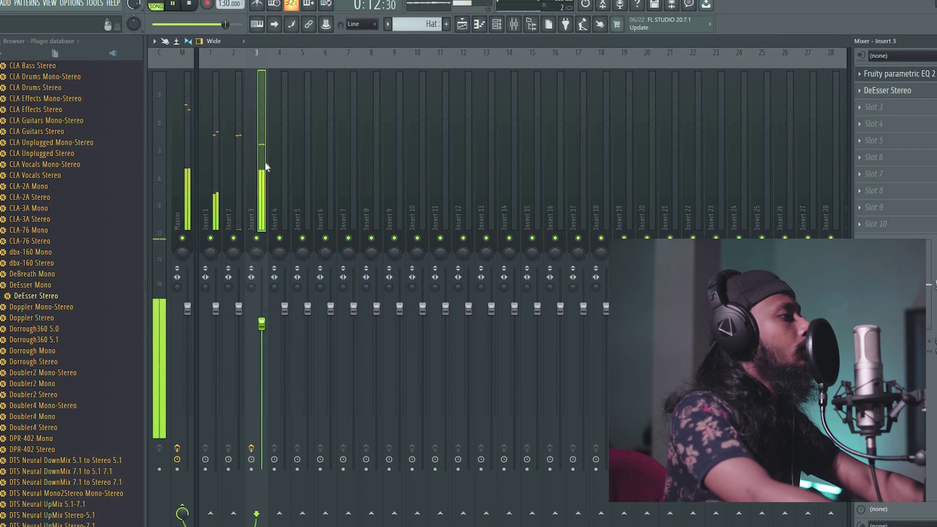
{"action": "left_click_drag", "start_coordinate": [240, 308], "coordinate": [239, 297]}
{"action": "key", "text": "Escape"}
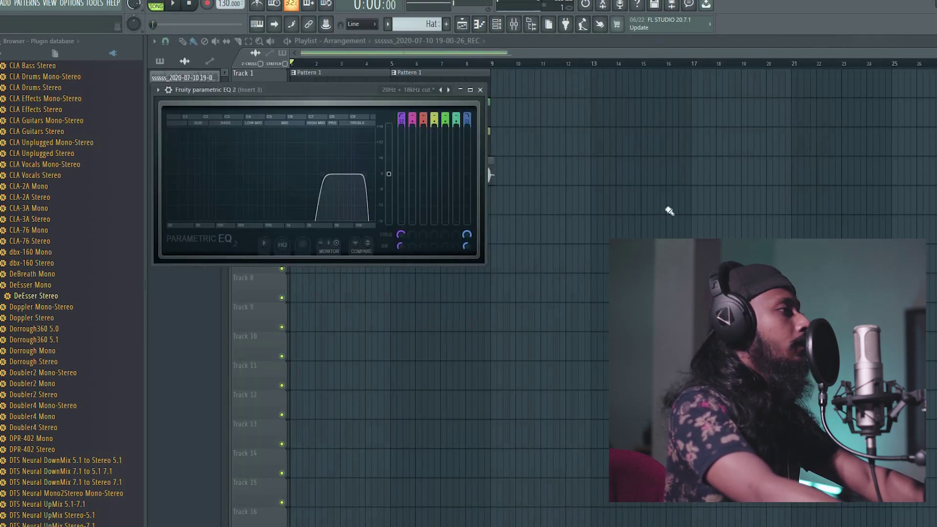
- Close the EQ, set the playlist snap to 1/2 beat and trim the recording's end to bar 9
{"action": "key", "text": "Escape"}
{"action": "left_click", "coordinate": [165, 41]}
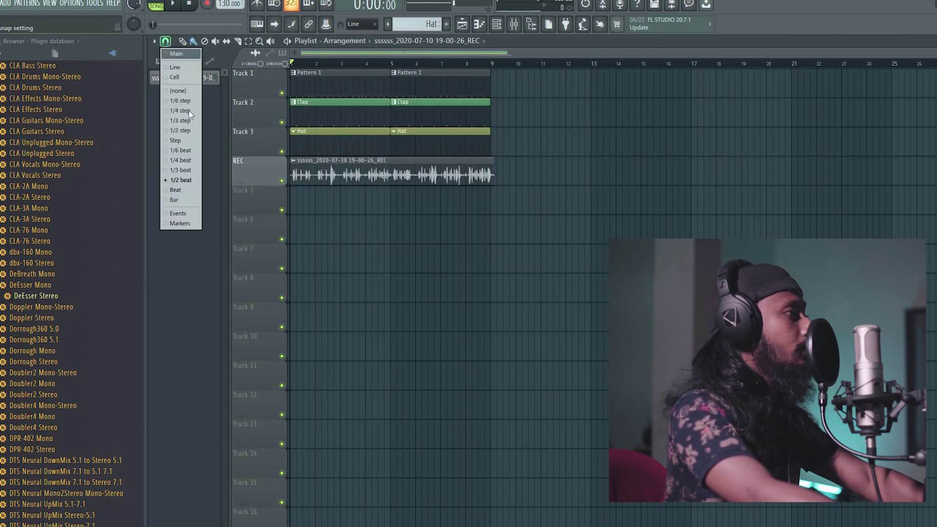
{"action": "left_click", "coordinate": [189, 180]}
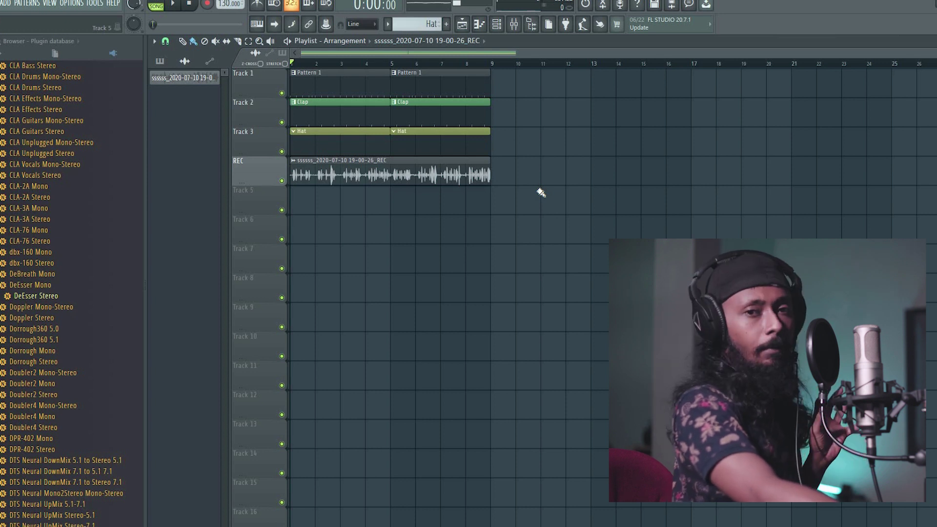
- Create a new pattern named Piano and place it on Track 5 from bar 1 to bar 9
{"action": "left_click", "coordinate": [446, 24]}
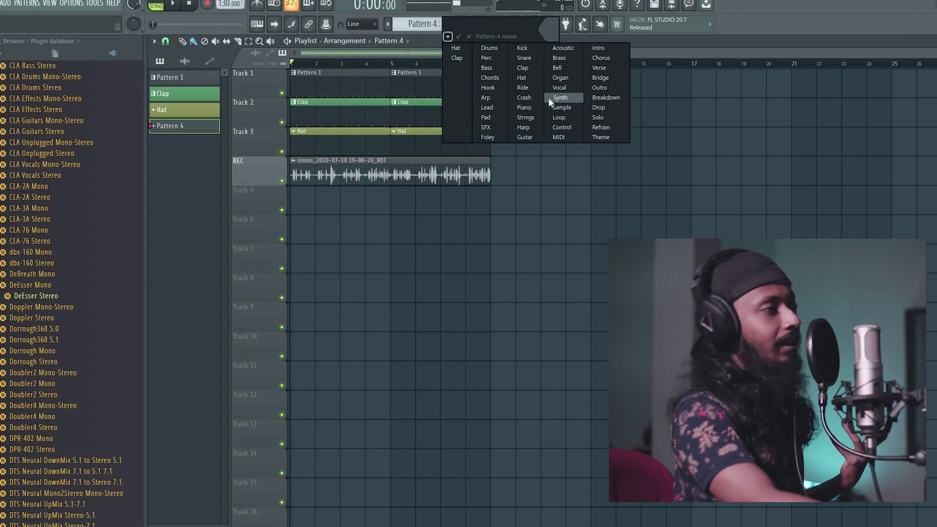
{"action": "left_click", "coordinate": [529, 108]}
{"action": "left_click_drag", "start_coordinate": [314, 199], "coordinate": [491, 198]}
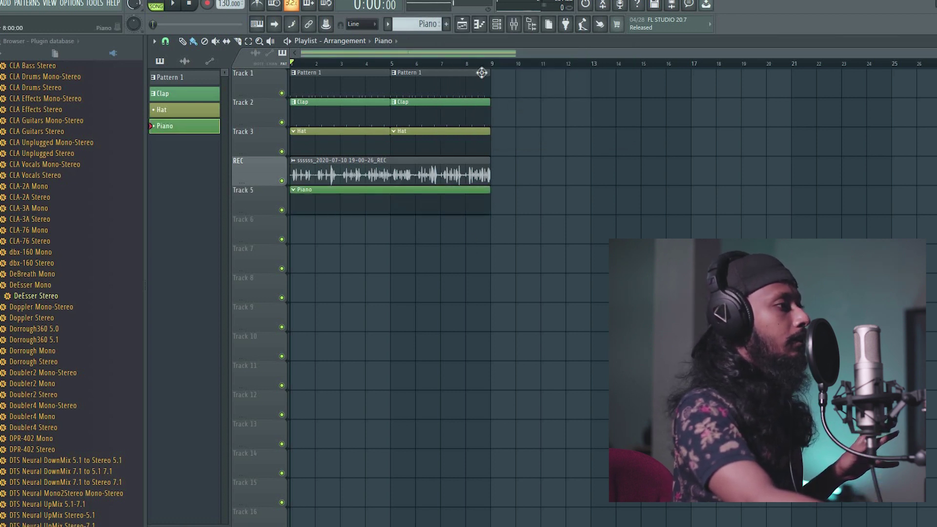
- Add an FL Keys instrument channel to the channel rack and close its plugin window
{"action": "left_click", "coordinate": [497, 24]}
{"action": "left_click", "coordinate": [323, 281]}
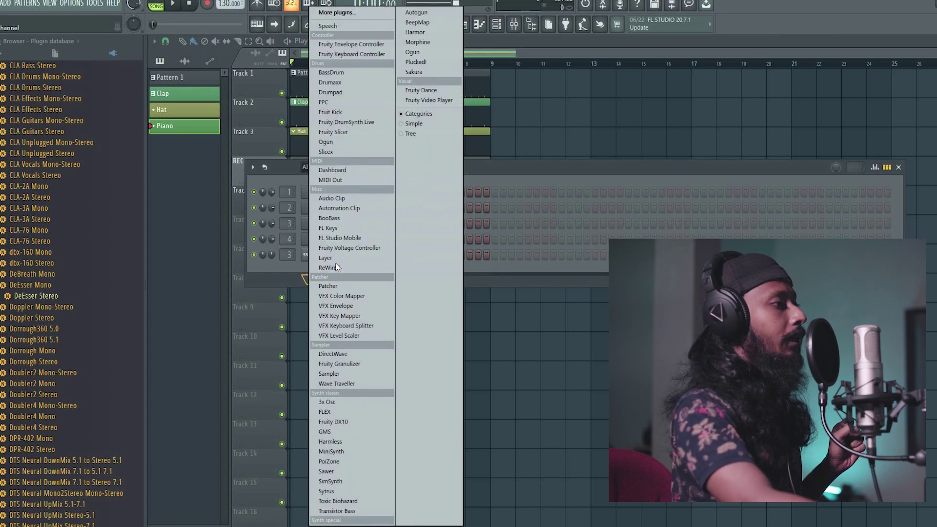
{"action": "left_click", "coordinate": [344, 229]}
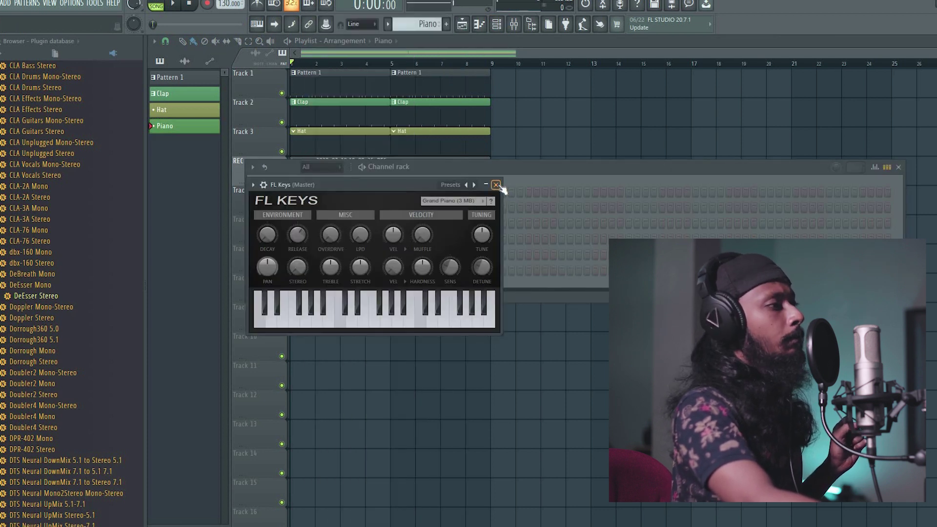
{"action": "left_click", "coordinate": [495, 184]}
- Open the piano roll for FL Keys and set its scale highlighting to Automatic
{"action": "right_click", "coordinate": [326, 275]}
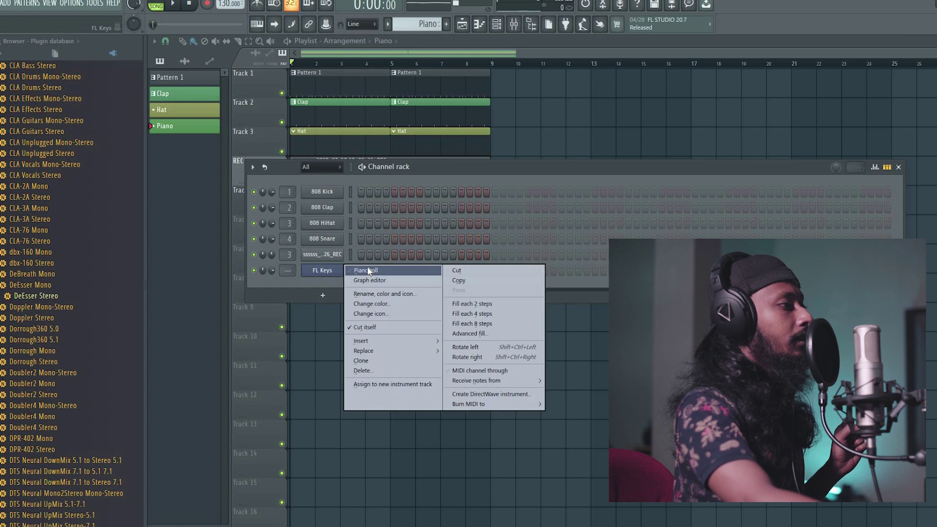
{"action": "left_click", "coordinate": [366, 269]}
{"action": "left_click", "coordinate": [313, 96]}
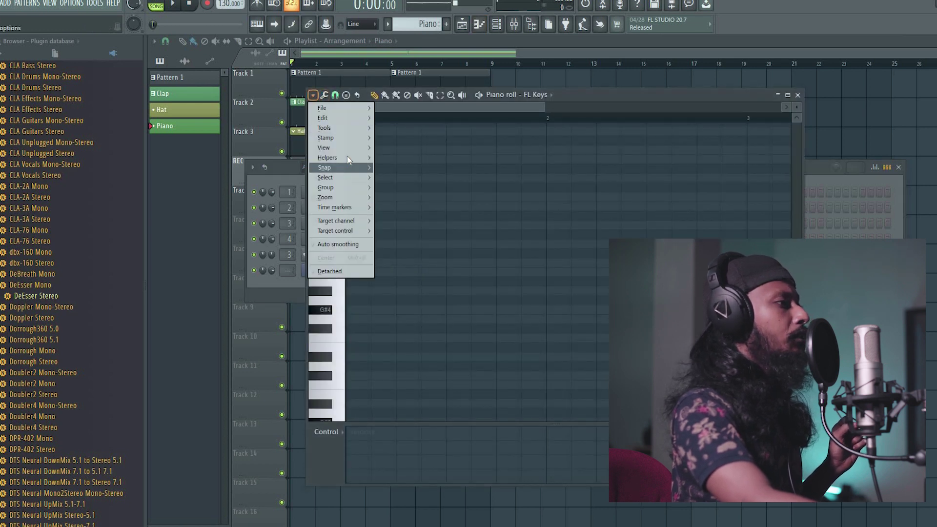
{"action": "mouse_move", "coordinate": [347, 157]}
{"action": "mouse_move", "coordinate": [400, 164]}
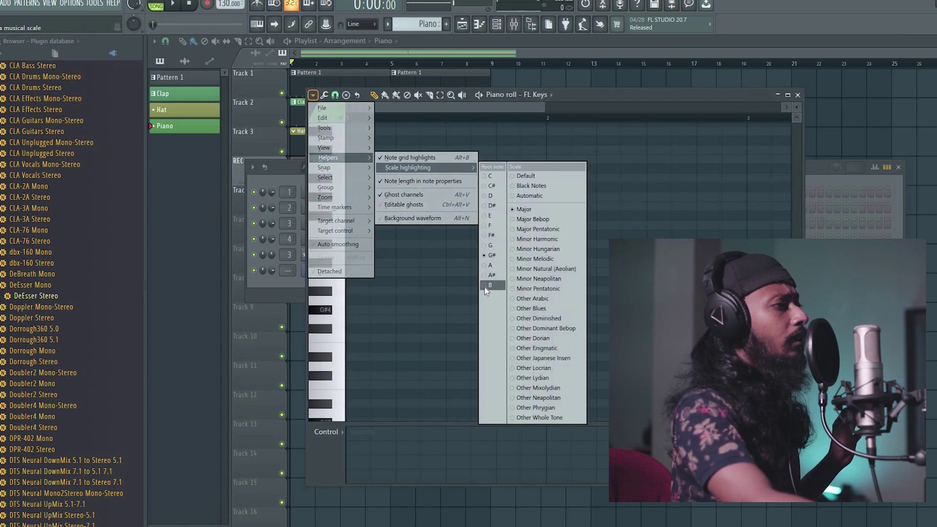
{"action": "left_click", "coordinate": [529, 195]}
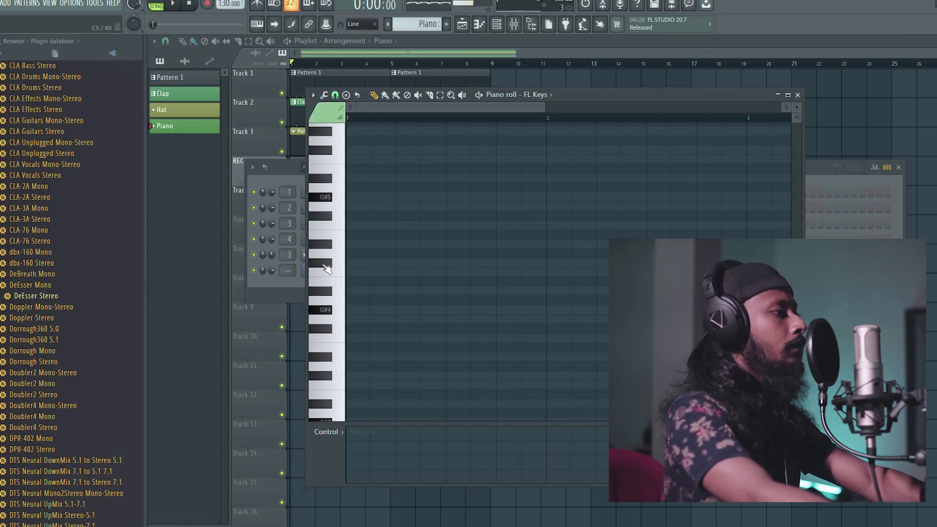
- Draw two consecutive C5 notes at the start of bar 1 and delete the trial C#5 note placed after them
{"action": "left_click", "coordinate": [382, 271]}
{"action": "left_click", "coordinate": [422, 264]}
{"action": "key", "text": "space"}
{"action": "key", "text": "space"}
{"action": "left_click_drag", "start_coordinate": [427, 264], "coordinate": [401, 263]}
{"action": "key", "text": "space"}
{"action": "key", "text": "space"}
{"action": "right_click", "coordinate": [412, 264]}
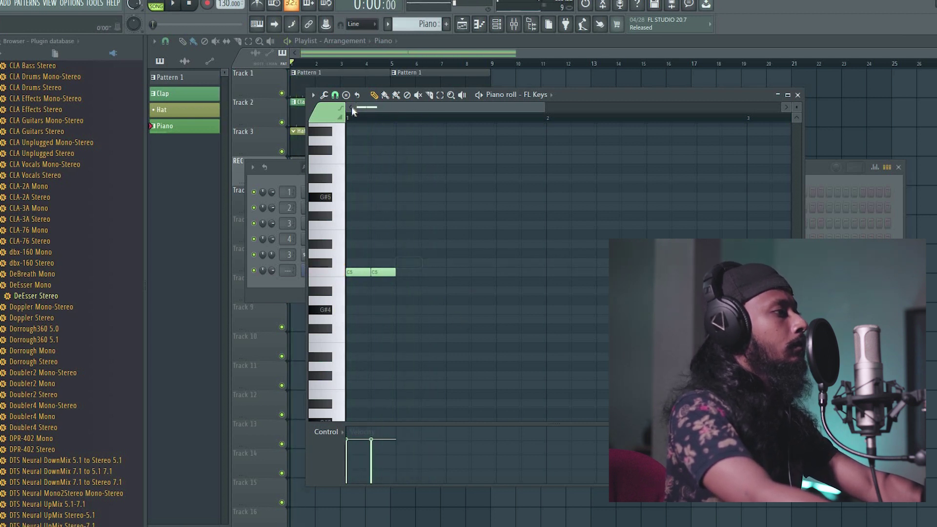
- Change the piano roll snap and add a C#5 note followed by a C5 note in bar 1, auditioning the melody
{"action": "left_click", "coordinate": [335, 96]}
{"action": "left_click", "coordinate": [351, 214]}
{"action": "key", "text": "space"}
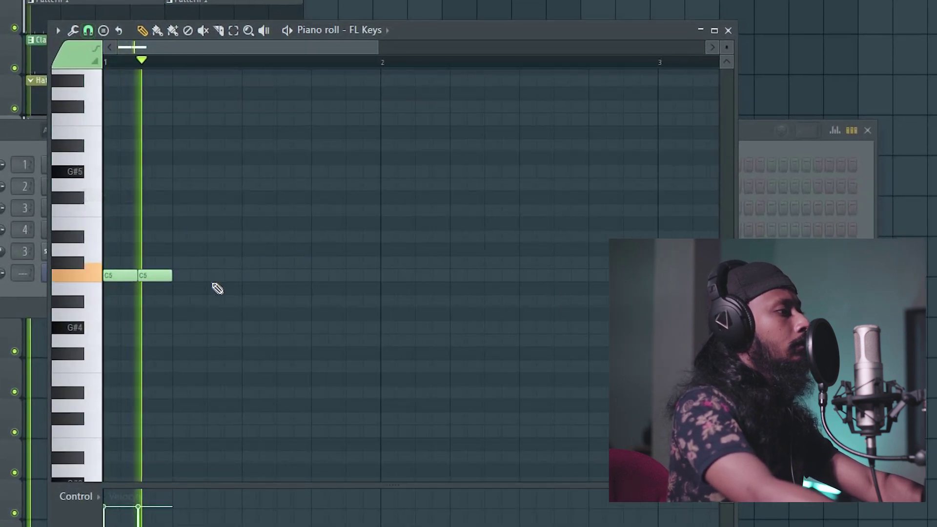
{"action": "left_click", "coordinate": [195, 264]}
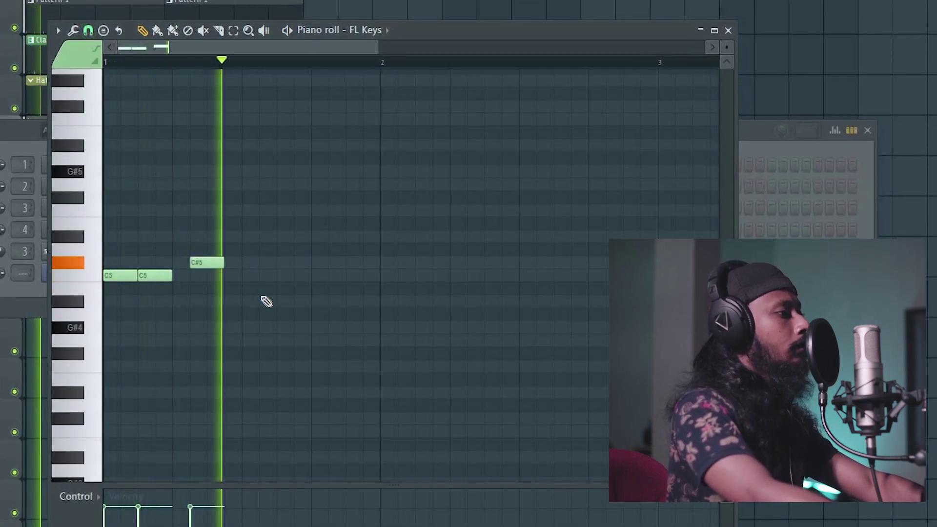
{"action": "left_click", "coordinate": [246, 275]}
{"action": "key", "text": "space"}
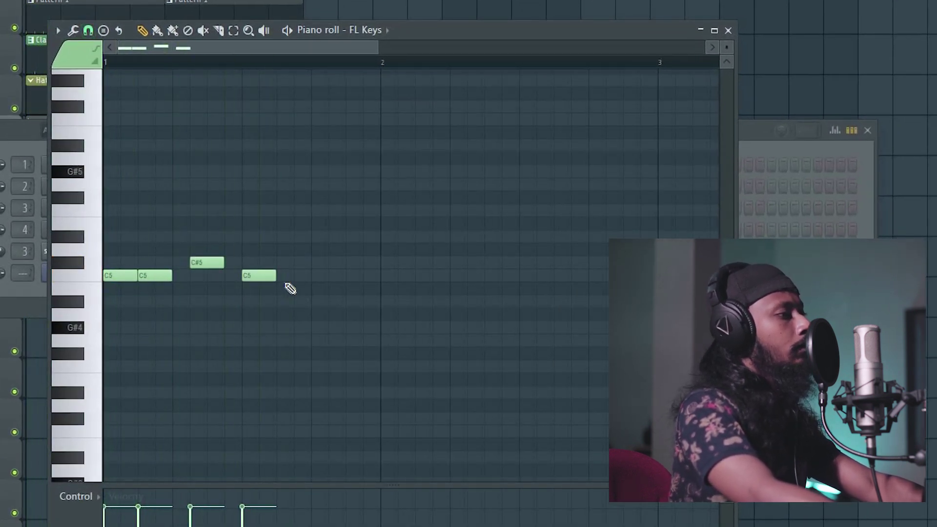
- Add two more notes to complete the bar 1 phrase and pitch them to C5 and C#5
{"action": "key", "text": "space"}
{"action": "left_click", "coordinate": [331, 276]}
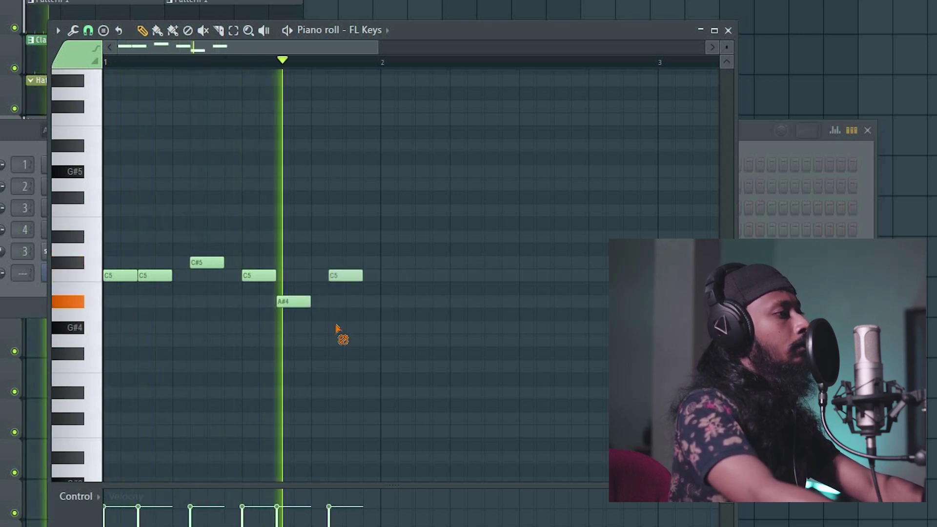
{"action": "left_click_drag", "start_coordinate": [294, 300], "coordinate": [293, 276]}
{"action": "mouse_move", "coordinate": [350, 278]}
{"action": "left_mouse_down"}
{"action": "mouse_move", "coordinate": [349, 306]}
{"action": "mouse_move", "coordinate": [344, 237]}
{"action": "mouse_move", "coordinate": [344, 267]}
{"action": "left_mouse_up"}
{"action": "key", "text": "space"}
{"action": "key", "text": "space"}
{"action": "key", "text": "space"}
- Duplicate the six-note phrase and place the copy at the start of bar 2
{"action": "left_click_drag", "start_coordinate": [397, 360], "coordinate": [103, 192]}
{"action": "key", "text": "space"}
{"action": "key", "text": "ctrl+b"}
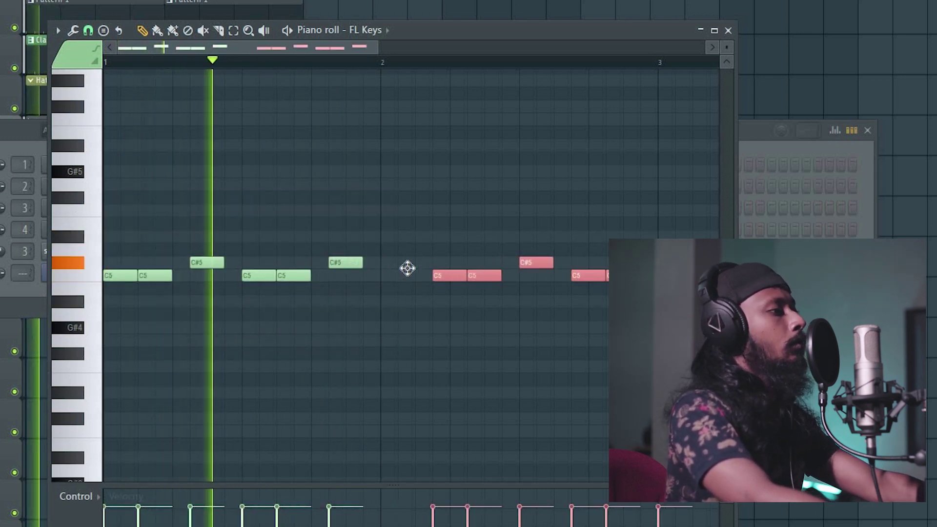
{"action": "key", "text": "ctrl+d"}
{"action": "left_click_drag", "start_coordinate": [313, 46], "coordinate": [420, 171]}
{"action": "key", "text": "space"}
- Try G#4 and A#4 for the last note of the bar 2 phrase, then settle on C5
{"action": "left_click_drag", "start_coordinate": [358, 266], "coordinate": [358, 325]}
{"action": "key", "text": "space"}
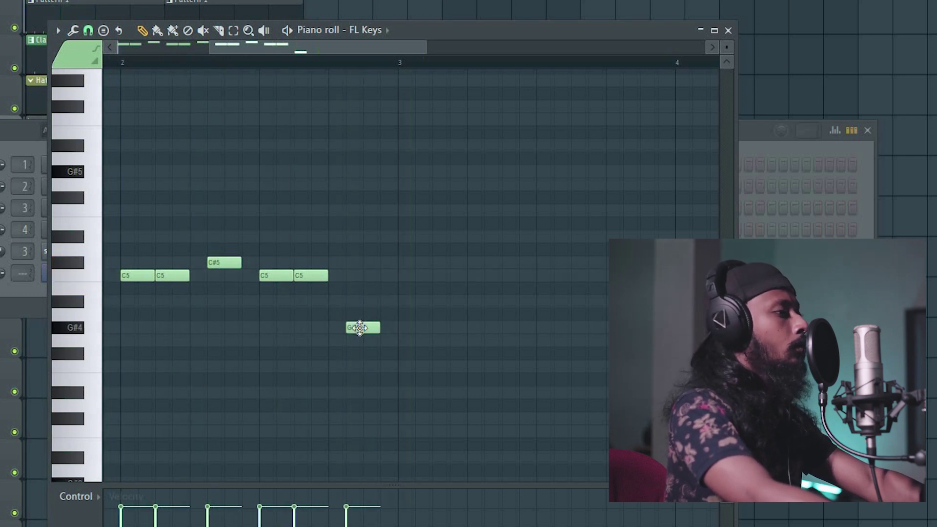
{"action": "left_click_drag", "start_coordinate": [360, 327], "coordinate": [360, 295]}
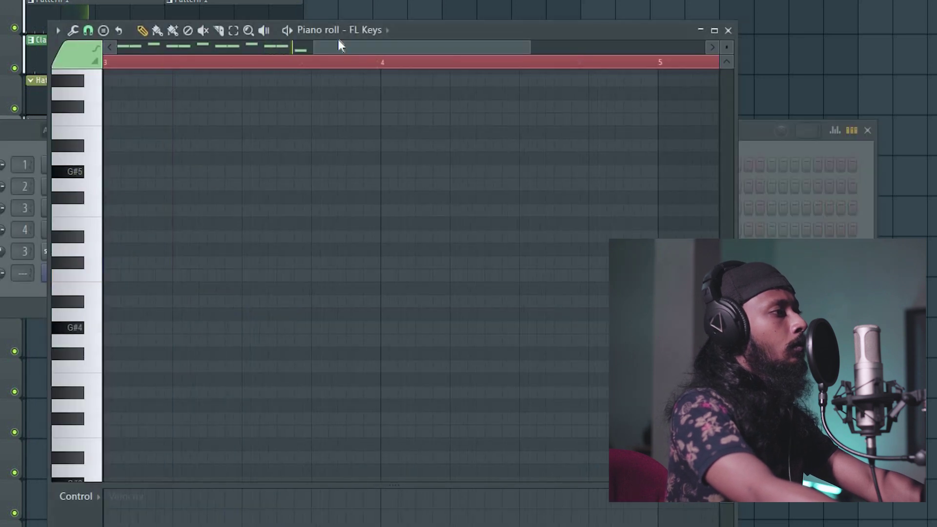
{"action": "left_click_drag", "start_coordinate": [314, 47], "coordinate": [117, 47]}
{"action": "key", "text": "space"}
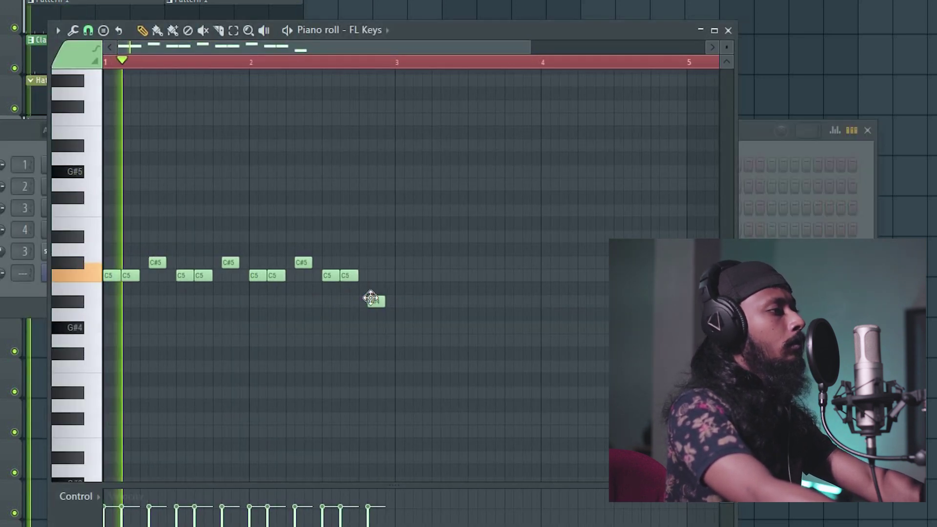
{"action": "left_click_drag", "start_coordinate": [370, 273], "coordinate": [370, 275]}
- Duplicate the two-bar piano melody into bars 3 and 4, then play it back
{"action": "left_click_drag", "start_coordinate": [425, 359], "coordinate": [16, 181], "text": "ctrl"}
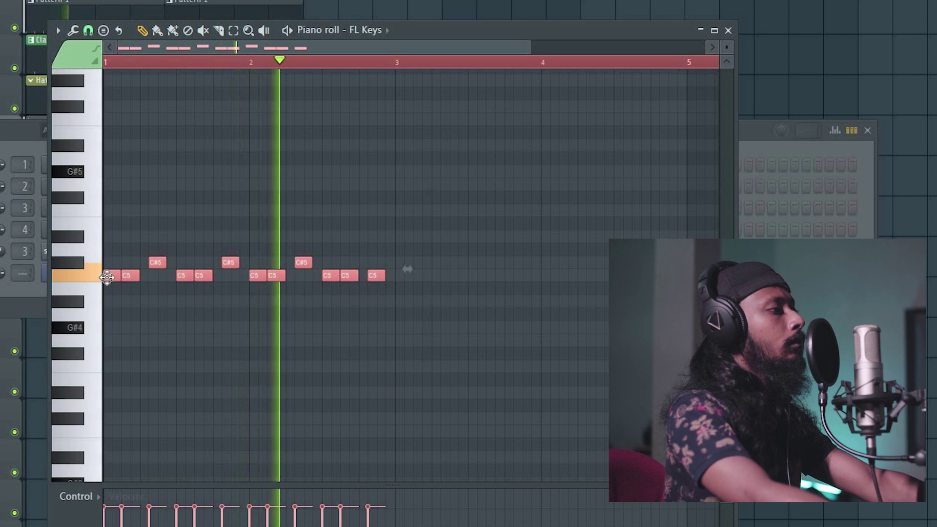
{"action": "left_click_drag", "start_coordinate": [114, 276], "coordinate": [405, 276]}
{"action": "key", "text": "ctrl+d"}
{"action": "scroll", "coordinate": [350, 66], "scroll_direction": "down", "scroll_amount": 2}
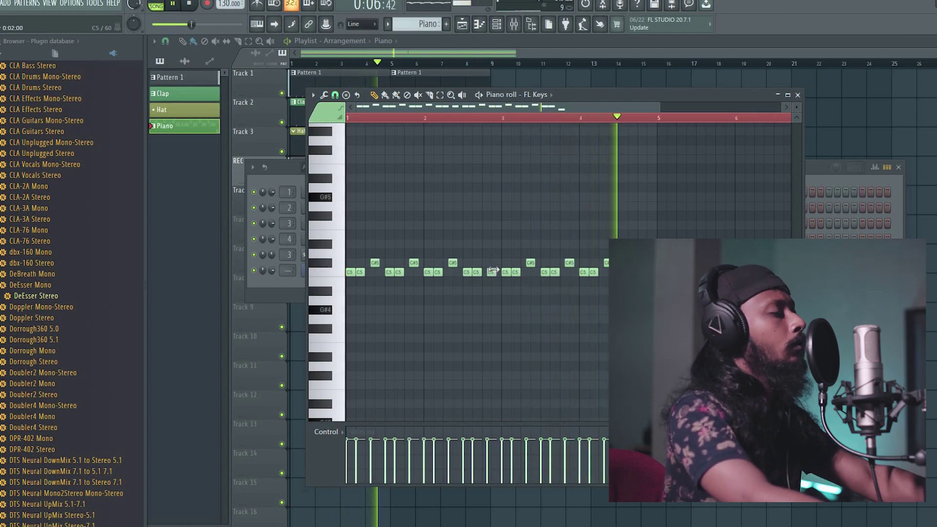
{"action": "key", "text": "space"}
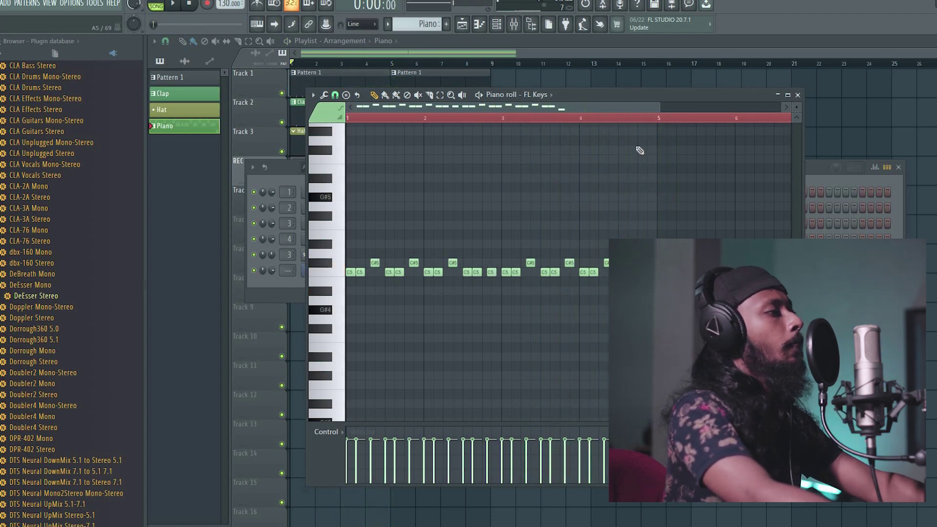
- Return to the playlist and place a second Piano clip on Track 5 at bar 5
{"action": "key", "text": "F12"}
{"action": "left_click_drag", "start_coordinate": [472, 202], "coordinate": [397, 207]}
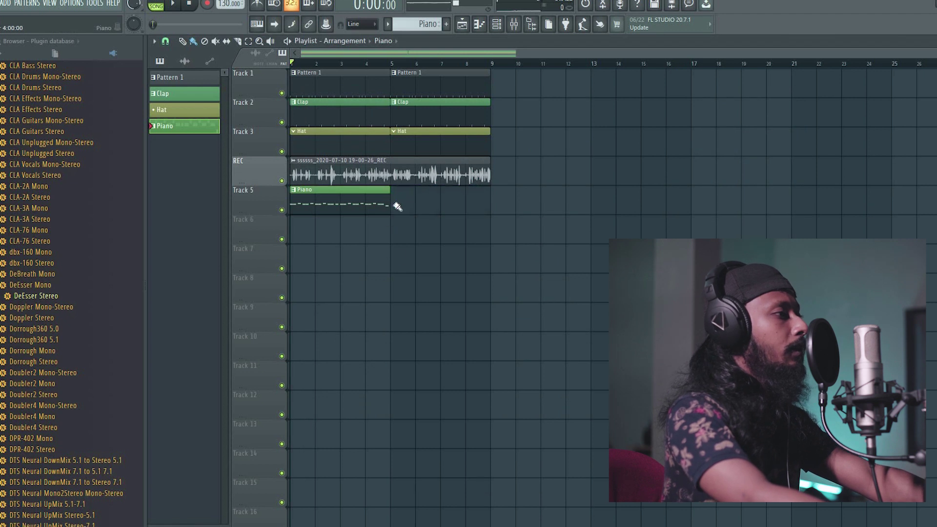
{"action": "left_click_drag", "start_coordinate": [462, 201], "coordinate": [441, 206]}
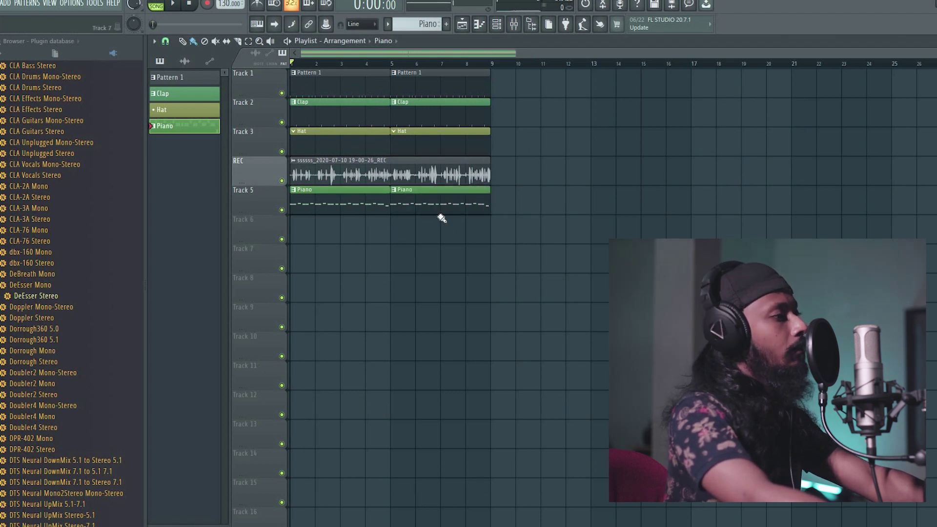
- Reopen the FL Keys piano roll and add two short F5 notes in bar 1, each just before a C#5 note
{"action": "left_click", "coordinate": [496, 27]}
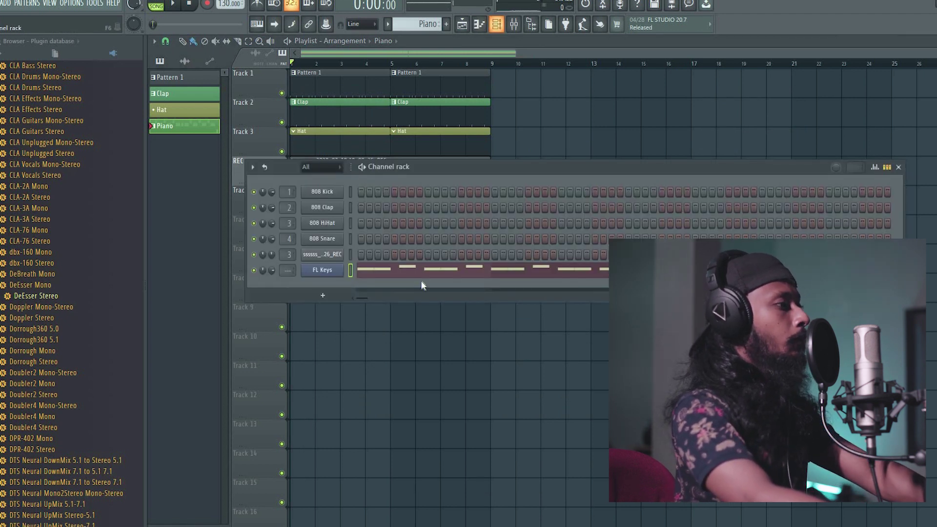
{"action": "left_click", "coordinate": [437, 273]}
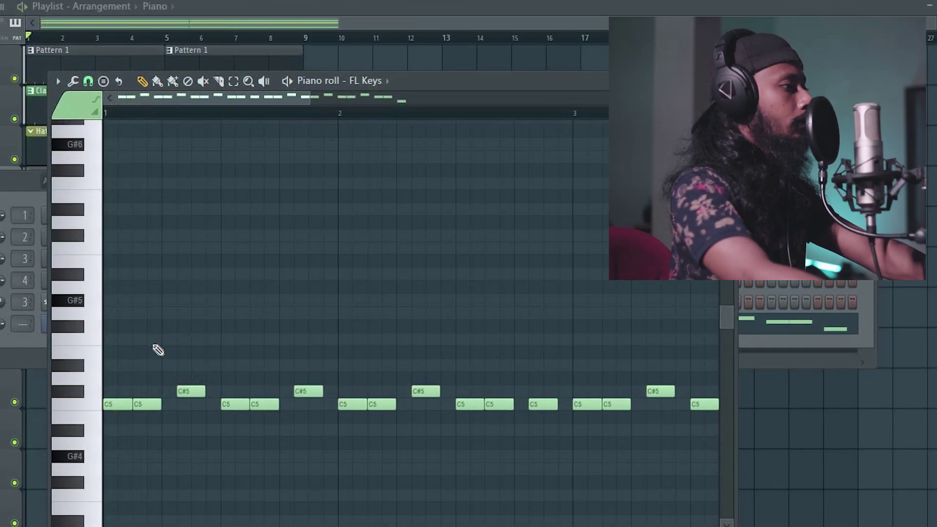
{"action": "left_click", "coordinate": [349, 292]}
{"action": "left_click_drag", "start_coordinate": [173, 340], "coordinate": [154, 340]}
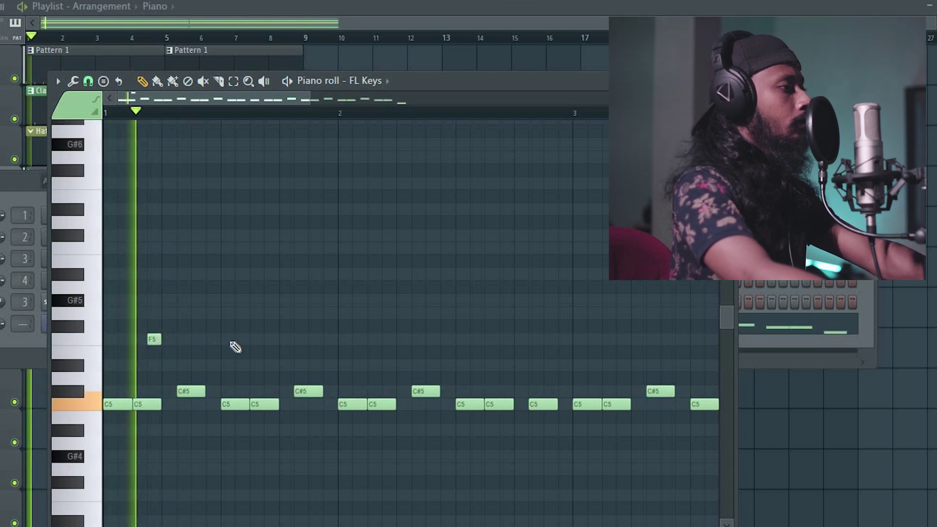
{"action": "mouse_move", "coordinate": [264, 340]}
{"action": "left_mouse_down"}
{"action": "mouse_move", "coordinate": [270, 366]}
{"action": "mouse_move", "coordinate": [270, 309]}
{"action": "mouse_move", "coordinate": [271, 339]}
{"action": "left_mouse_up"}
- Audition the melody and add a short F5 note before the first C#5 in bar 2
{"action": "key", "text": "space"}
{"action": "key", "text": "space"}
{"action": "key", "text": "space"}
{"action": "key", "text": "space"}
{"action": "key", "text": "space"}
{"action": "key", "text": "space"}
{"action": "key", "text": "space"}
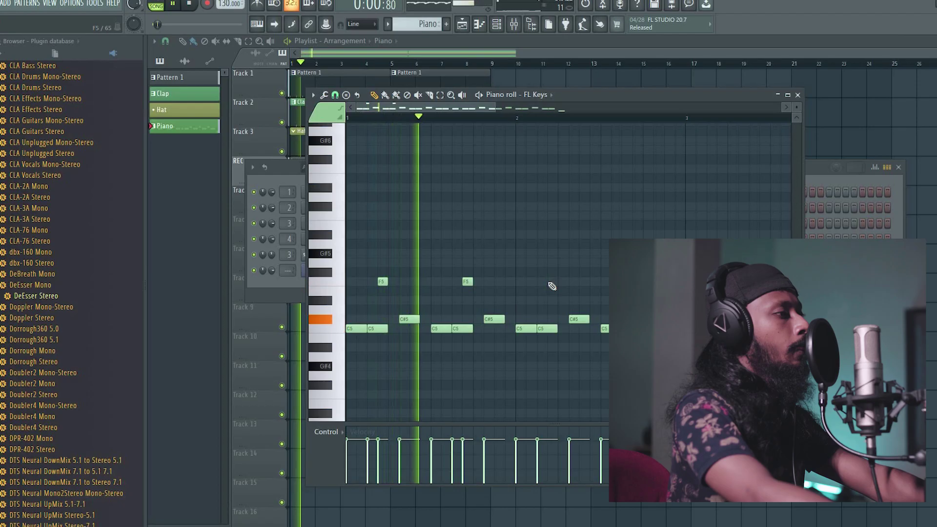
{"action": "left_click", "coordinate": [550, 283]}
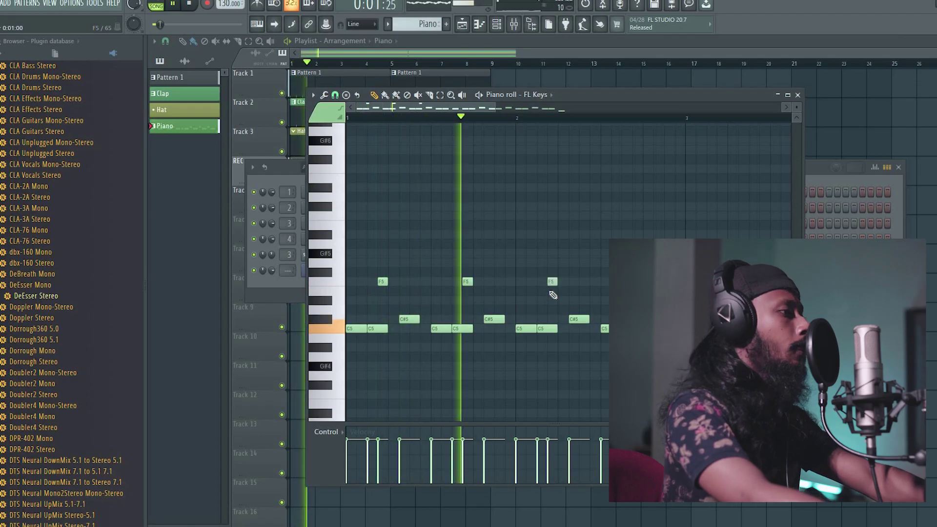
{"action": "key", "text": "space"}
{"action": "key", "text": "space"}
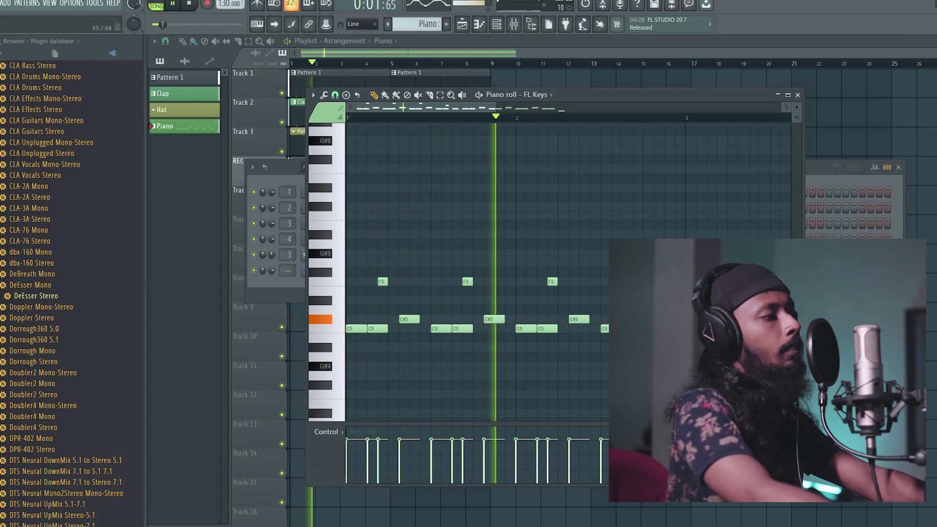
- Select the F5 notes of the first two bars and duplicate them into bars 3 and 4
{"action": "scroll", "coordinate": [583, 119], "scroll_direction": "down", "scroll_amount": 1}
{"action": "scroll", "coordinate": [582, 121], "scroll_direction": "down", "scroll_amount": 1}
{"action": "left_click_drag", "start_coordinate": [545, 305], "coordinate": [342, 220]}
{"action": "key", "text": "space"}
{"action": "key", "text": "space"}
{"action": "left_click_drag", "start_coordinate": [367, 283], "coordinate": [574, 282], "text": "shift"}
{"action": "key", "text": "ctrl+d"}
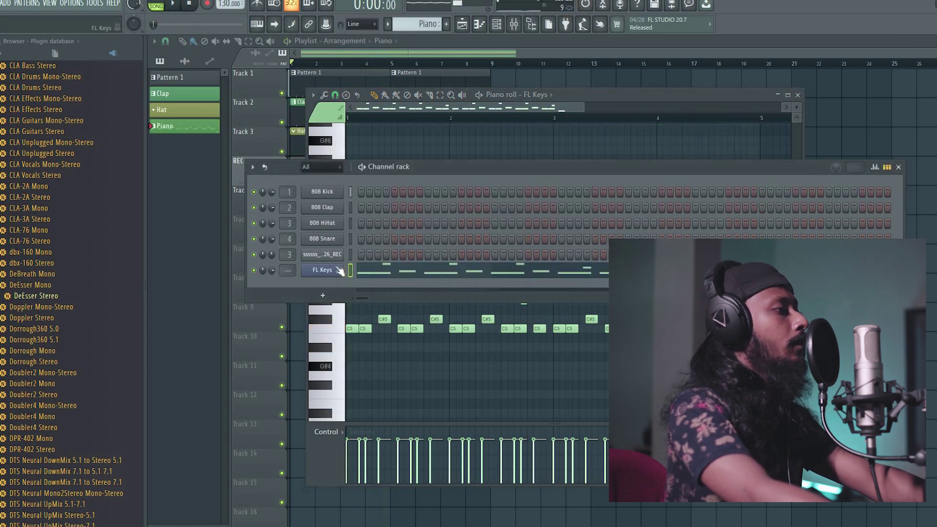
- Replace the FL Keys instrument with FLEX in the channel rack
{"action": "left_click", "coordinate": [335, 266]}
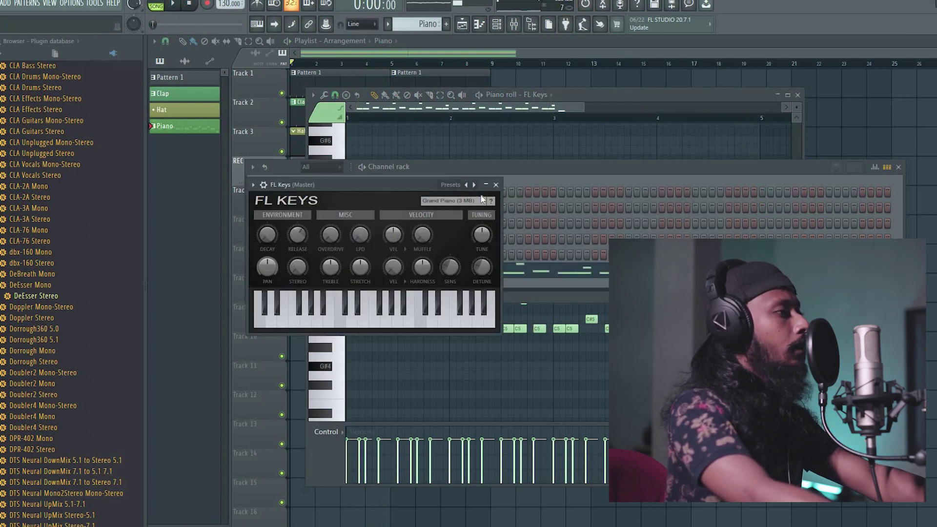
{"action": "left_click", "coordinate": [496, 186]}
{"action": "right_click", "coordinate": [336, 268]}
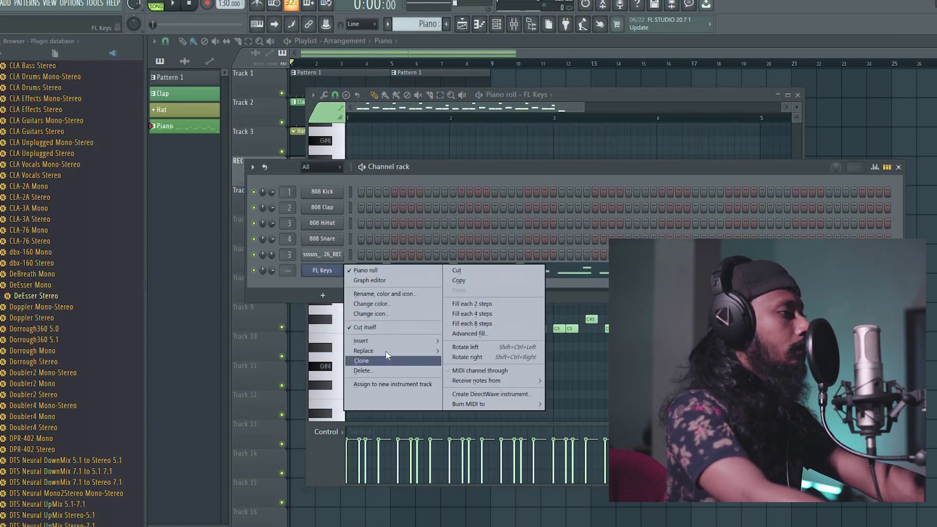
{"action": "mouse_move", "coordinate": [386, 350]}
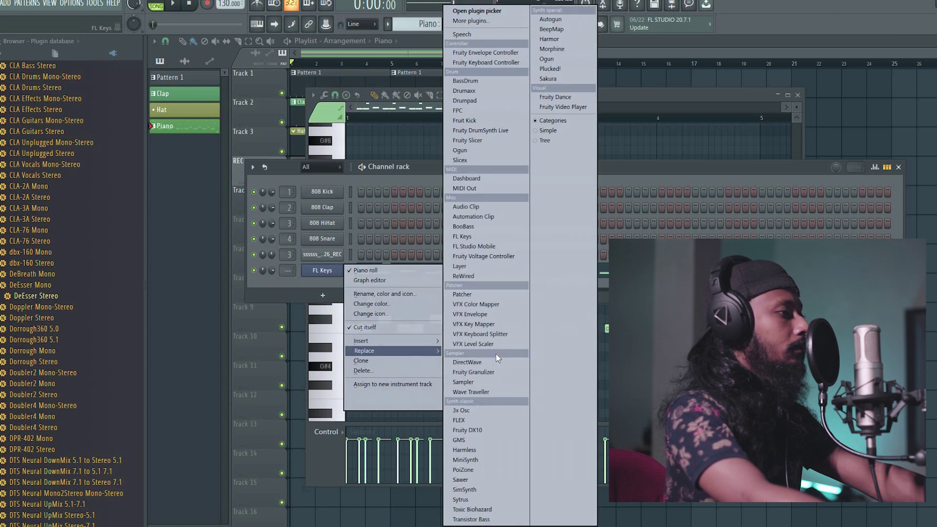
{"action": "left_click", "coordinate": [461, 420]}
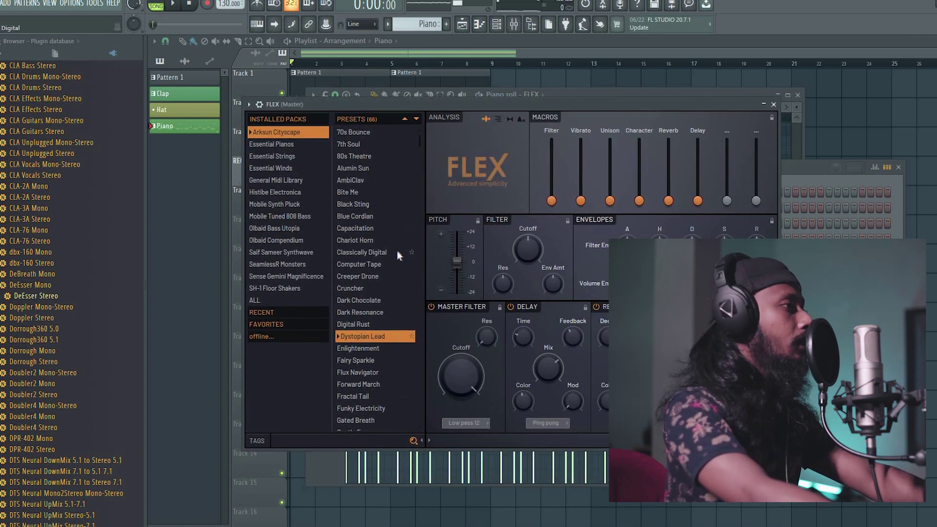
- Load the Electric Piano preset from FLEX's Essential Pianos pack and audition it with the beat
{"action": "left_click", "coordinate": [290, 144]}
{"action": "left_click", "coordinate": [354, 191]}
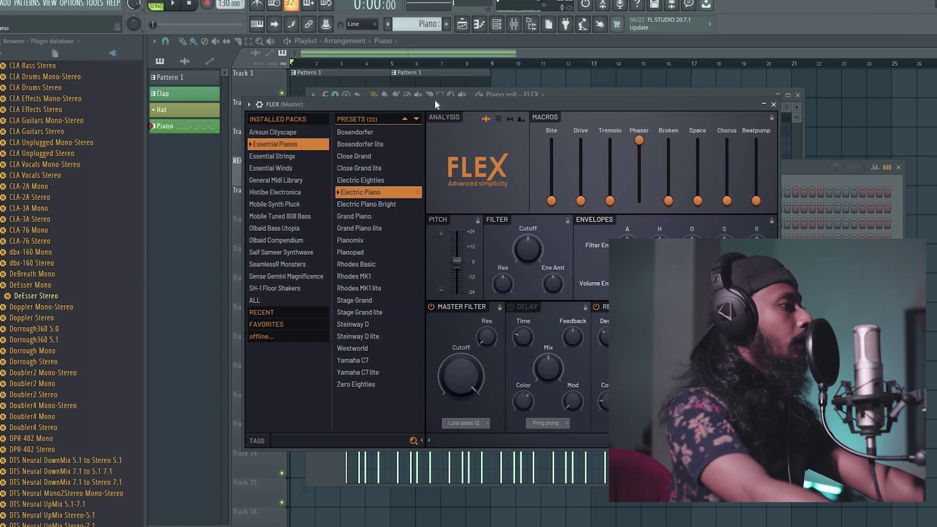
{"action": "key", "text": "space"}
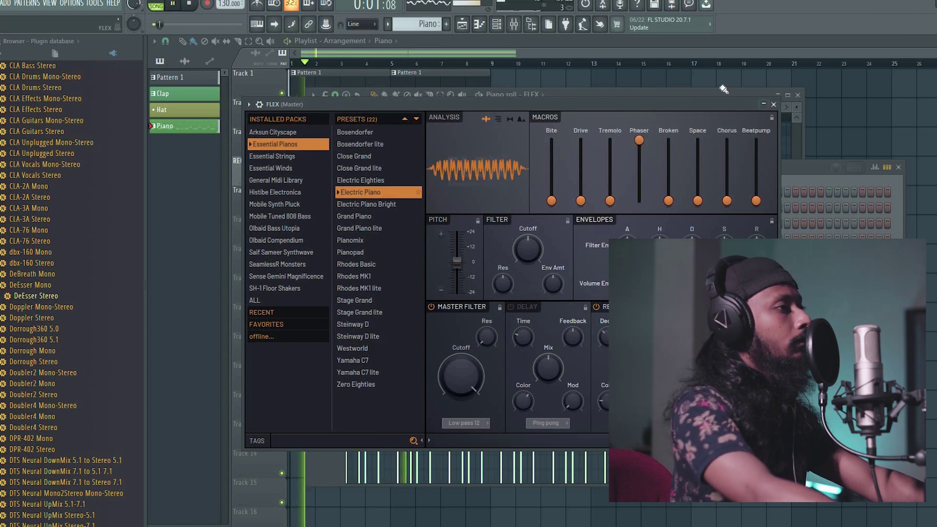
{"action": "key", "text": "space"}
- Route the FLEX channel to mixer insert 10
{"action": "key", "text": "F9"}
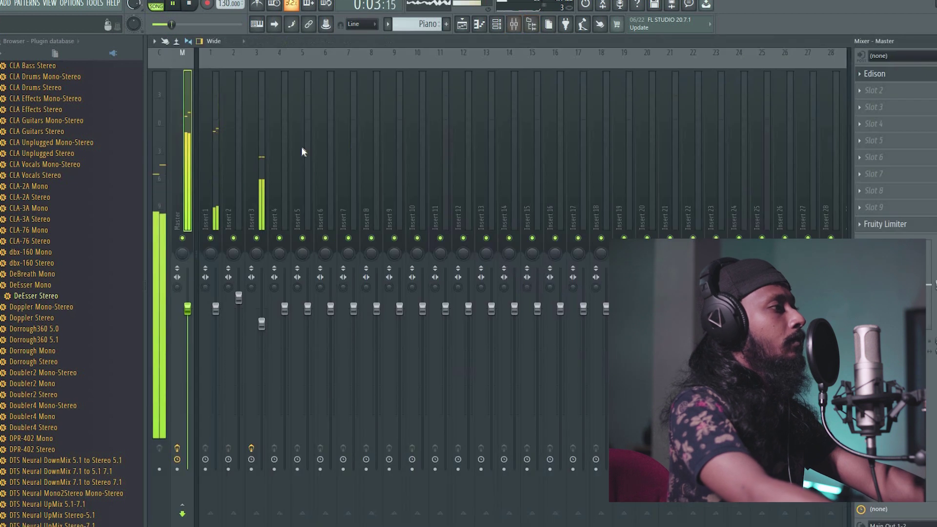
{"action": "key", "text": "F9"}
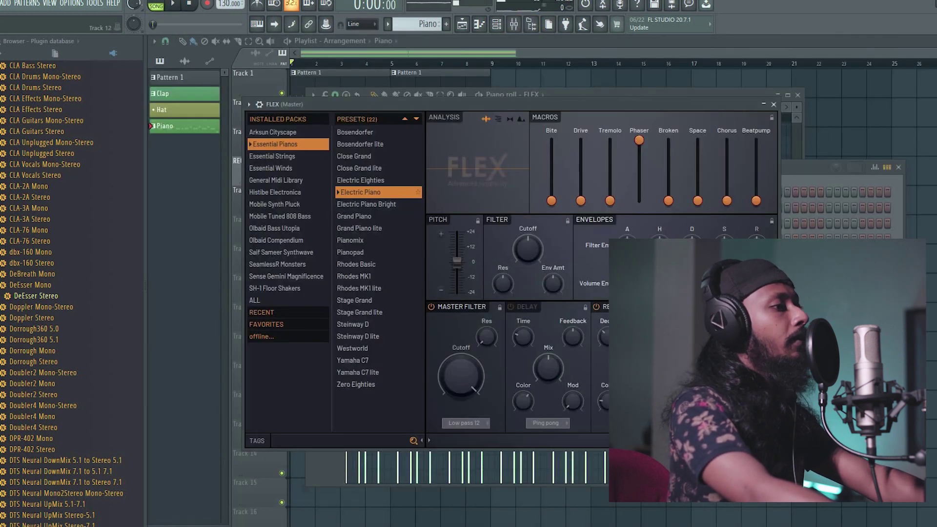
{"action": "key", "text": "F5"}
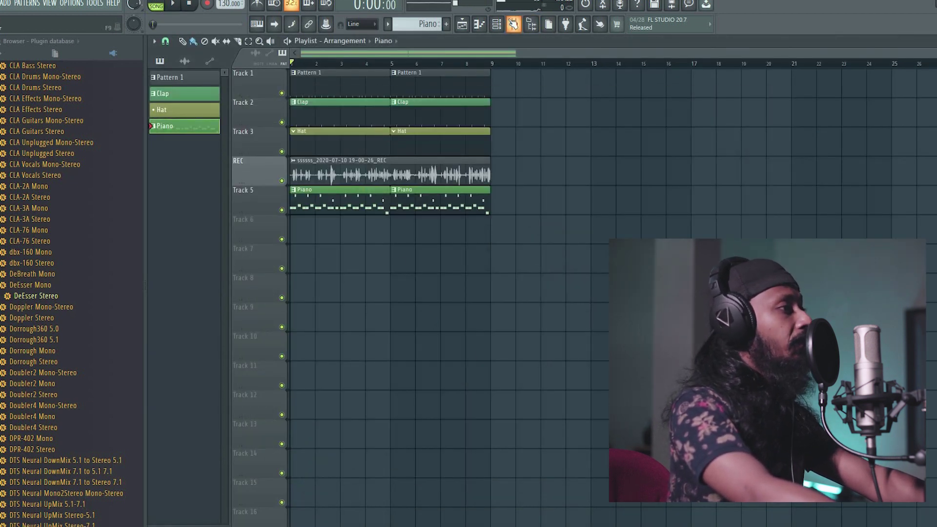
{"action": "left_click", "coordinate": [513, 23]}
{"action": "key", "text": "F6"}
{"action": "left_click_drag", "start_coordinate": [287, 269], "coordinate": [287, 251]}
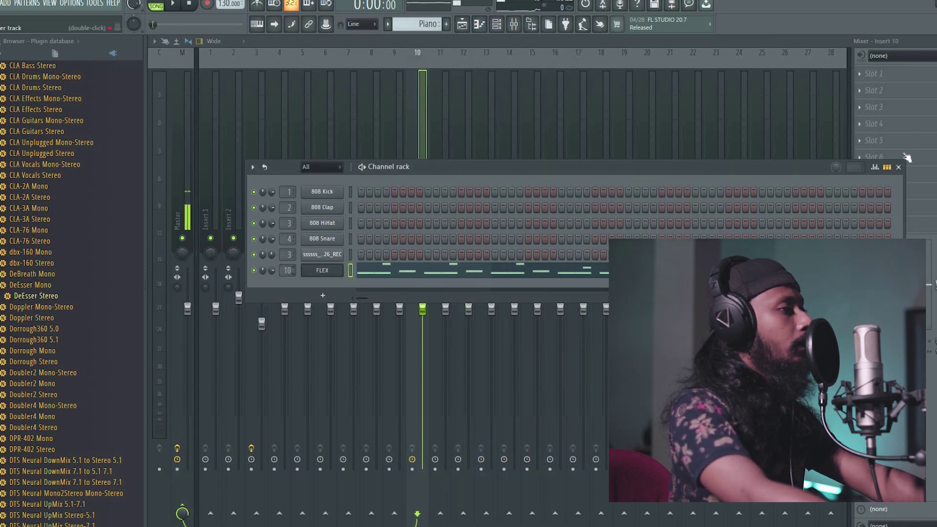
- Add Fruity parametric EQ 2 to the first effect slot of Insert 10 with the 20Hz + 18kHz cut preset
{"action": "left_click", "coordinate": [880, 76]}
{"action": "left_click", "coordinate": [708, 365]}
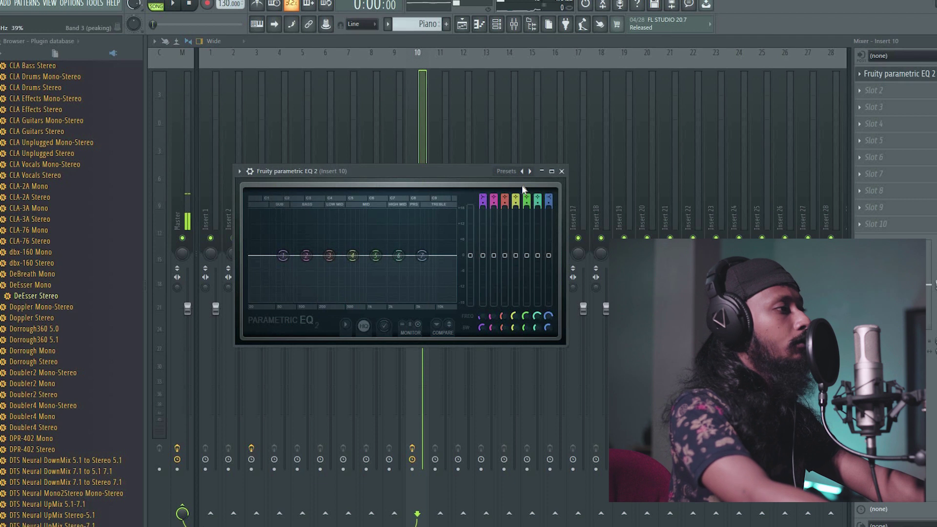
{"action": "left_click", "coordinate": [530, 171]}
{"action": "left_click", "coordinate": [546, 198]}
- Raise the EQ's band 1 high-pass and lower the band 7 low-pass during playback, leaving only a narrow low-mid band
{"action": "left_click_drag", "start_coordinate": [254, 261], "coordinate": [323, 255]}
{"action": "key", "text": "space"}
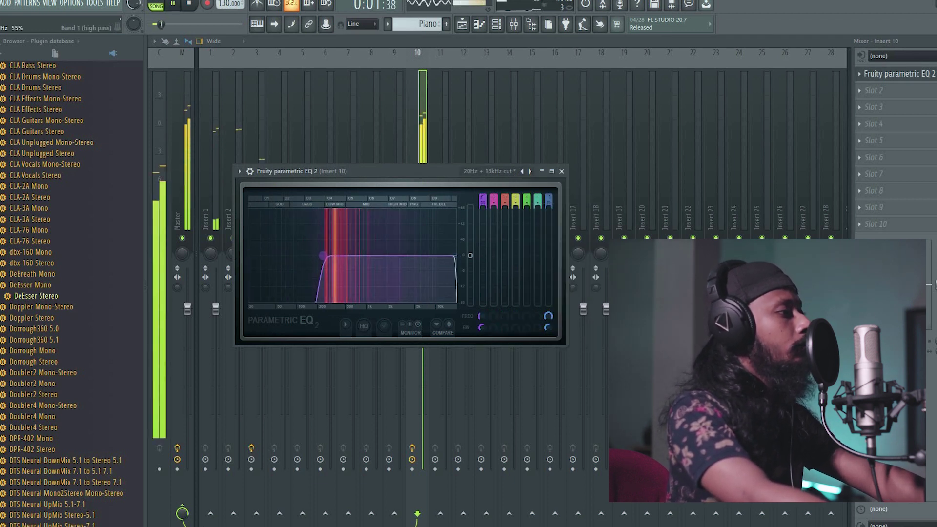
{"action": "left_click_drag", "start_coordinate": [455, 255], "coordinate": [343, 263]}
{"action": "key", "text": "space"}
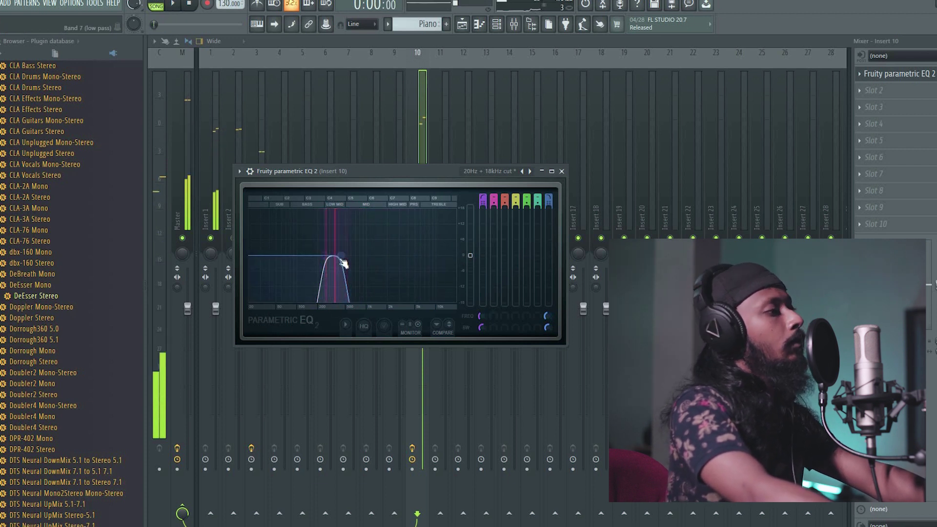
- Create an automation clip for the EQ's band 7 frequency, bend it into a rising curve and play it back
{"action": "right_click", "coordinate": [548, 313]}
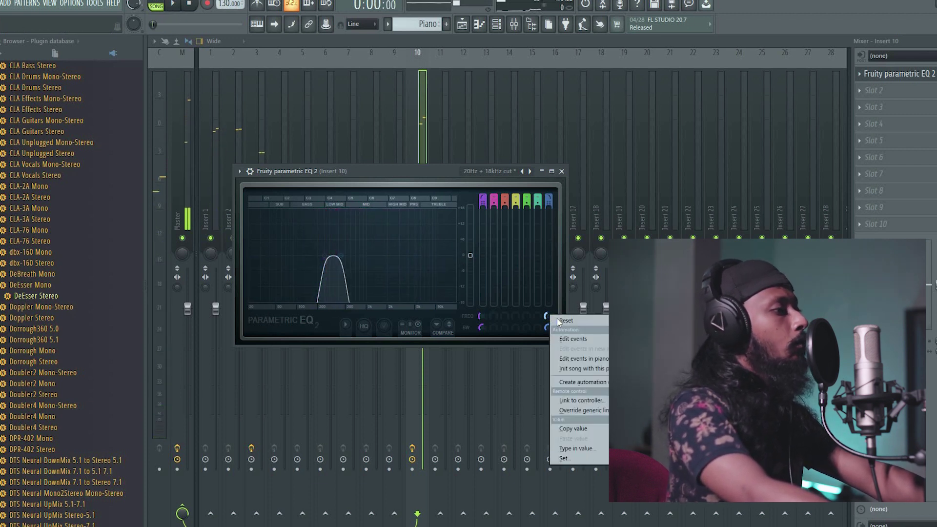
{"action": "left_click", "coordinate": [586, 381]}
{"action": "key", "text": "Escape"}
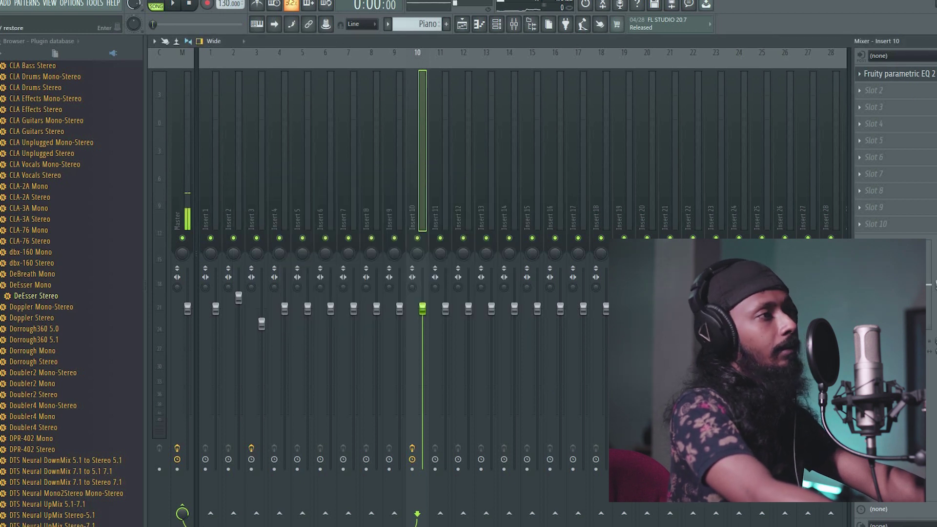
{"action": "key", "text": "Escape"}
{"action": "left_click", "coordinate": [646, 46]}
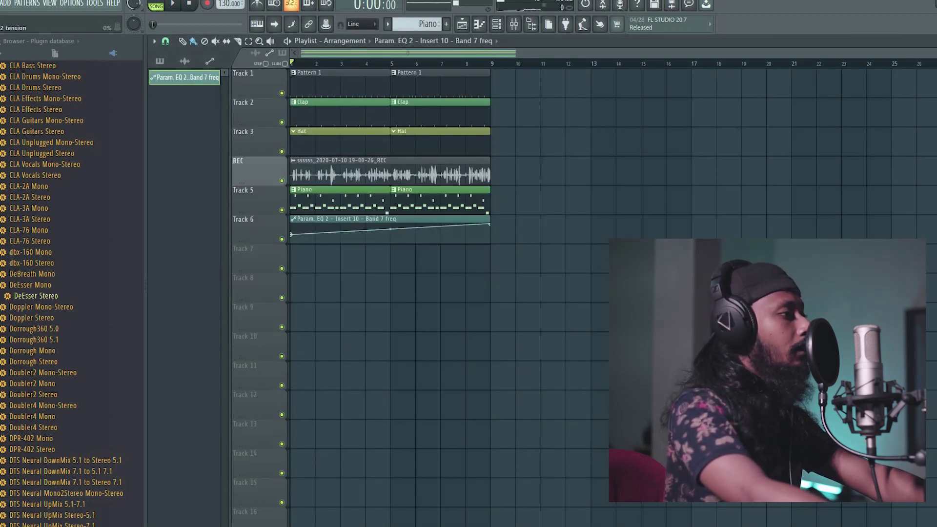
{"action": "key", "text": "space"}
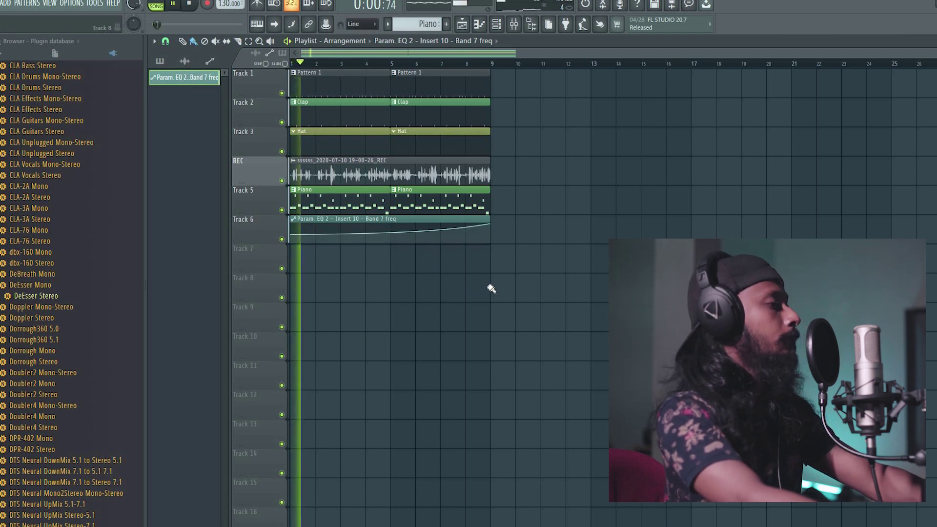
- Duplicate the Piano clips and the filter automation clip on Tracks 5 and 6 to start at bar 9
{"action": "left_click_drag", "start_coordinate": [550, 301], "coordinate": [331, 194]}
{"action": "key", "text": "ctrl+b"}
{"action": "left_click_drag", "start_coordinate": [593, 209], "coordinate": [516, 215]}
{"action": "left_click", "coordinate": [515, 299], "text": "ctrl"}
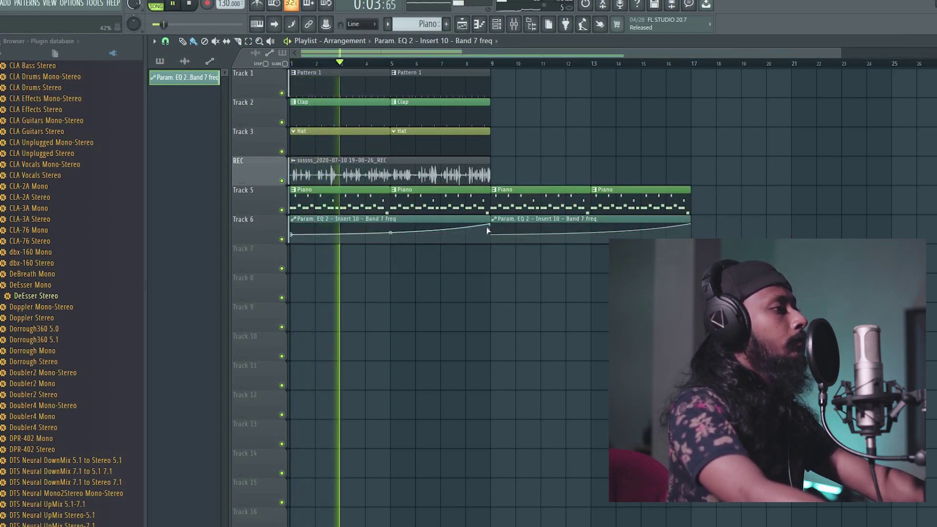
- Make the first filter automation clip unique and flatten its curve to a constant low level
{"action": "left_click", "coordinate": [294, 219]}
{"action": "key", "text": "Return"}
{"action": "key", "text": "space"}
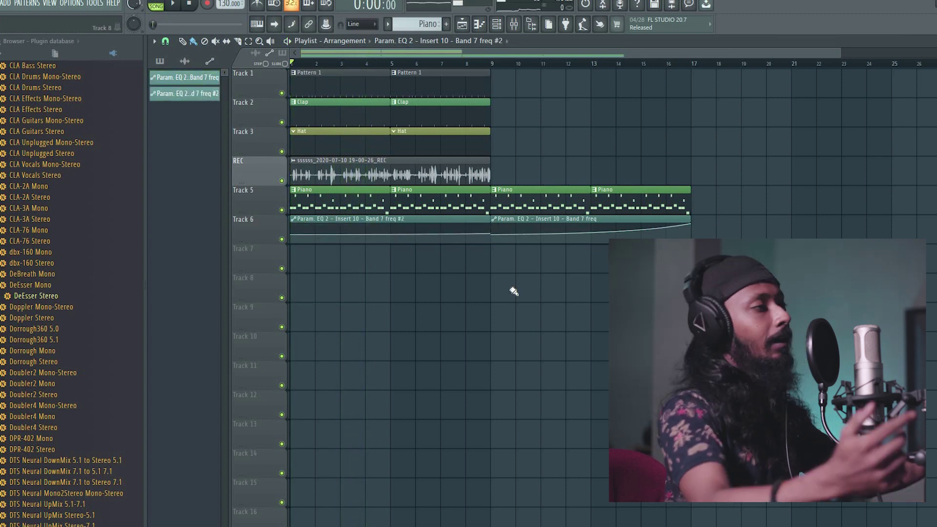
- Duplicate the kick, clap, hat and microphone recording clips to start at bar 9
{"action": "left_click_drag", "start_coordinate": [524, 178], "coordinate": [510, 92]}
{"action": "left_click", "coordinate": [463, 256], "text": "ctrl"}
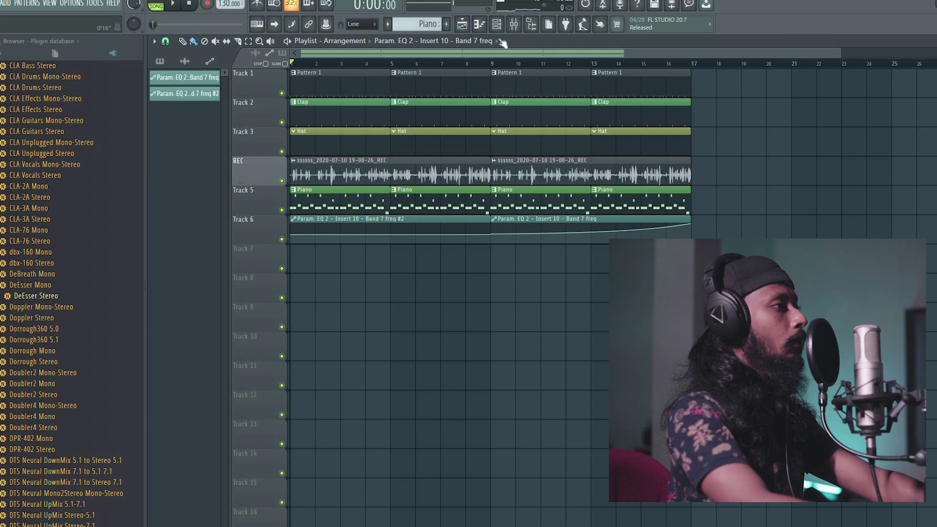
- Open the EQ on Insert 10 and play the arrangement to check the filter automation
{"action": "key", "text": "F9"}
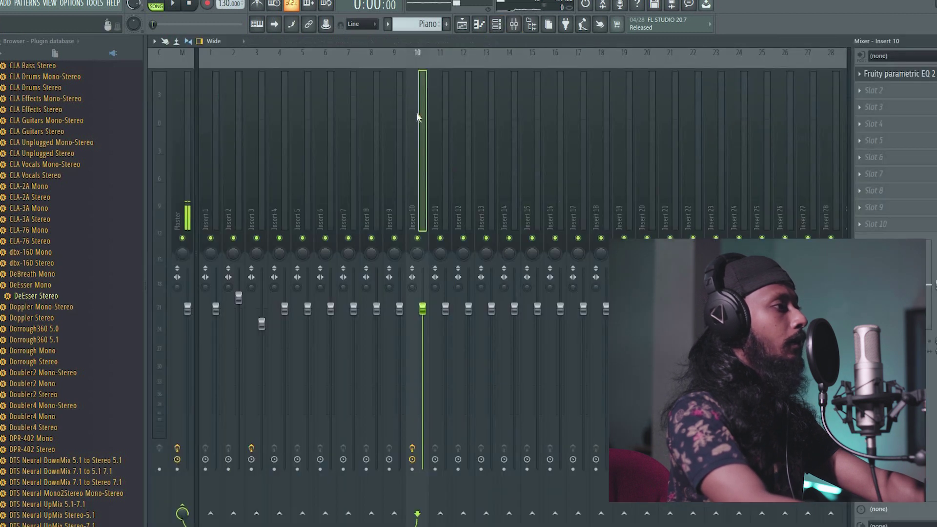
{"action": "left_click", "coordinate": [902, 75]}
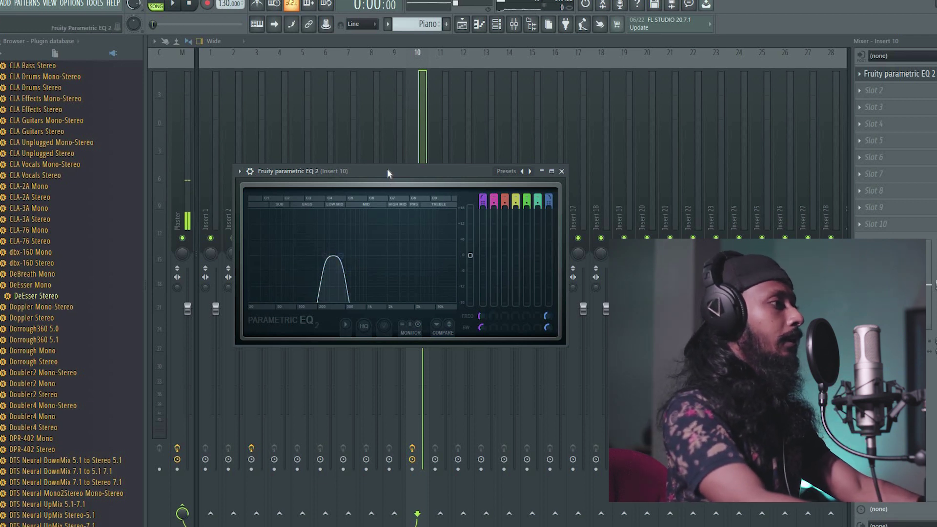
{"action": "key", "text": "space"}
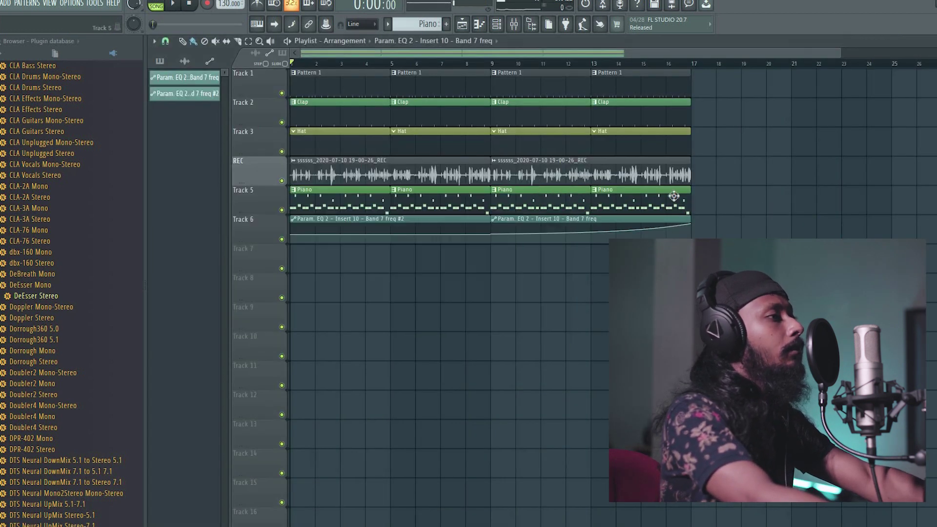
- Delete the kick, clap and hat clips from bars 1 to 8 and play the stripped-down intro
{"action": "right_click", "coordinate": [341, 139]}
{"action": "right_click", "coordinate": [418, 109]}
{"action": "right_click", "coordinate": [381, 105]}
{"action": "right_click", "coordinate": [435, 88]}
{"action": "right_click", "coordinate": [439, 141]}
{"action": "right_click", "coordinate": [343, 96]}
{"action": "key", "text": "space"}
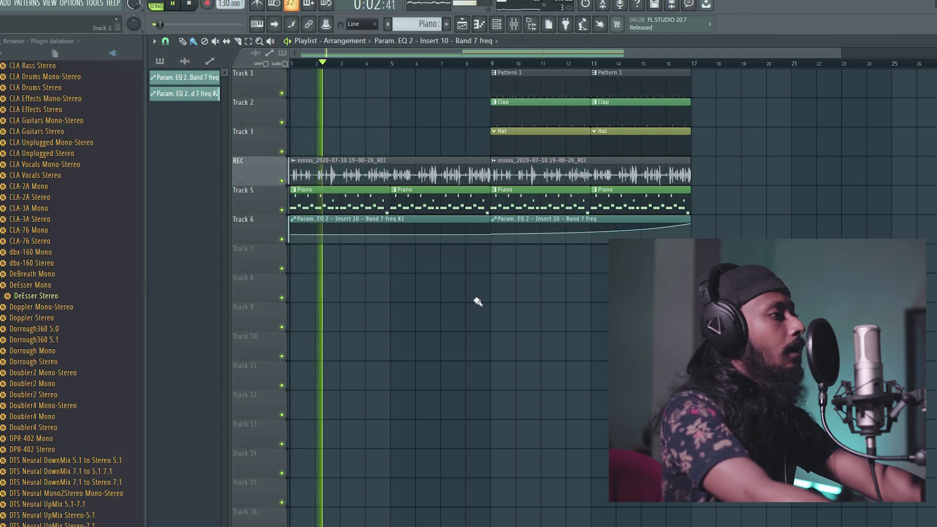
{"action": "key", "text": "space"}
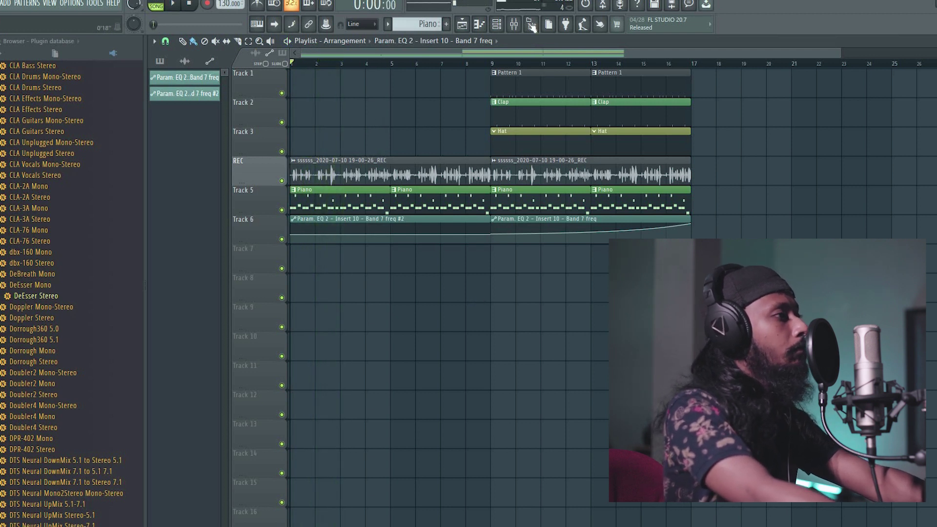
- Select the REC mixer track that receives the microphone input, and return to the playlist
{"action": "left_click", "coordinate": [516, 24]}
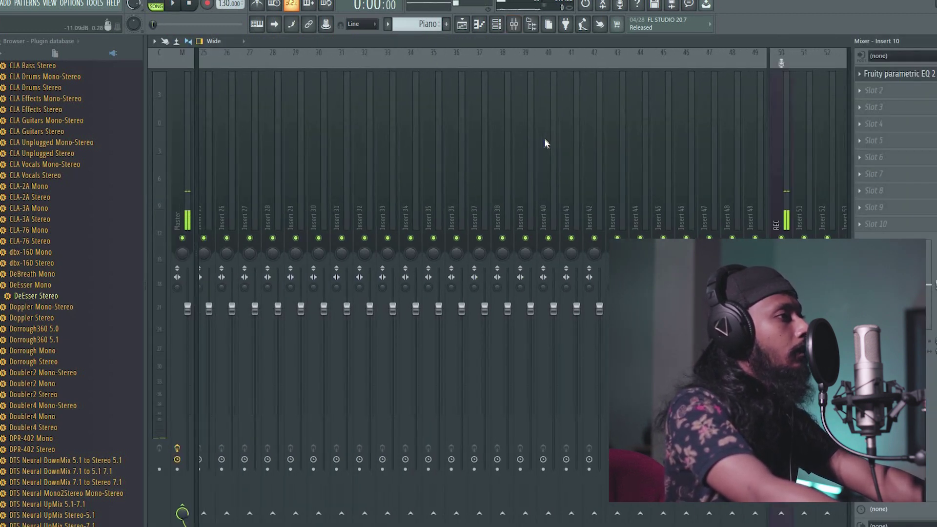
{"action": "left_click", "coordinate": [586, 109]}
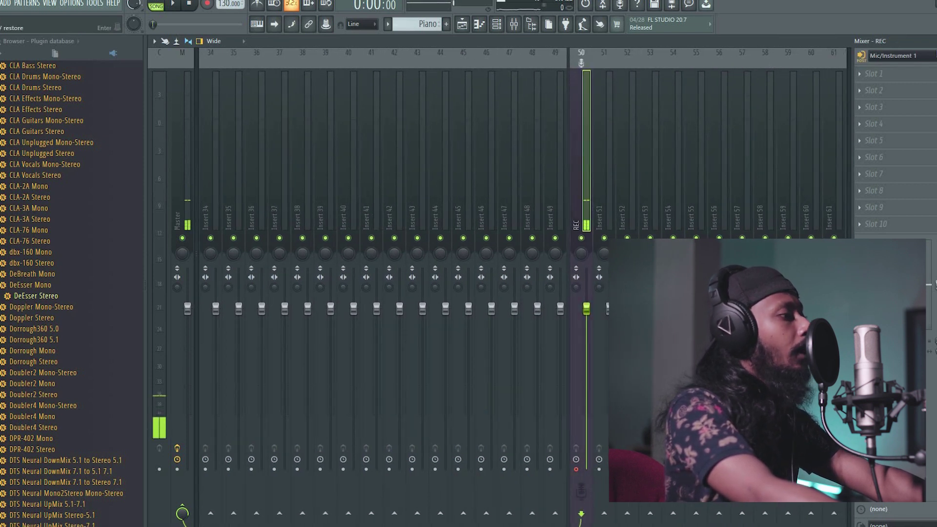
{"action": "key", "text": "F9"}
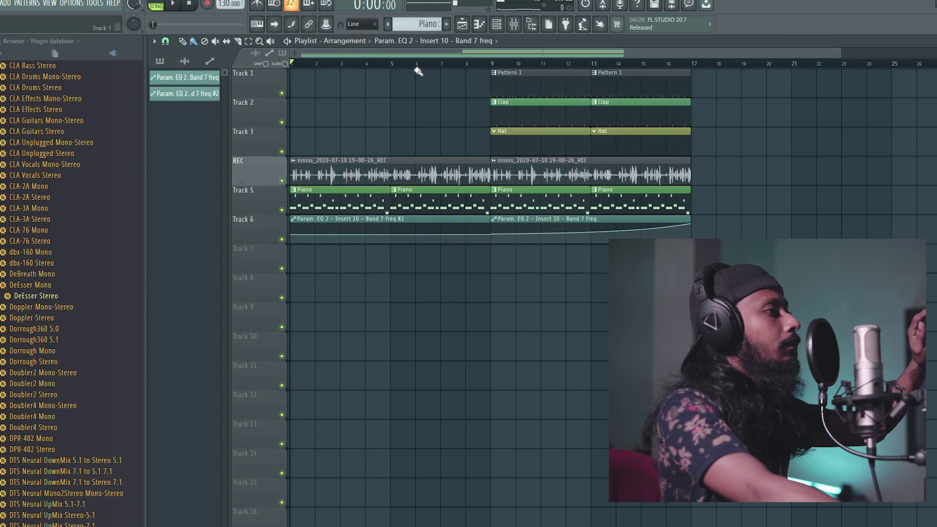
- Add clap and kick clips on Tracks 1 and 2 from bar 17 to bar 25
{"action": "left_click", "coordinate": [551, 117]}
{"action": "left_click_drag", "start_coordinate": [763, 115], "coordinate": [671, 122]}
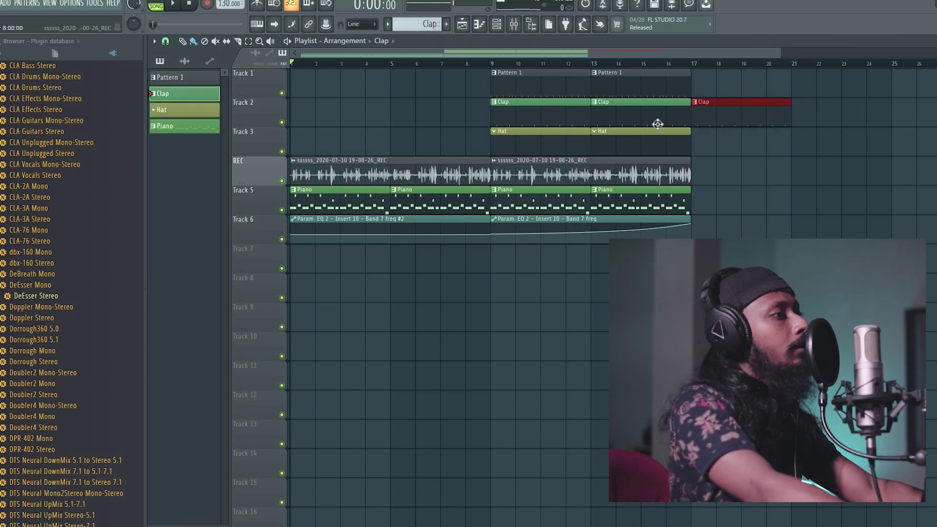
{"action": "left_click", "coordinate": [838, 109]}
{"action": "left_click_drag", "start_coordinate": [721, 82], "coordinate": [546, 83]}
{"action": "left_click_drag", "start_coordinate": [544, 81], "coordinate": [744, 77]}
- Duplicate the hat, microphone recording and Piano clips to start at bar 17, and play the arrangement
{"action": "left_click", "coordinate": [713, 256], "text": "ctrl"}
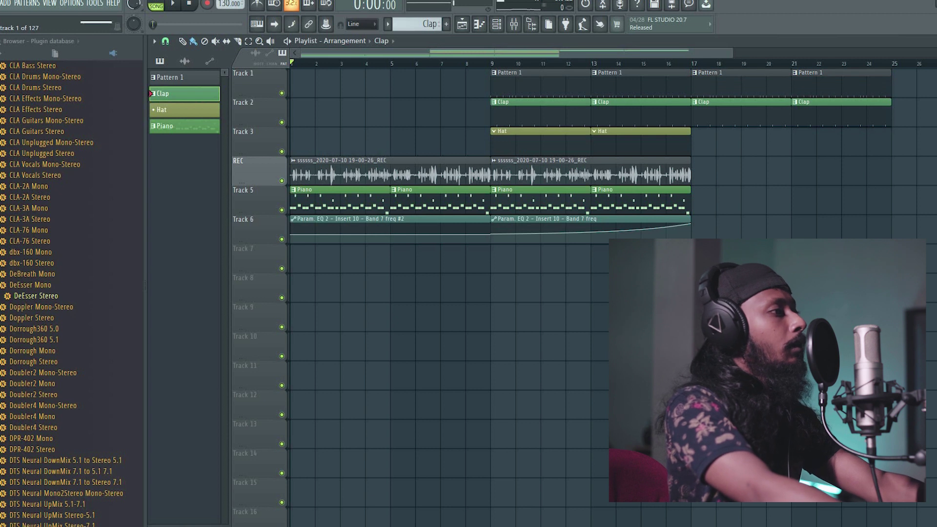
{"action": "left_click_drag", "start_coordinate": [728, 205], "coordinate": [535, 145]}
{"action": "left_click_drag", "start_coordinate": [539, 145], "coordinate": [739, 152]}
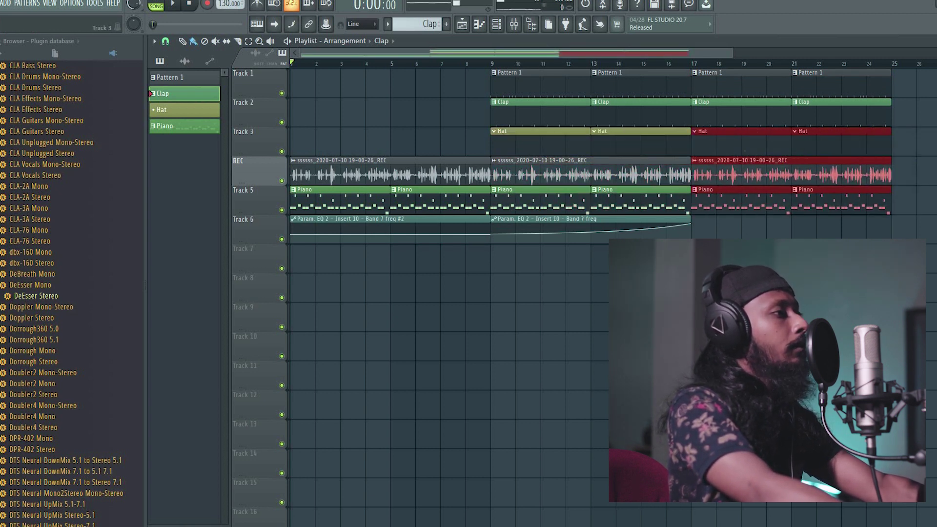
{"action": "key", "text": "ctrl+d"}
{"action": "key", "text": "space"}
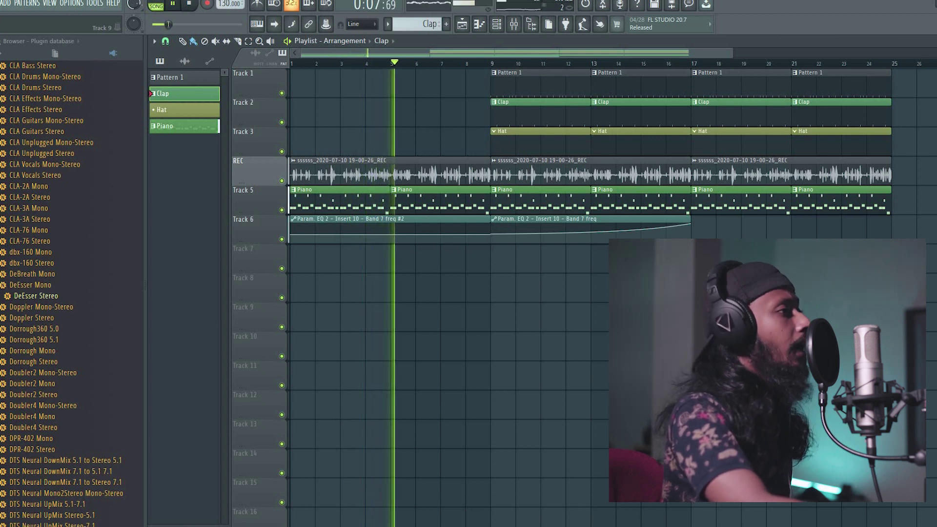
{"action": "key", "text": "space"}
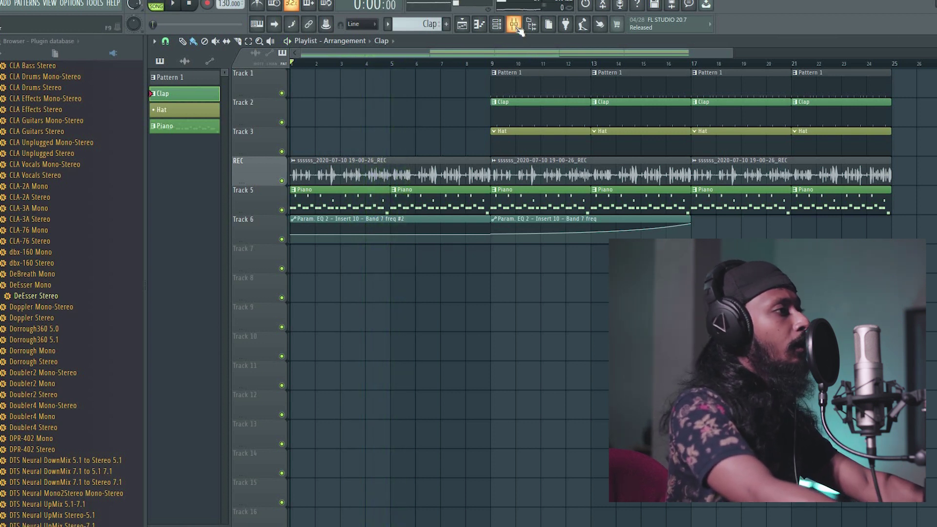
- Check the REC track in the mixer and record the microphone into the playlist as an audio clip
{"action": "left_click", "coordinate": [518, 28]}
{"action": "left_click", "coordinate": [837, 206]}
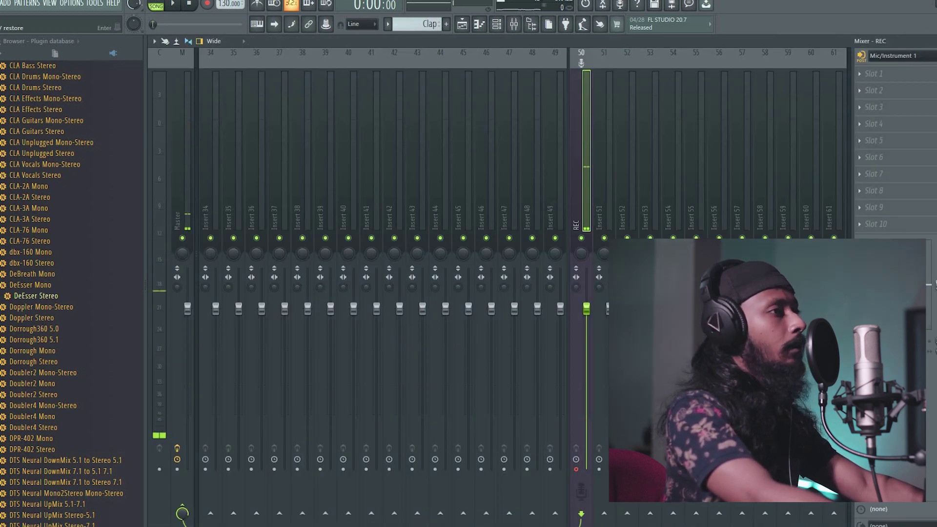
{"action": "key", "text": "Return"}
{"action": "left_click", "coordinate": [317, 57]}
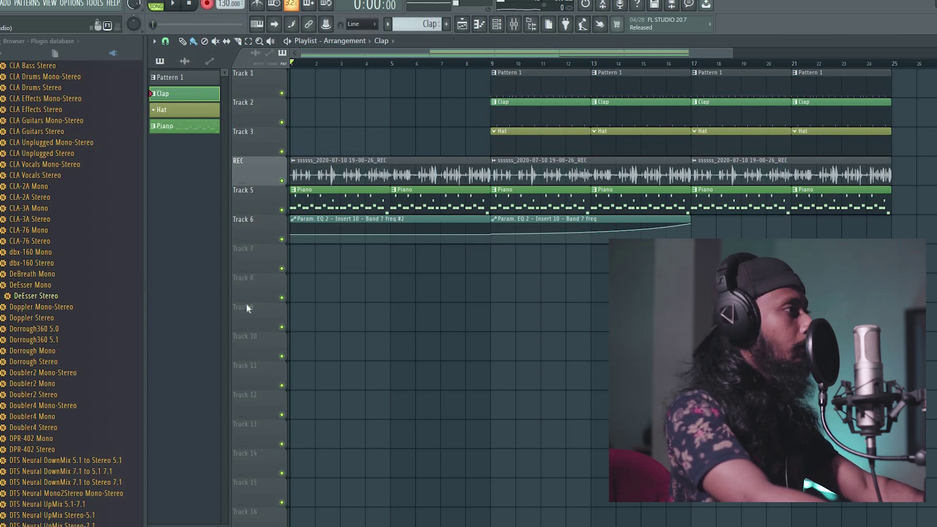
{"action": "key", "text": "r"}
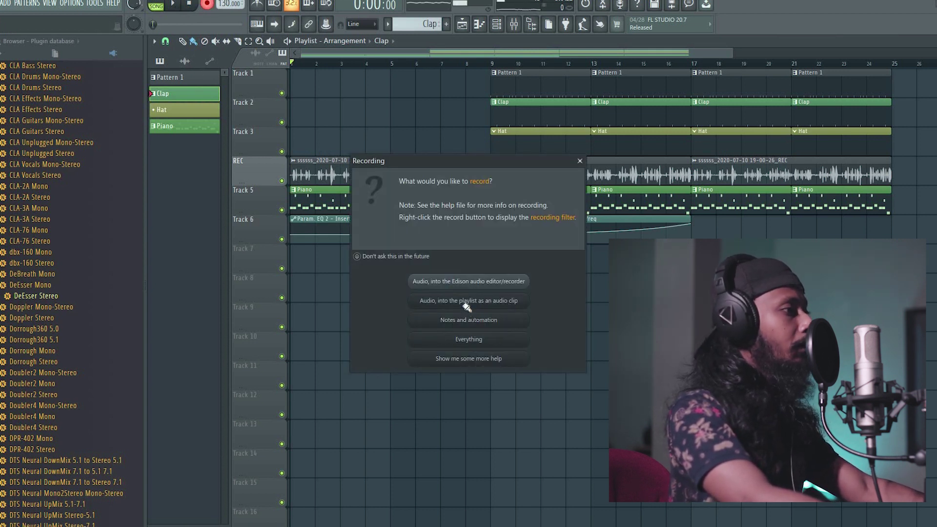
{"action": "left_click", "coordinate": [466, 301]}
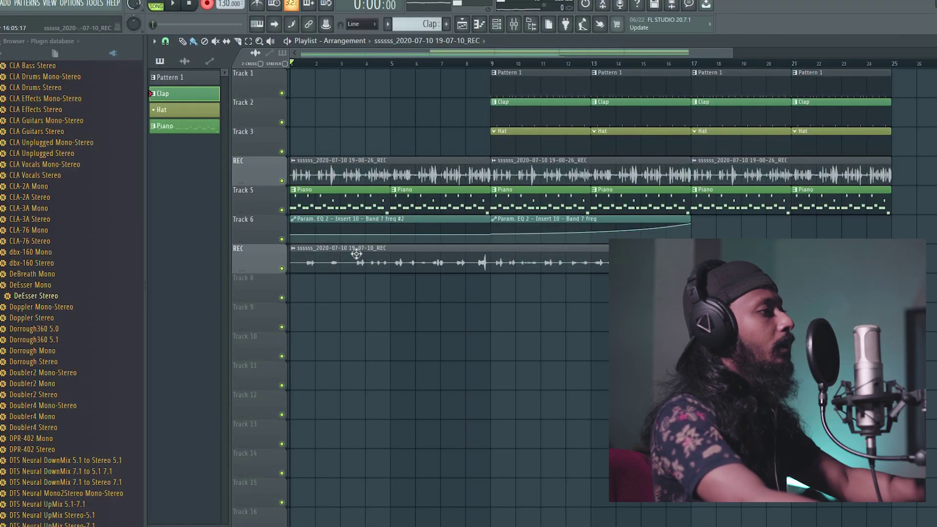
- Normalize the new microphone recording and route its channel to mixer track 5
{"action": "double_click", "coordinate": [356, 254]}
{"action": "left_click", "coordinate": [336, 225]}
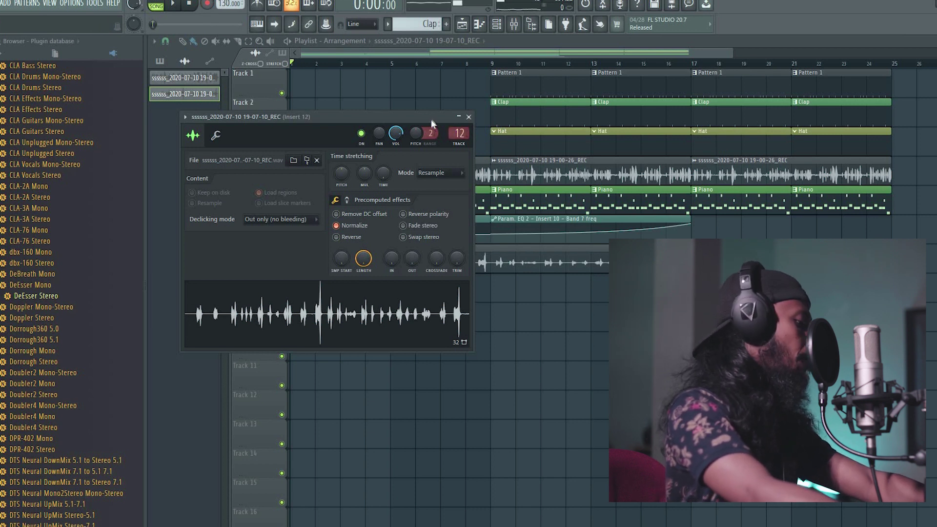
{"action": "key", "text": "F9"}
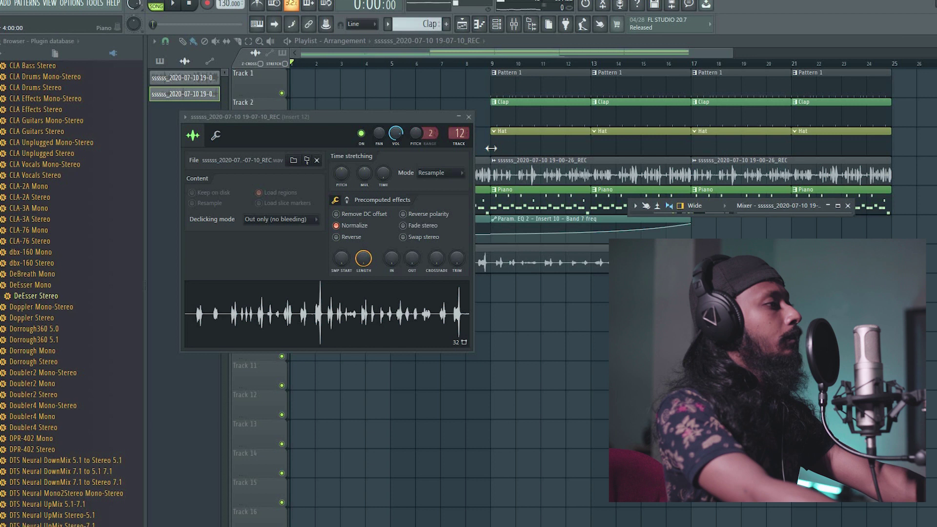
{"action": "left_click", "coordinate": [445, 117]}
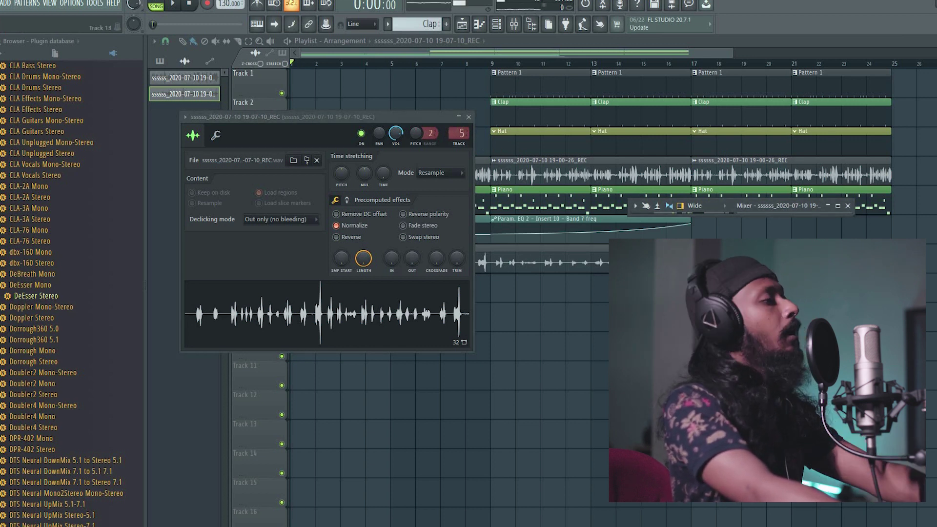
{"action": "key", "text": "F12"}
{"action": "key", "text": "F9"}
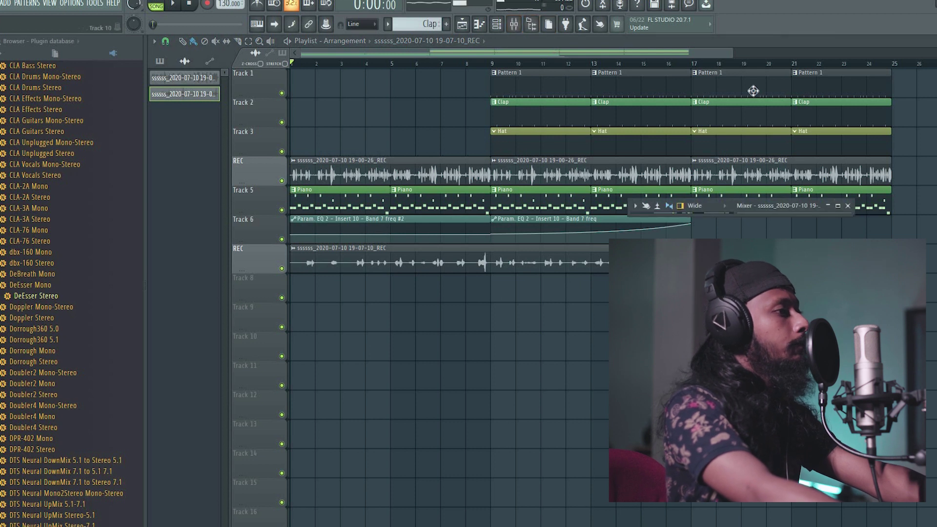
- Maximize the mixer, play the song and lower the volume of track 5 with the new recording
{"action": "left_click", "coordinate": [514, 24]}
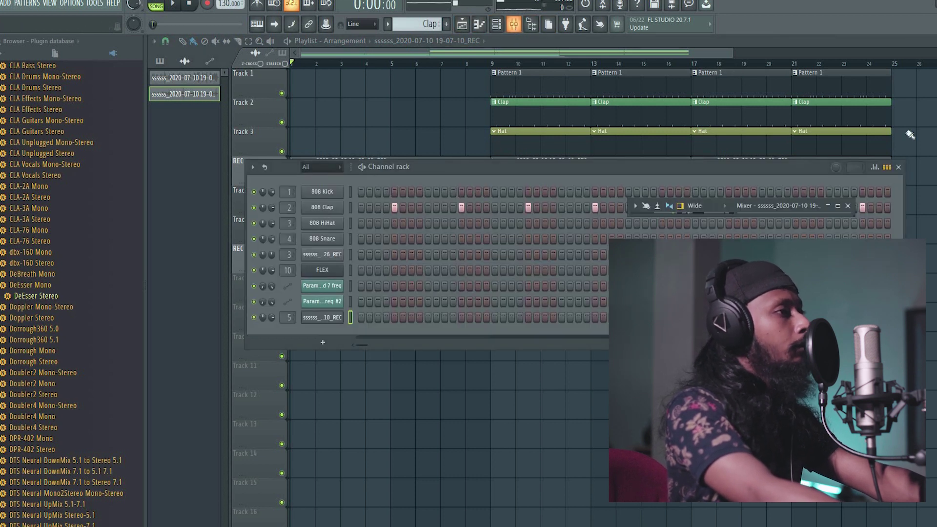
{"action": "left_click", "coordinate": [838, 206]}
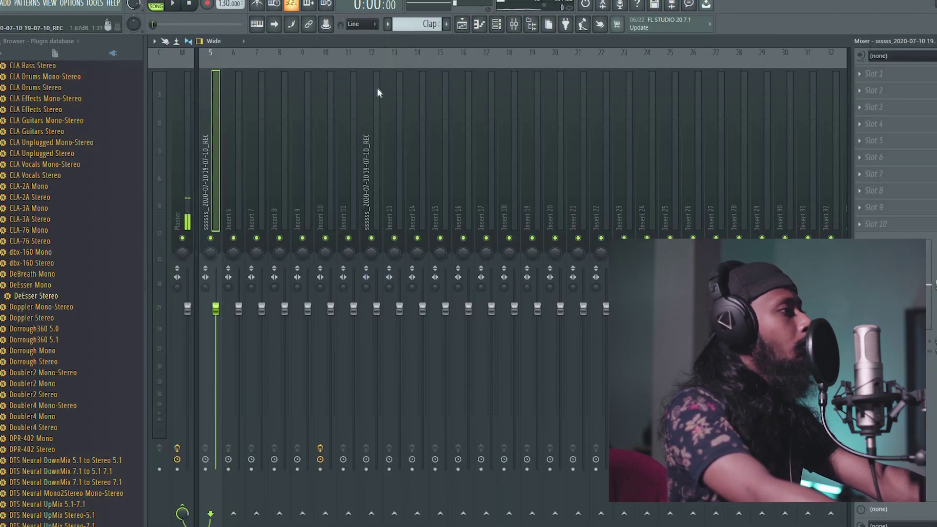
{"action": "key", "text": "space"}
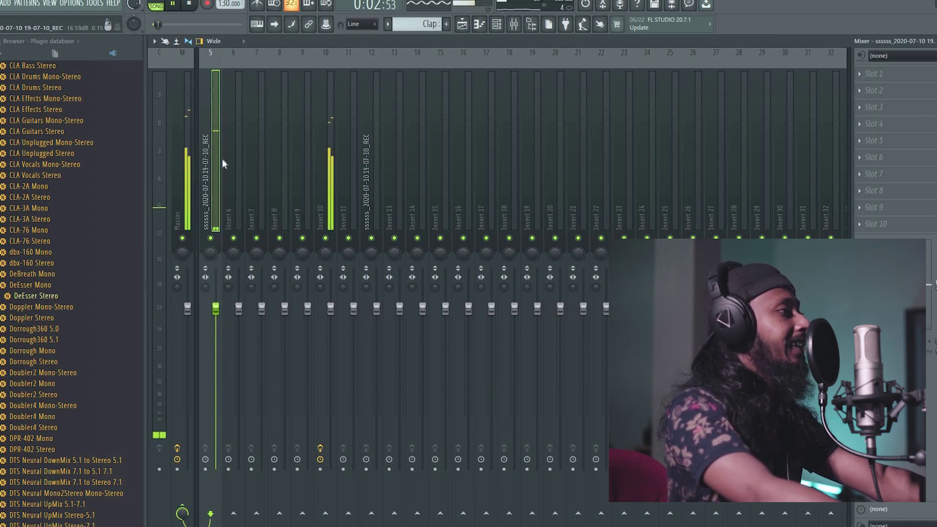
{"action": "scroll", "coordinate": [222, 159], "scroll_direction": "up", "scroll_amount": 4}
{"action": "left_click_drag", "start_coordinate": [309, 316], "coordinate": [309, 349]}
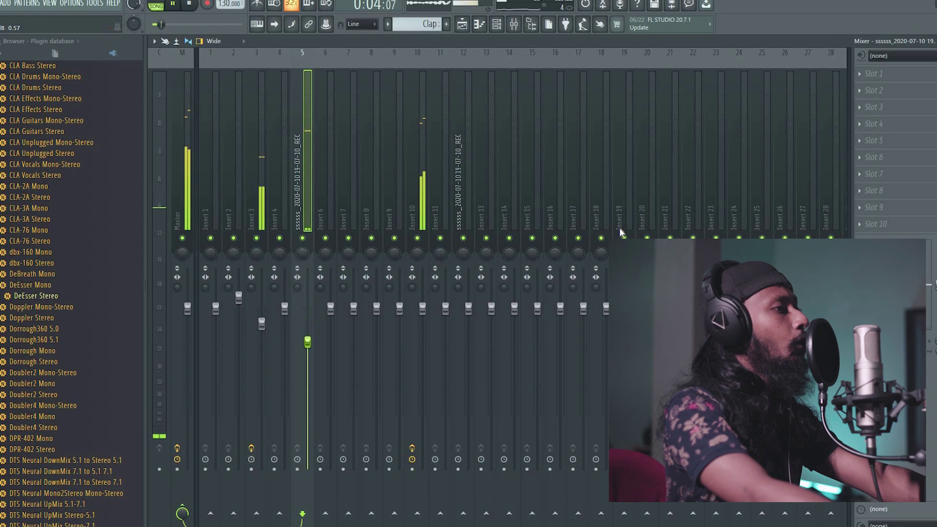
- Load Fruity Parametric EQ 2 on track 5 with the 20Hz + 18kHz cut preset, raising the low cut and lowering the high cut
{"action": "left_click", "coordinate": [905, 79]}
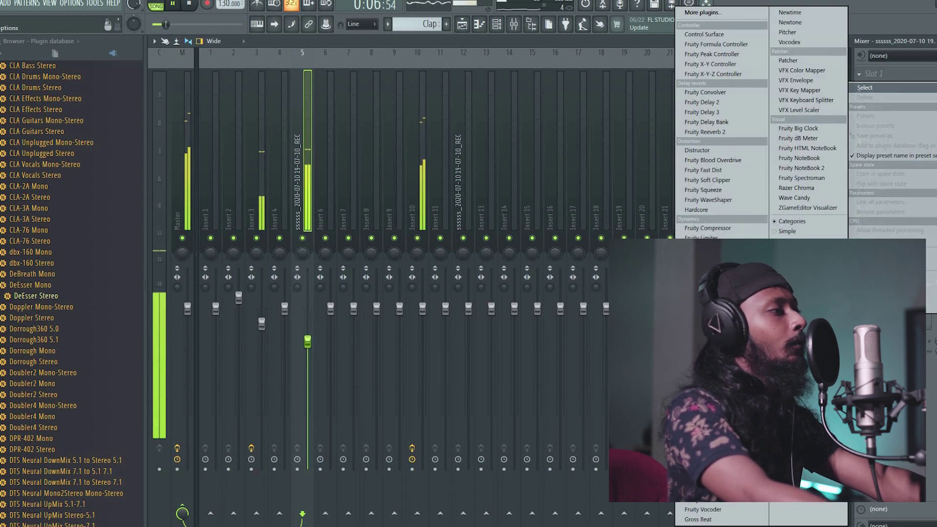
{"action": "left_click", "coordinate": [710, 355]}
{"action": "right_click", "coordinate": [498, 145]}
{"action": "left_click", "coordinate": [511, 170]}
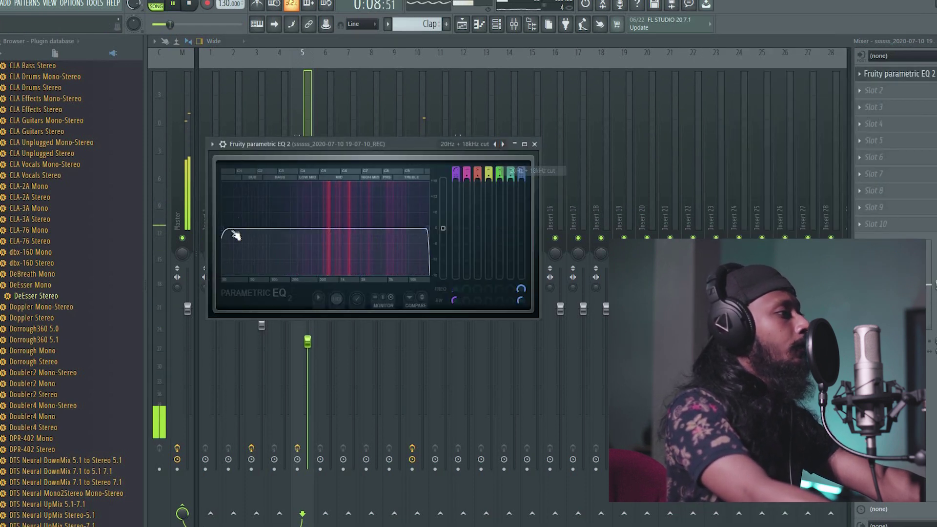
{"action": "left_click_drag", "start_coordinate": [236, 236], "coordinate": [292, 230]}
{"action": "left_click_drag", "start_coordinate": [431, 235], "coordinate": [420, 231]}
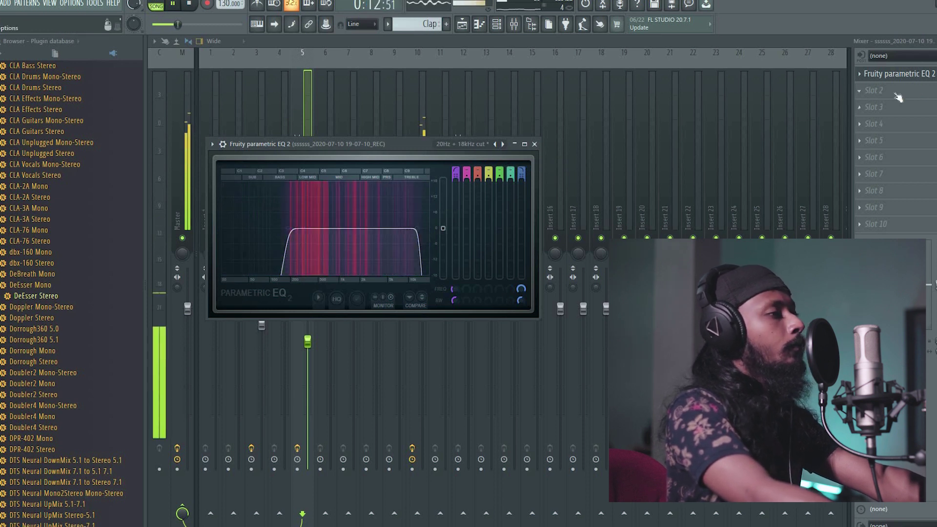
{"action": "key", "text": "space"}
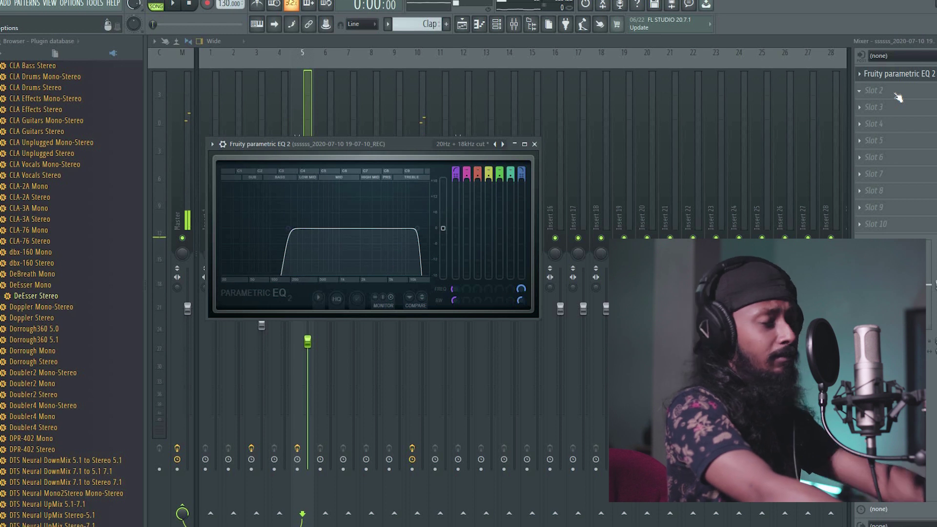
- Check the channel settings of the new microphone recording
{"action": "key", "text": "F5"}
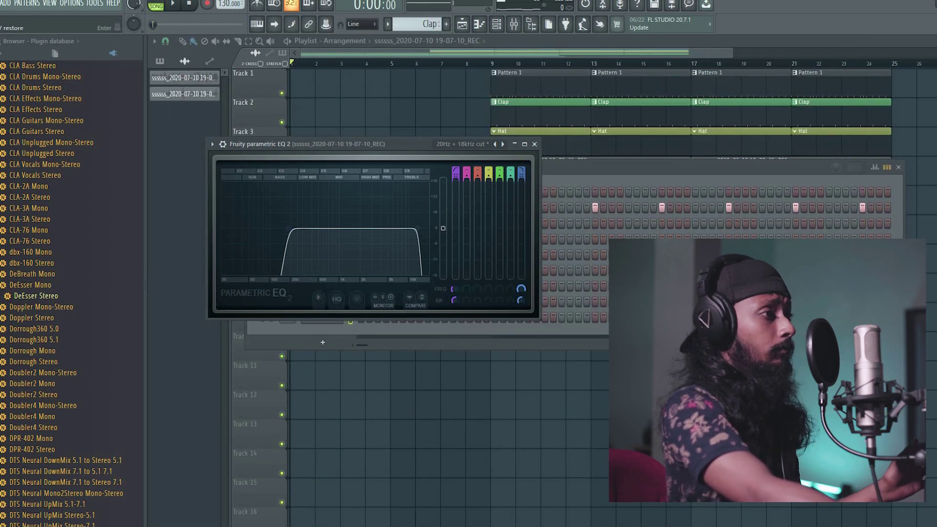
{"action": "double_click", "coordinate": [389, 259]}
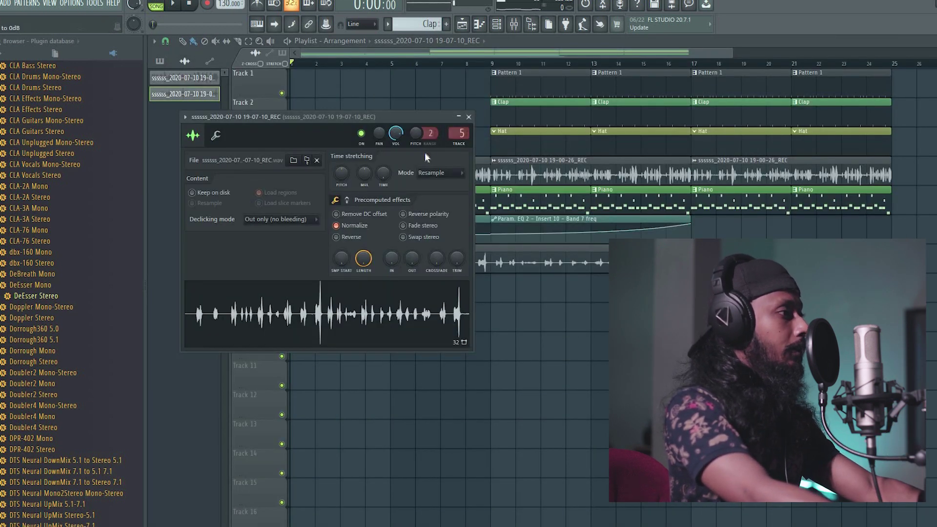
{"action": "left_click", "coordinate": [468, 118]}
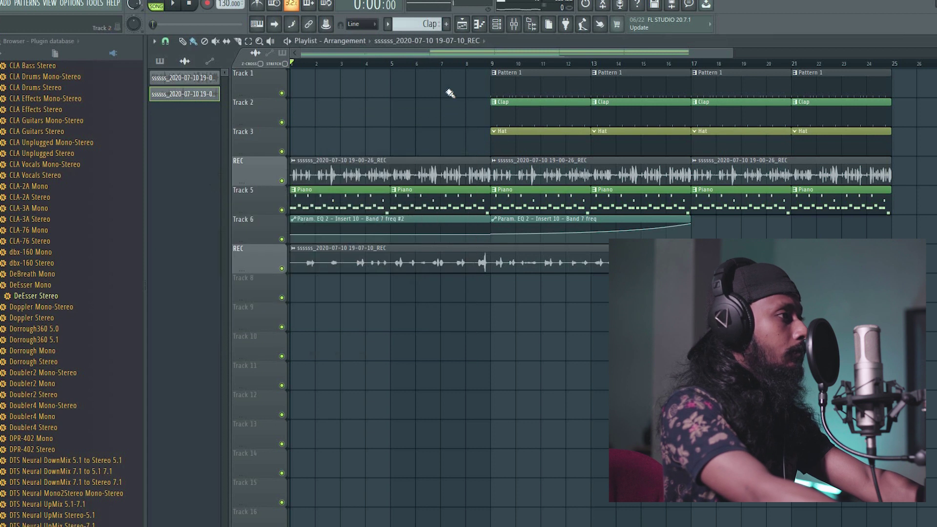
- Try Fruity Delay 2 in slot 2 of the new recording's mixer track
{"action": "left_click", "coordinate": [516, 24]}
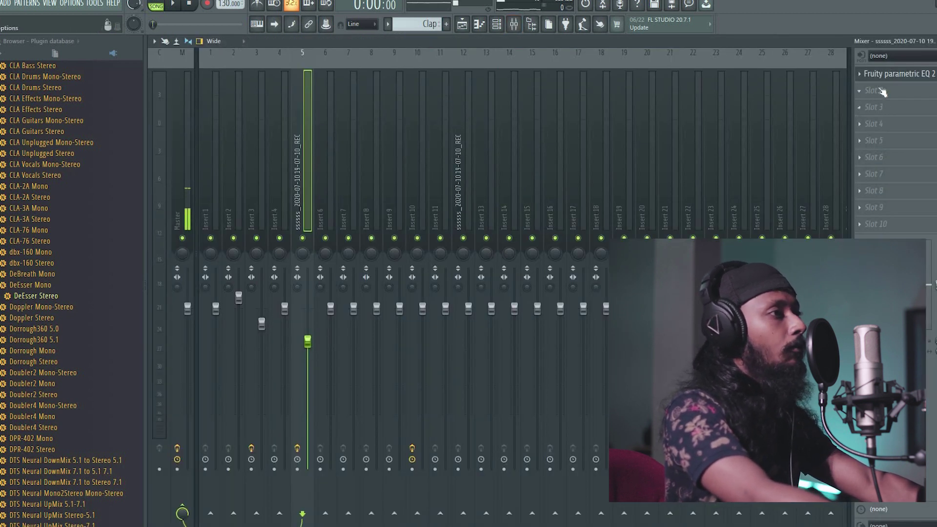
{"action": "left_click", "coordinate": [882, 92]}
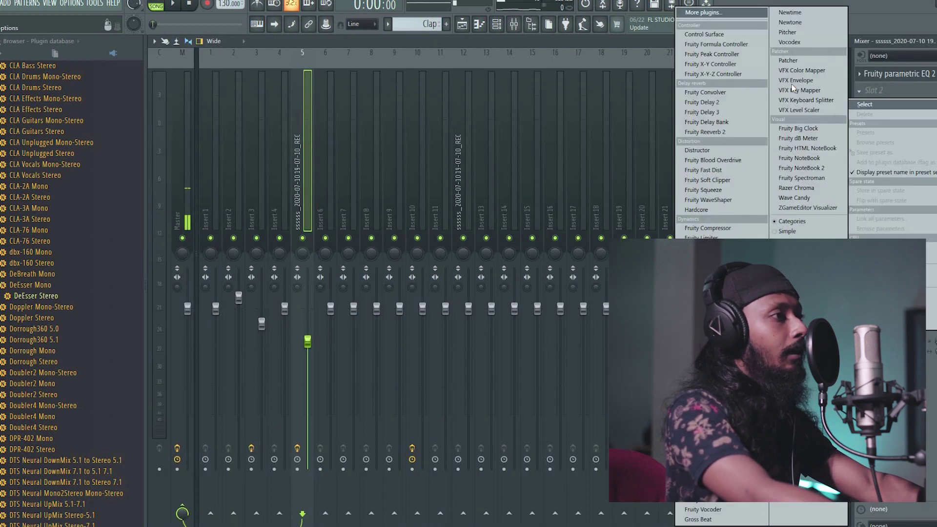
{"action": "left_click", "coordinate": [722, 102]}
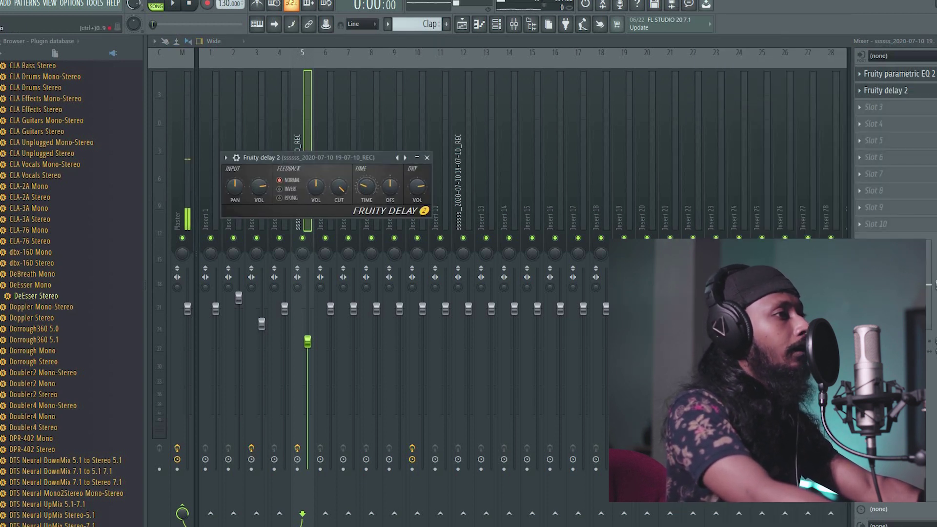
{"action": "key", "text": "Escape"}
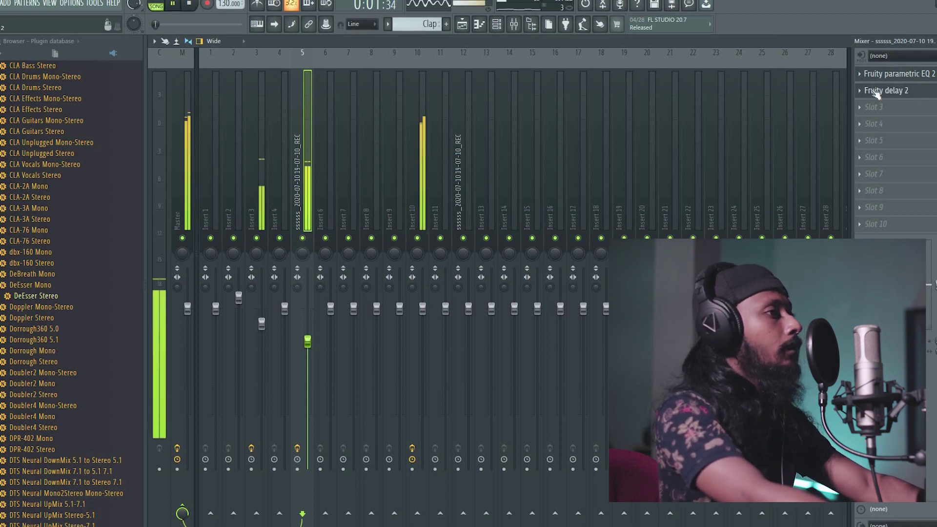
- Lower track 5's volume further and load Fruity Reeverb 2 in slot 2, ahead of Fruity Delay 2
{"action": "left_click_drag", "start_coordinate": [307, 340], "coordinate": [307, 352]}
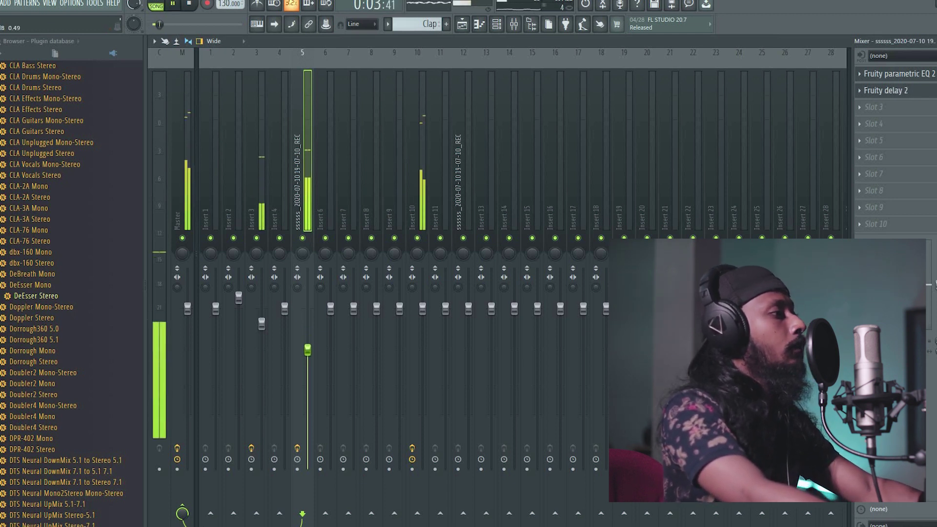
{"action": "left_click", "coordinate": [859, 91]}
{"action": "left_click", "coordinate": [878, 191]}
{"action": "left_click", "coordinate": [860, 94]}
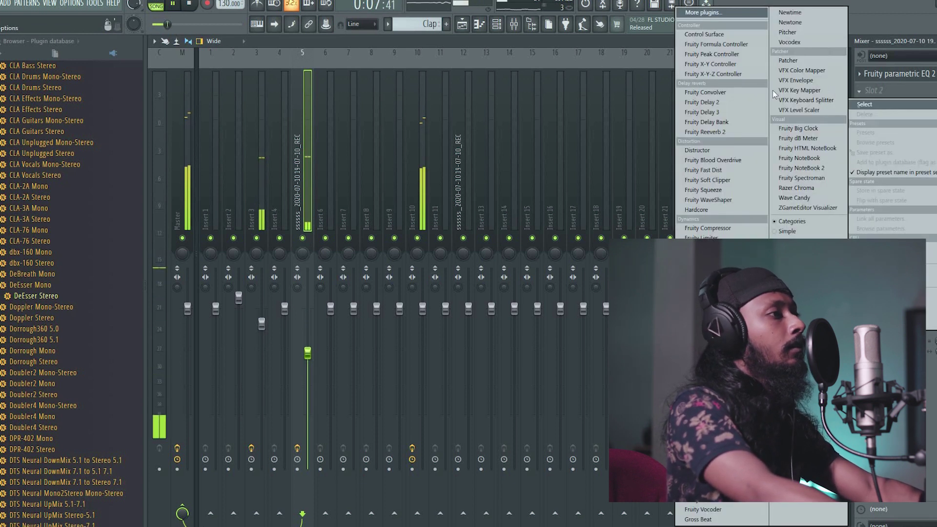
{"action": "left_click", "coordinate": [708, 131]}
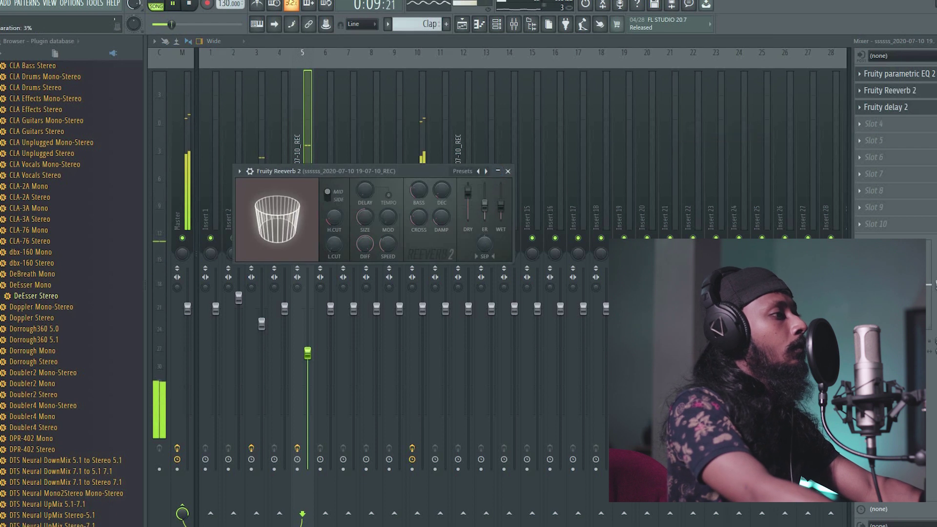
{"action": "key", "text": "Escape"}
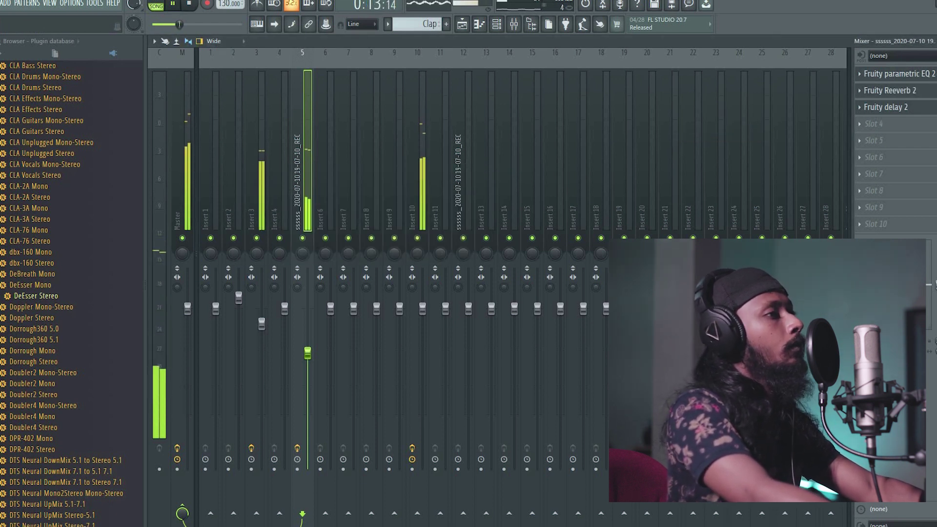
- Return to the playlist and listen to the arrangement with the effected voice recording, stopping playback after the filter build-up
{"action": "left_click", "coordinate": [929, 41]}
{"action": "key", "text": "F5"}
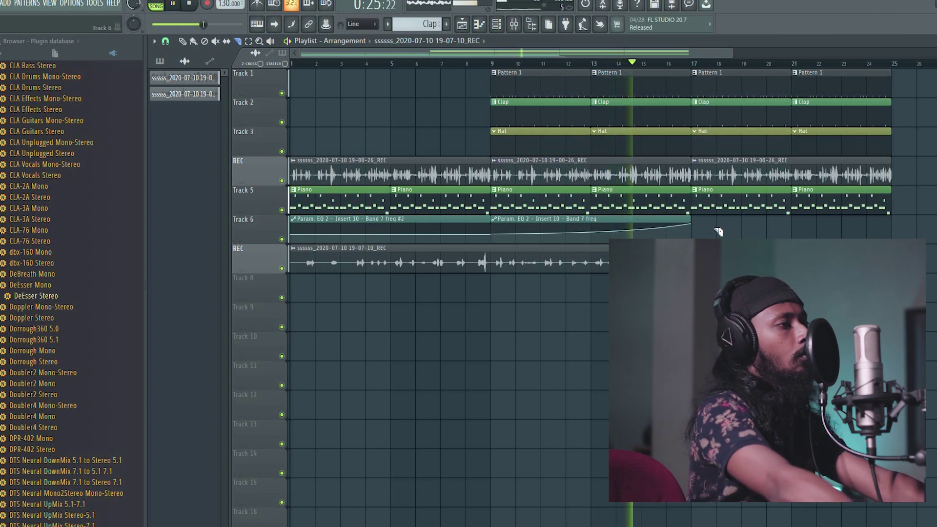
{"action": "left_click_drag", "start_coordinate": [204, 25], "coordinate": [213, 27]}
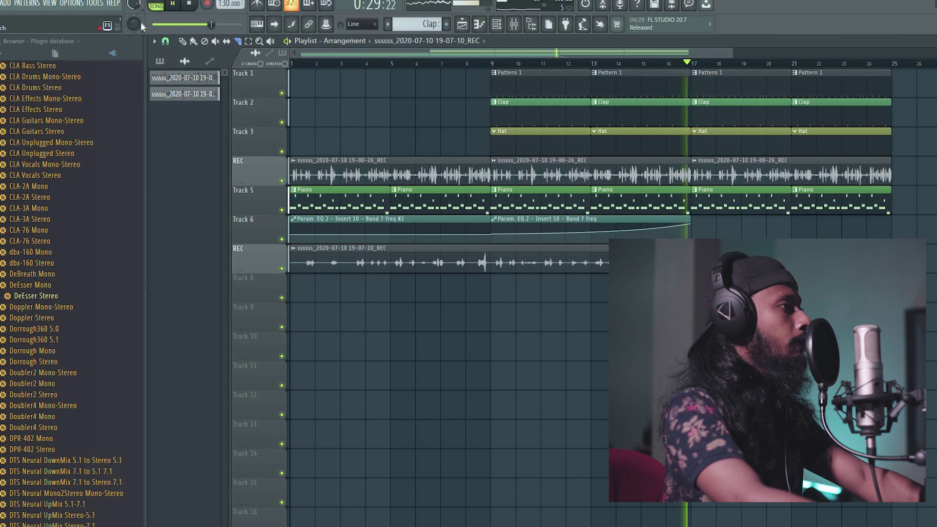
{"action": "left_click", "coordinate": [194, 42]}
{"action": "key", "text": "space"}
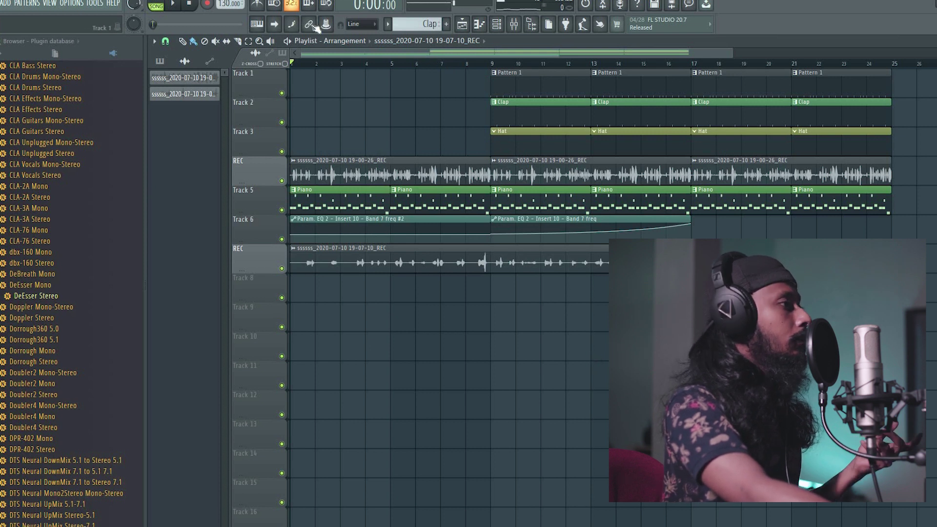
- Create a Snare pattern and place two four-bar clips of it on Track 8, from bar 9 to bar 17
{"action": "left_click", "coordinate": [447, 24]}
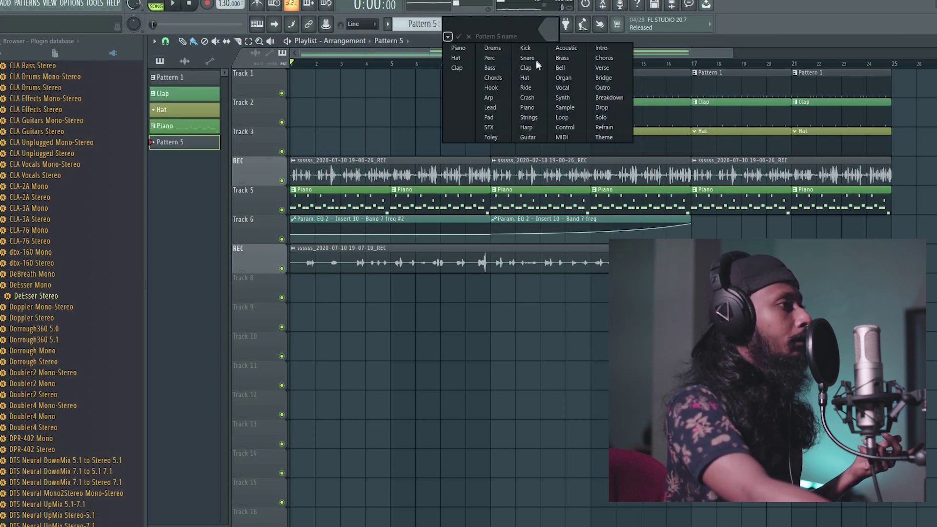
{"action": "left_click", "coordinate": [528, 58]}
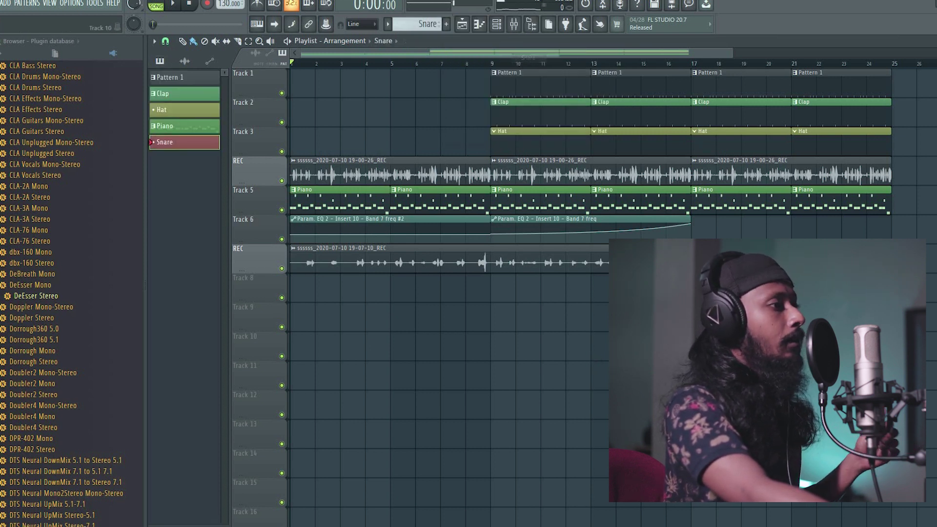
{"action": "left_click", "coordinate": [512, 285]}
{"action": "left_click_drag", "start_coordinate": [514, 285], "coordinate": [591, 284]}
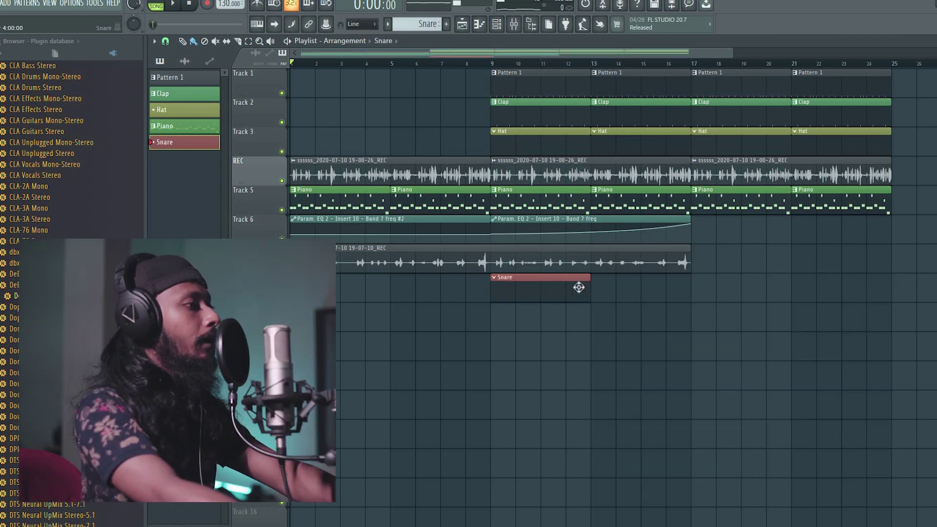
{"action": "left_click", "coordinate": [616, 285]}
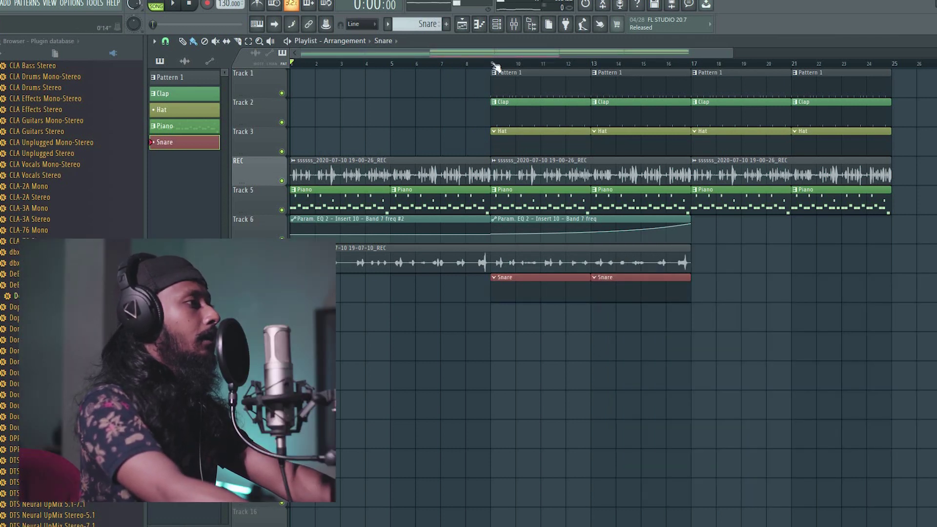
- Fill the 808 Snare channel on every 2 steps across the Snare pattern's four bars and play from bar 9
{"action": "left_click", "coordinate": [496, 26]}
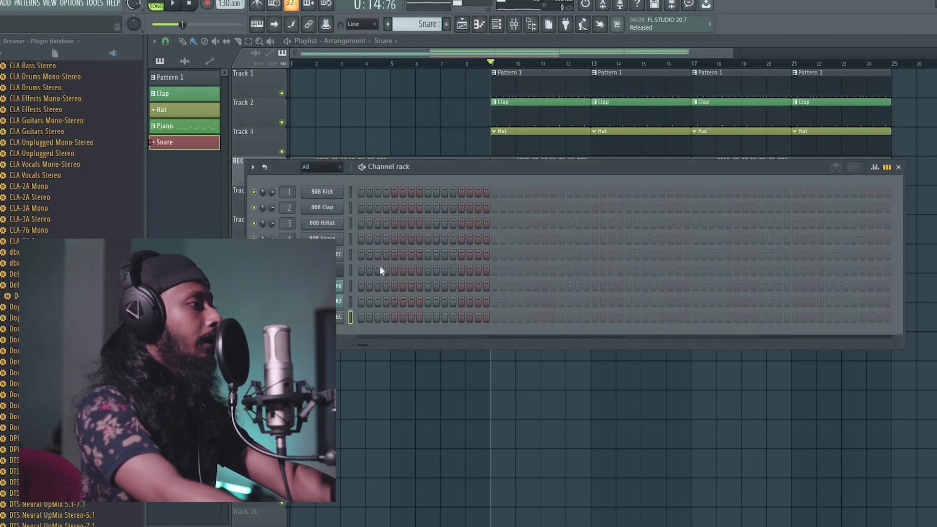
{"action": "left_click_drag", "start_coordinate": [444, 168], "coordinate": [445, 319]}
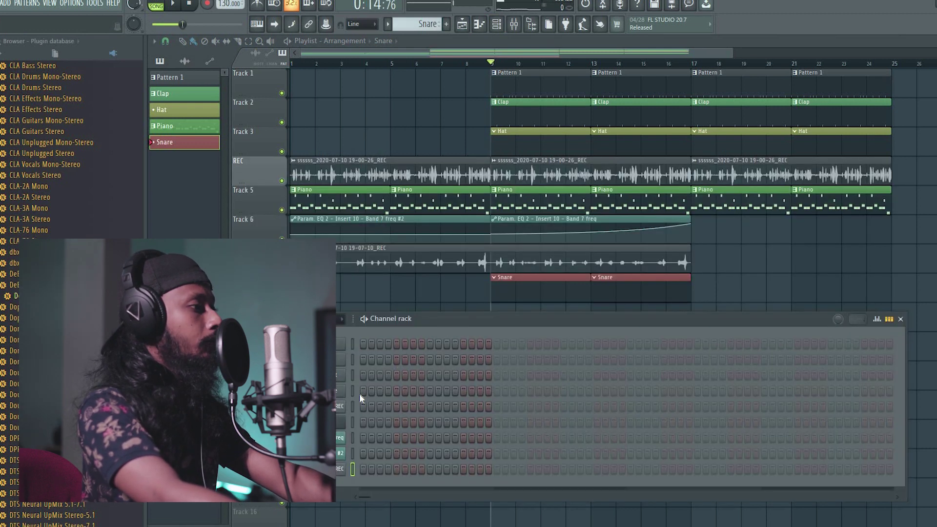
{"action": "left_click", "coordinate": [396, 390]}
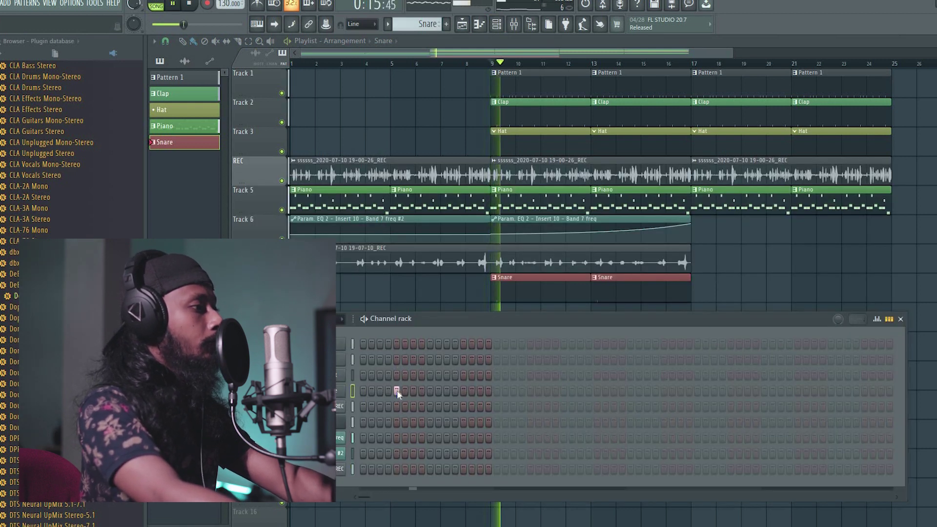
{"action": "right_click", "coordinate": [344, 391]}
{"action": "left_click", "coordinate": [474, 419]}
{"action": "left_click", "coordinate": [830, 391]}
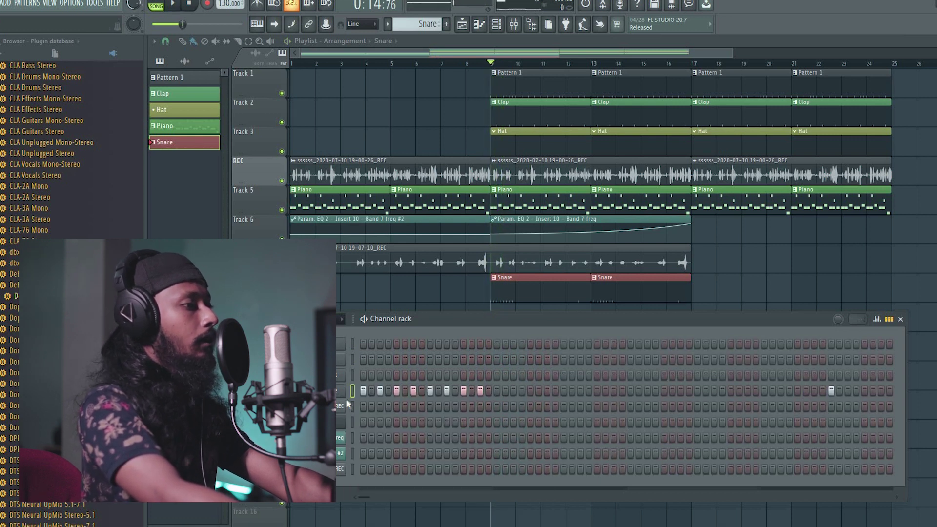
{"action": "right_click", "coordinate": [362, 392]}
{"action": "left_click", "coordinate": [492, 418]}
{"action": "key", "text": "space"}
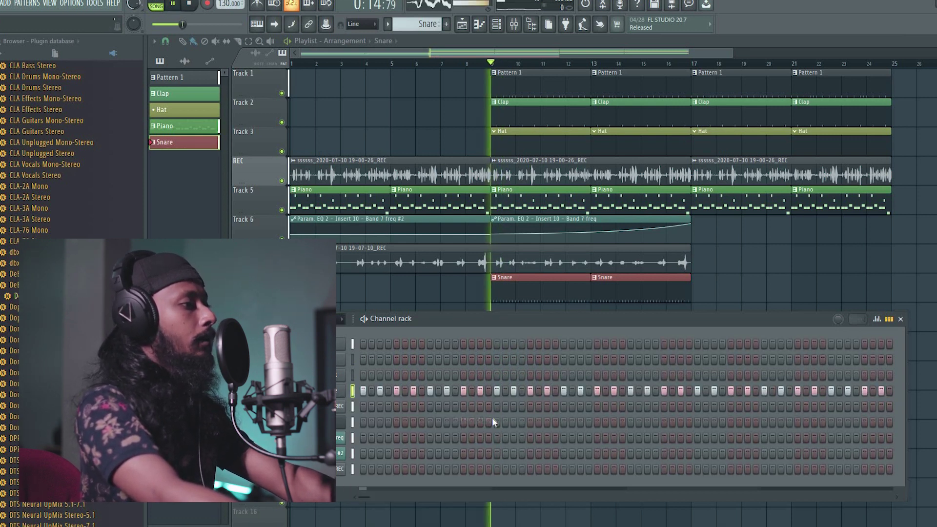
- Make the second Snare clip on Track 8, starting at bar 13, unique
{"action": "right_click", "coordinate": [344, 390]}
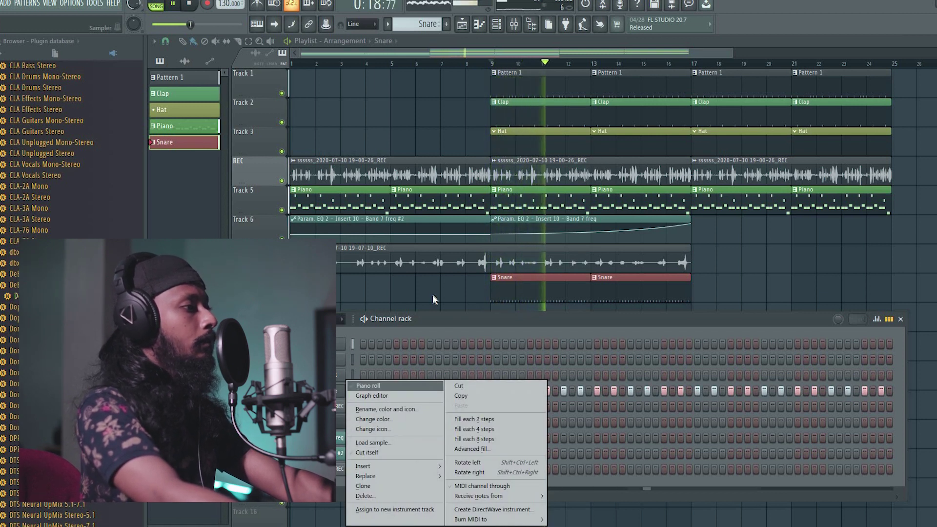
{"action": "left_click", "coordinate": [620, 282]}
{"action": "left_click", "coordinate": [594, 277]}
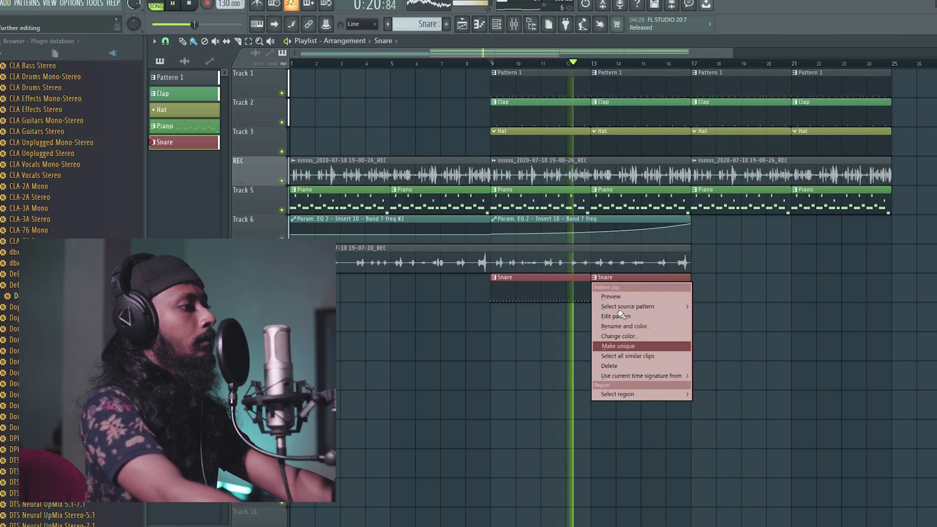
{"action": "left_click", "coordinate": [610, 345]}
- Add extra 808 Snare steps through the last part of the Snare #2 pattern to make a faster roll
{"action": "left_click", "coordinate": [496, 24]}
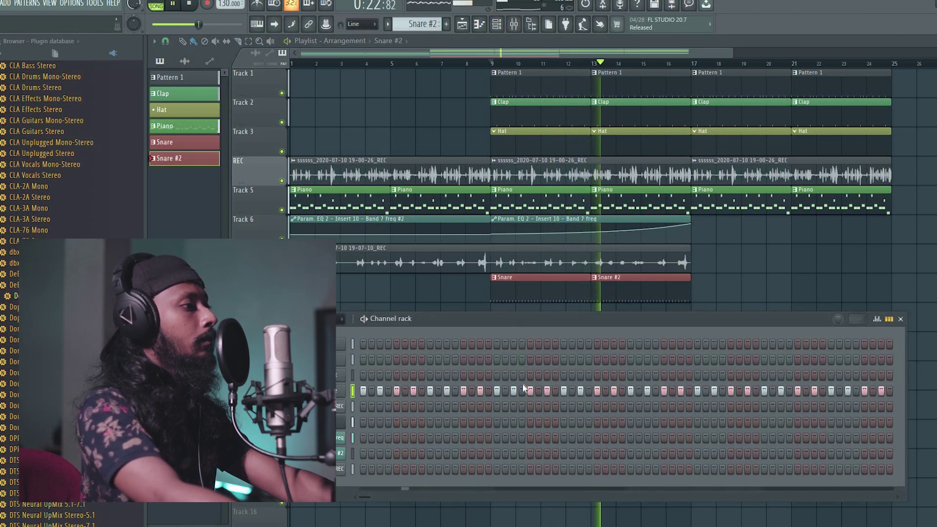
{"action": "left_click", "coordinate": [639, 390]}
{"action": "left_click_drag", "start_coordinate": [698, 393], "coordinate": [889, 390]}
{"action": "key", "text": "F6"}
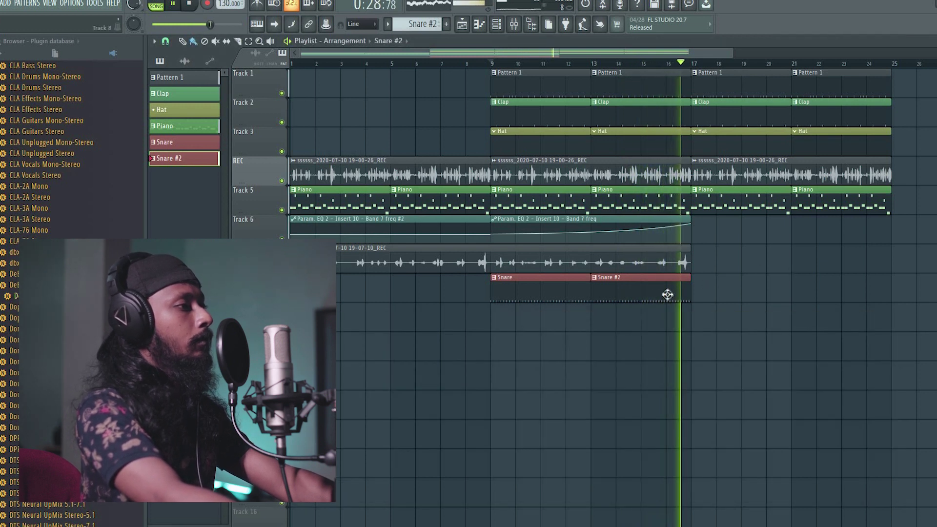
{"action": "key", "text": "space"}
- Set the playlist snap to Beat and trim the drum, first recording, filter automation and Snare #2 clips half a bar before bar 17
{"action": "left_click", "coordinate": [165, 41]}
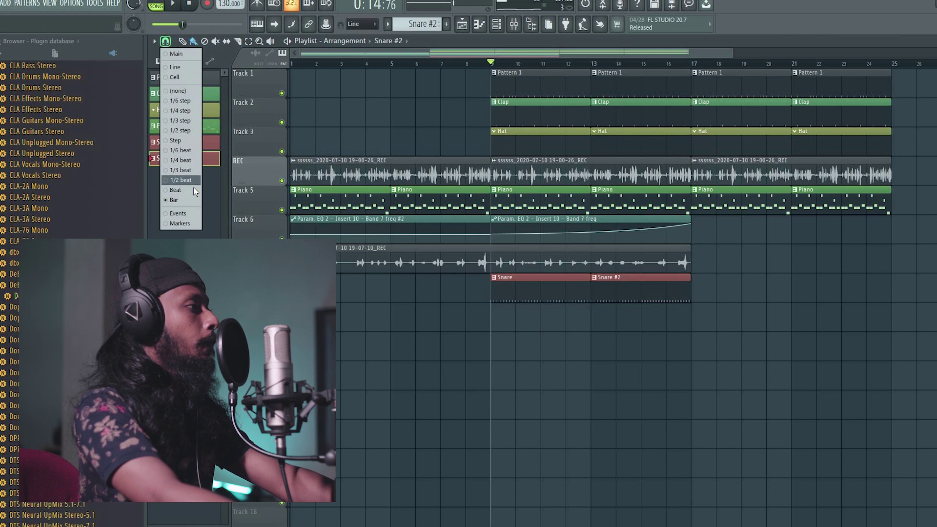
{"action": "left_click", "coordinate": [195, 191]}
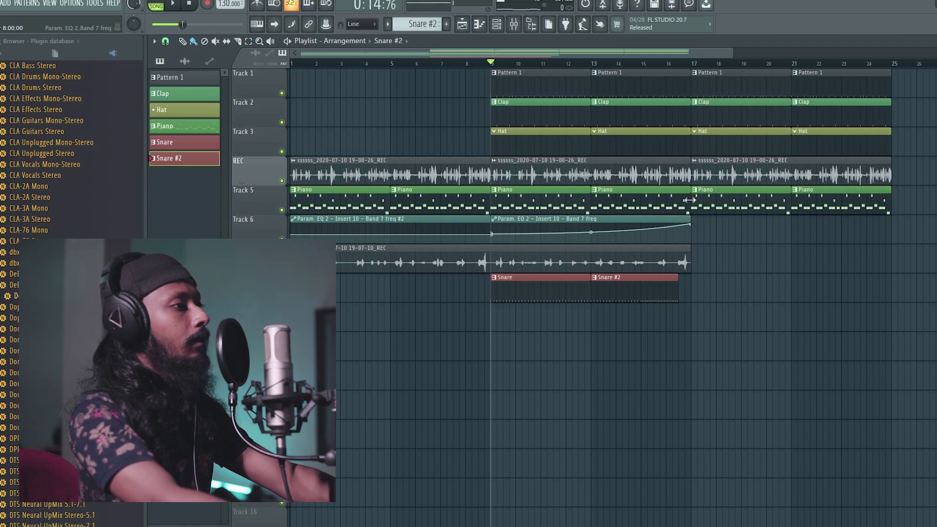
{"action": "left_click_drag", "start_coordinate": [690, 175], "coordinate": [675, 168]}
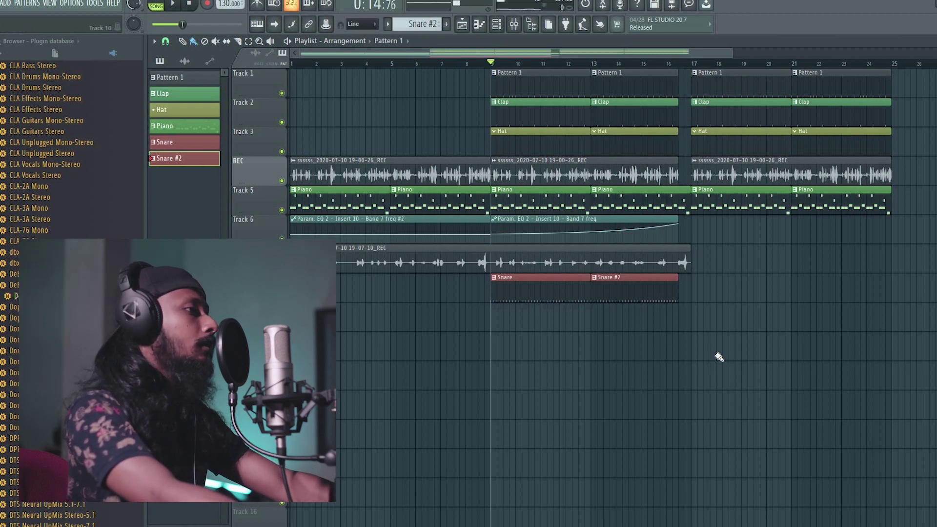
- Place the SSPT_Noise_FX_05 sample on Track 11 at bar 13 and slightly lengthen it with the time-stretch setting
{"action": "scroll", "coordinate": [4, 66], "scroll_direction": "down", "scroll_amount": 10}
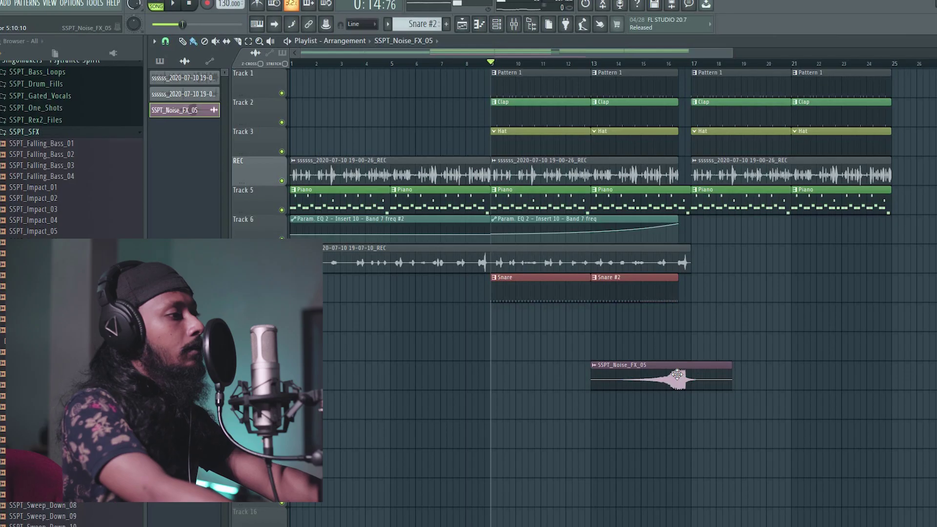
{"action": "double_click", "coordinate": [676, 374]}
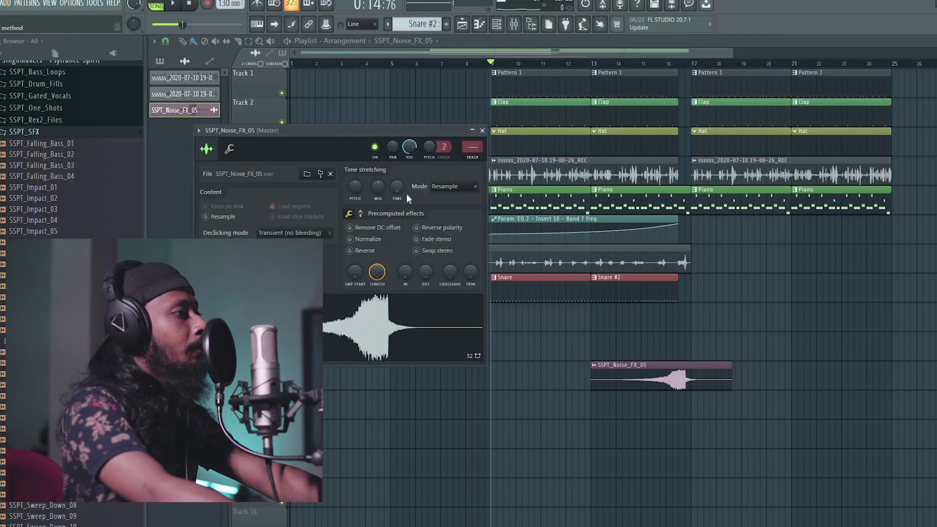
{"action": "left_click_drag", "start_coordinate": [396, 191], "coordinate": [396, 180]}
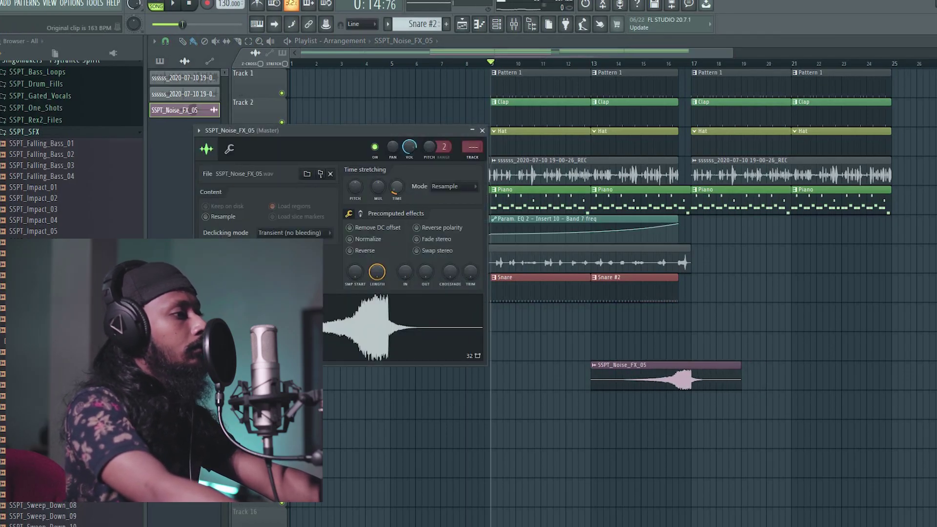
{"action": "left_click", "coordinate": [691, 380]}
- Play the song and move the SSPT_Noise_FX_05 clip half a bar earlier so its peak meets the gap before bar 17
{"action": "key", "text": "space"}
{"action": "double_click", "coordinate": [672, 372]}
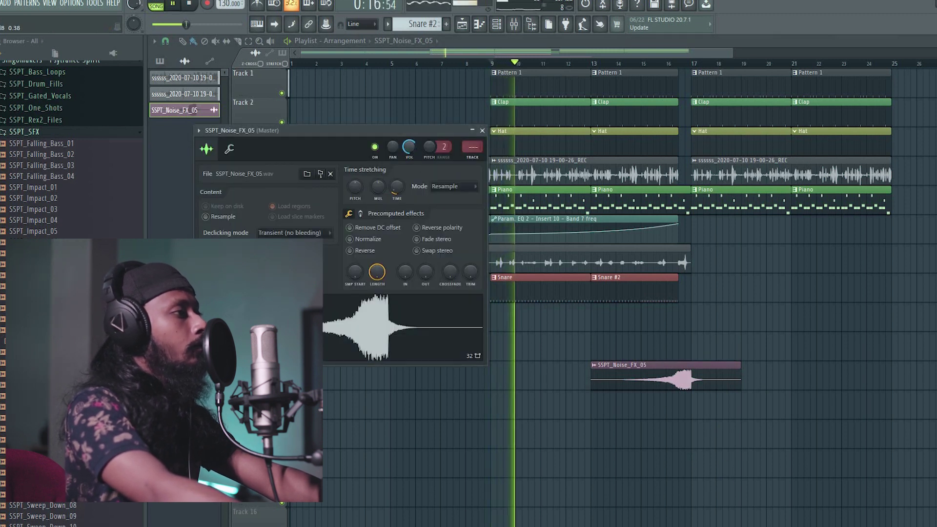
{"action": "left_click_drag", "start_coordinate": [711, 378], "coordinate": [701, 378]}
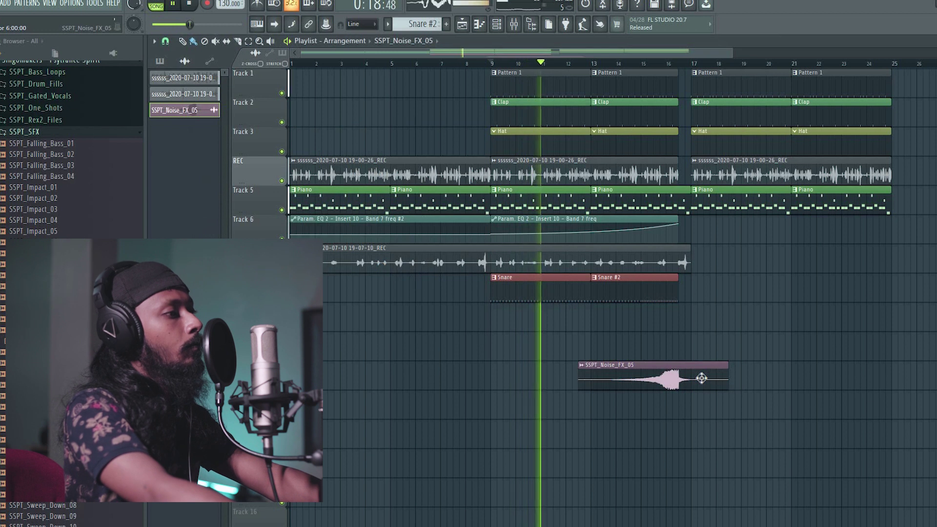
- Route SSPT_Noise_FX_05 to mixer track 6, lower that track's volume and listen to the transition past bar 17
{"action": "double_click", "coordinate": [646, 377]}
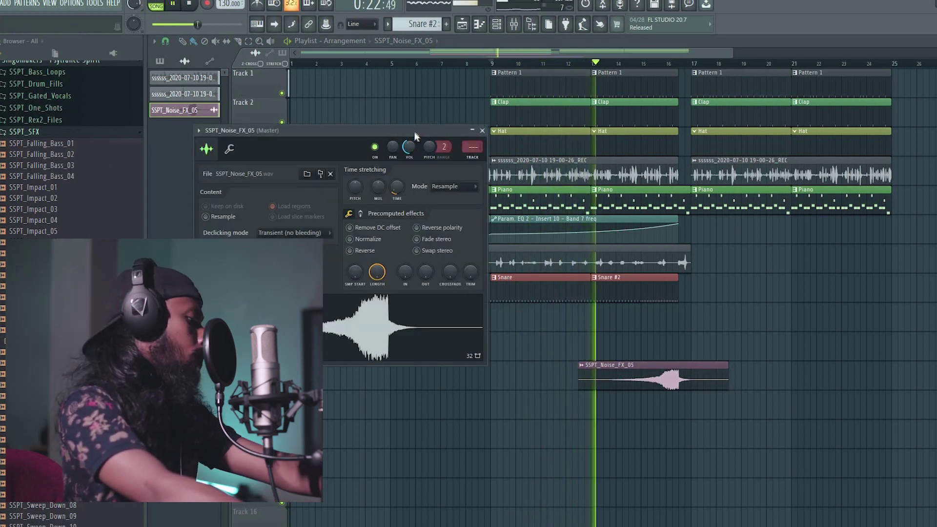
{"action": "key", "text": "ctrl+l"}
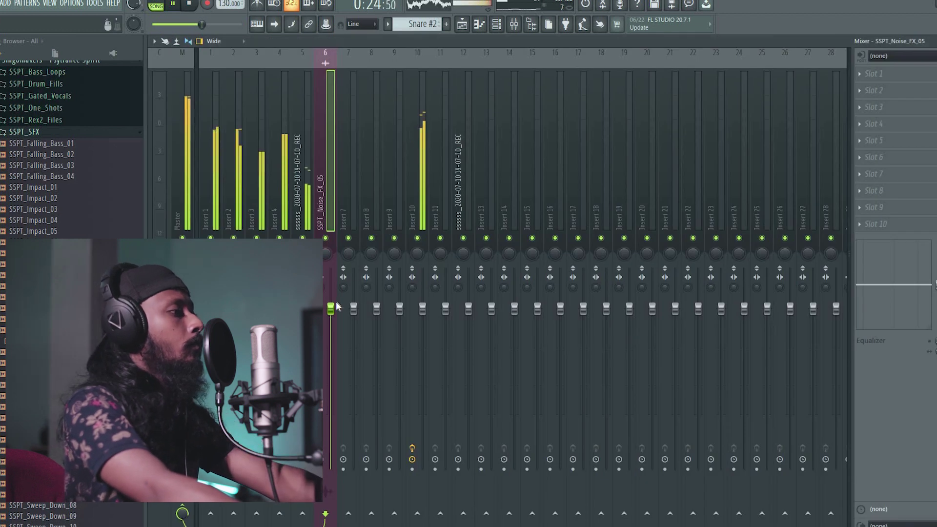
{"action": "left_click_drag", "start_coordinate": [330, 308], "coordinate": [330, 353]}
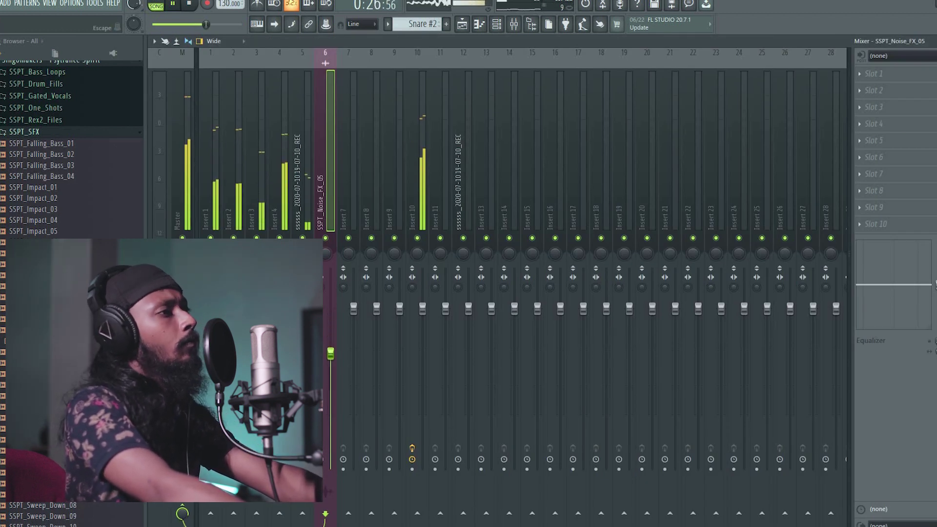
{"action": "key", "text": "Escape"}
{"action": "key", "text": "Escape"}
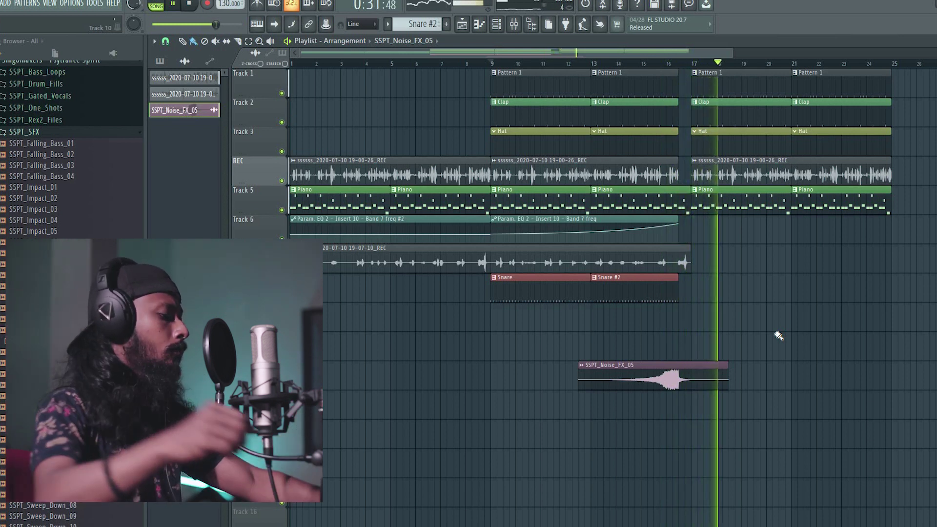
{"action": "key", "text": "space"}
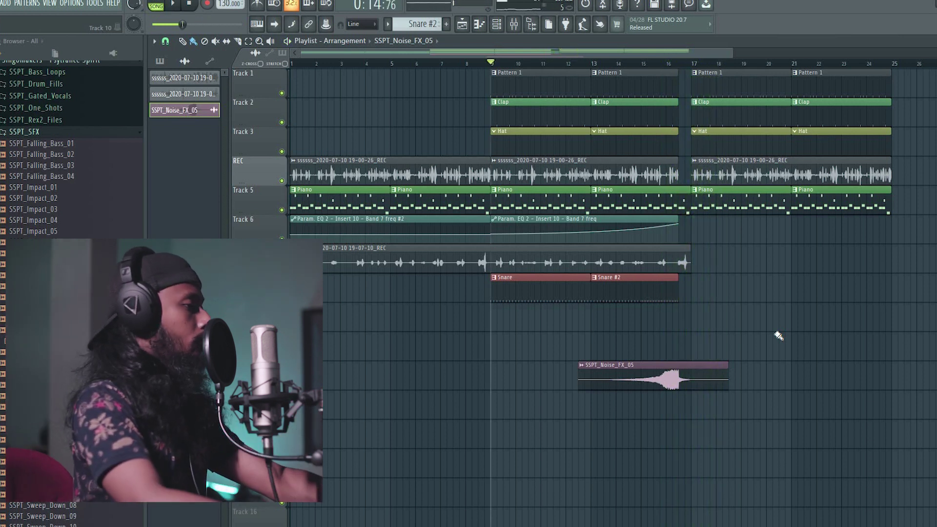
- Create an Arp pattern and place its clip on Track 9 from bar 17 to bar 25
{"action": "left_click", "coordinate": [447, 24]}
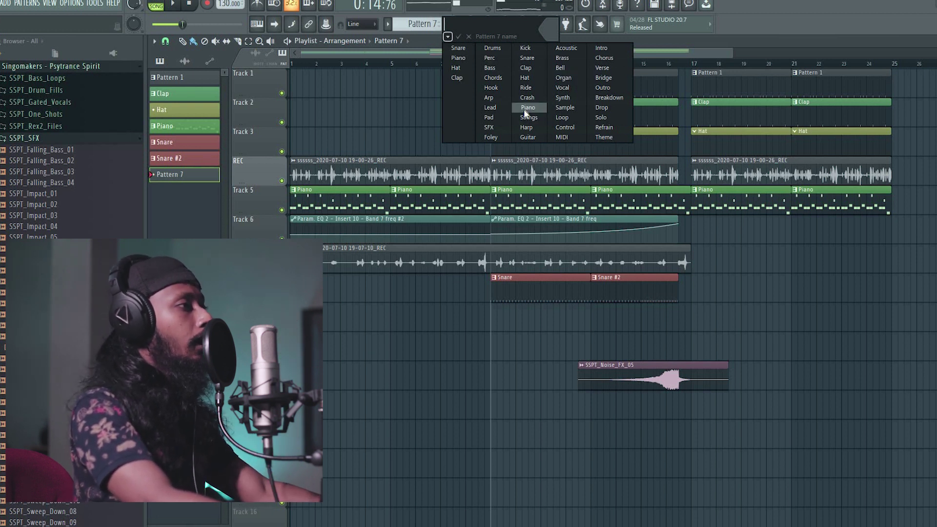
{"action": "left_click", "coordinate": [487, 97]}
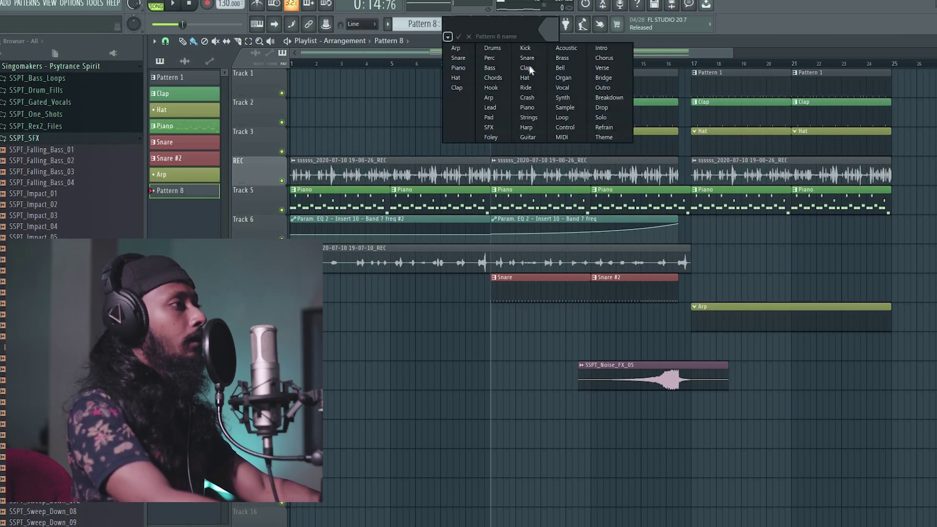
- Create a Bass pattern and place its four-bar clips on Track 10 at bars 17, 21 and 9
{"action": "left_click", "coordinate": [490, 70]}
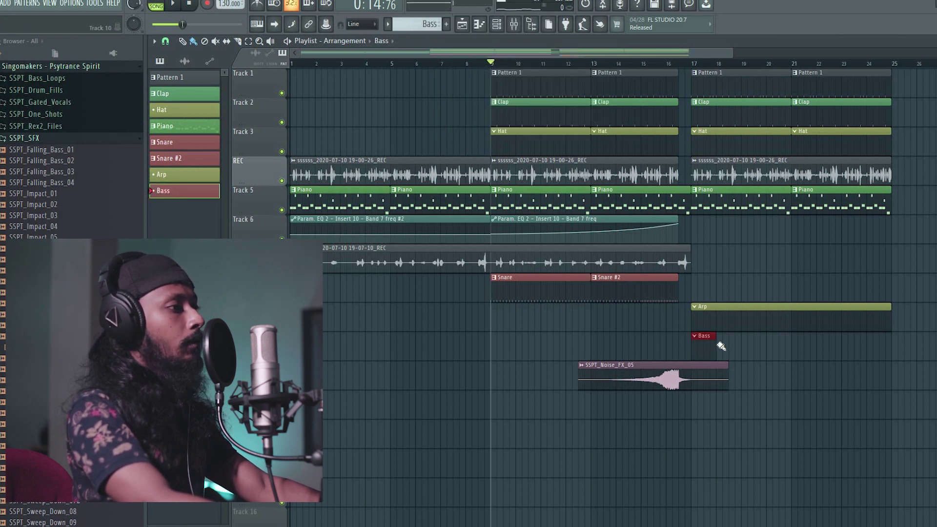
{"action": "left_click_drag", "start_coordinate": [780, 342], "coordinate": [789, 340]}
{"action": "left_click", "coordinate": [813, 348]}
{"action": "left_click_drag", "start_coordinate": [670, 349], "coordinate": [518, 348]}
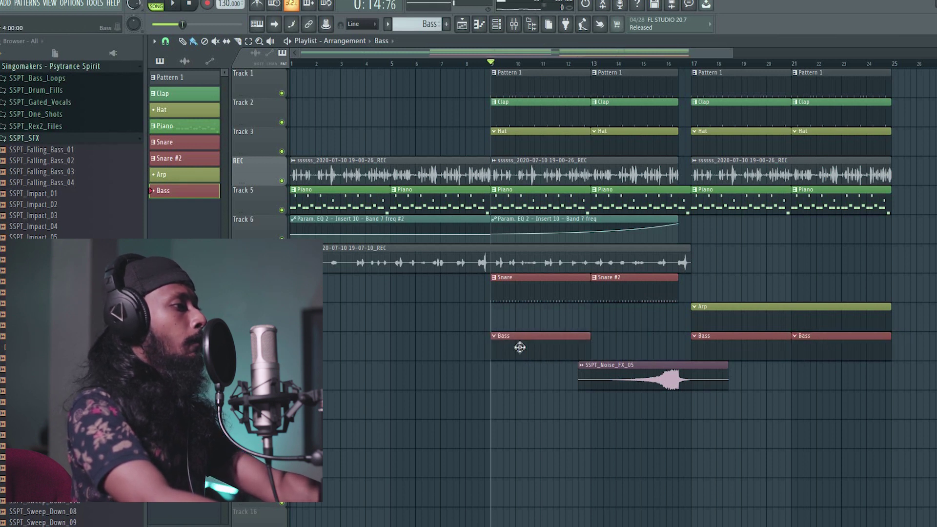
- Show all channels in the channel rack and add a second FLEX instrument for the bass
{"action": "key", "text": "F6"}
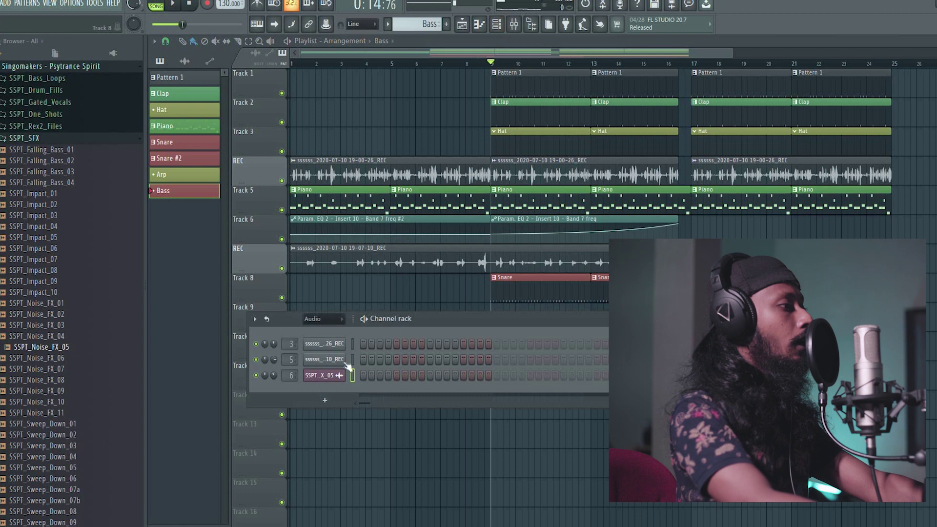
{"action": "left_click", "coordinate": [330, 329]}
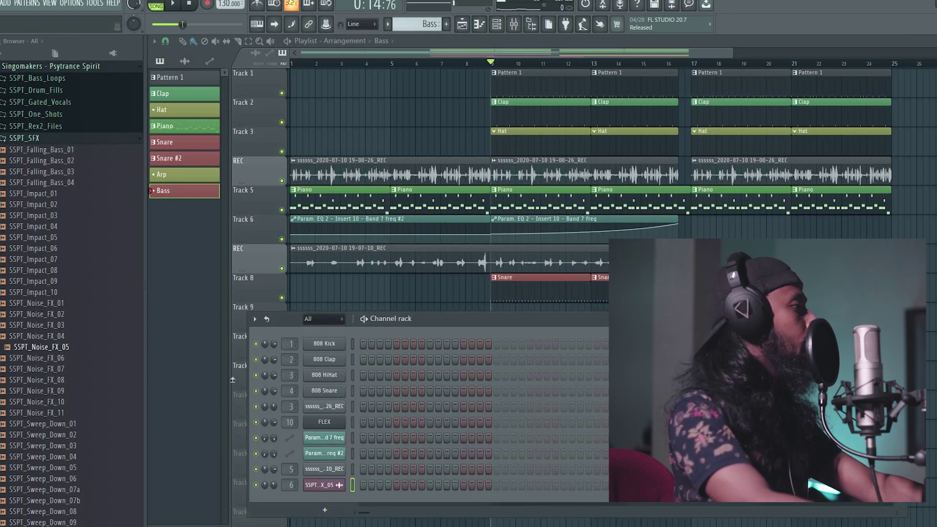
{"action": "left_click", "coordinate": [130, 58]}
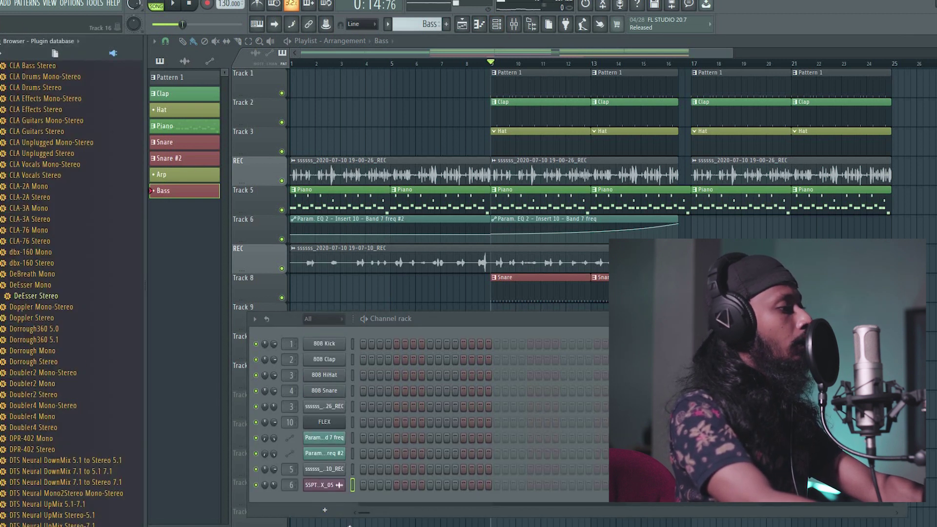
{"action": "left_click", "coordinate": [325, 511]}
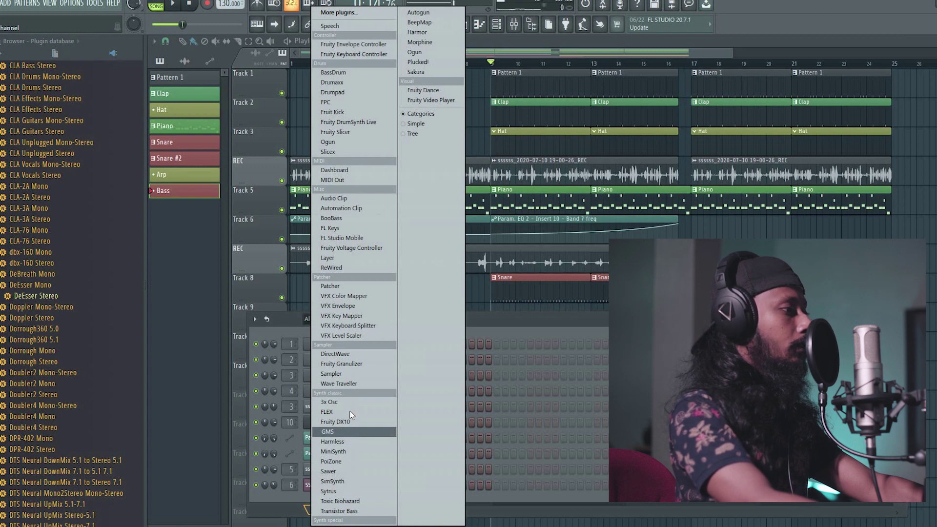
{"action": "left_click", "coordinate": [349, 411]}
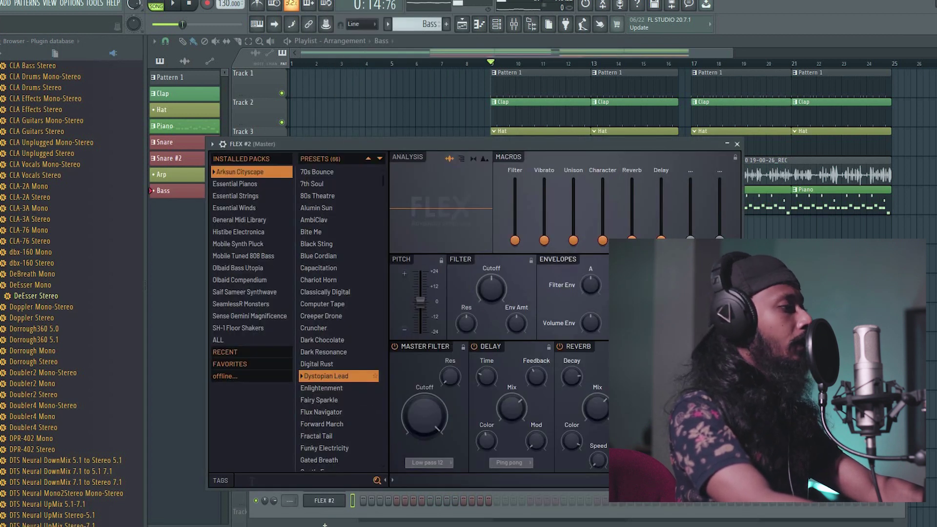
- Filter the FLEX #2 presets by "sub" and load Sub Bass from the Sense Gemini Magnificence pack
{"action": "type", "text": "su"}
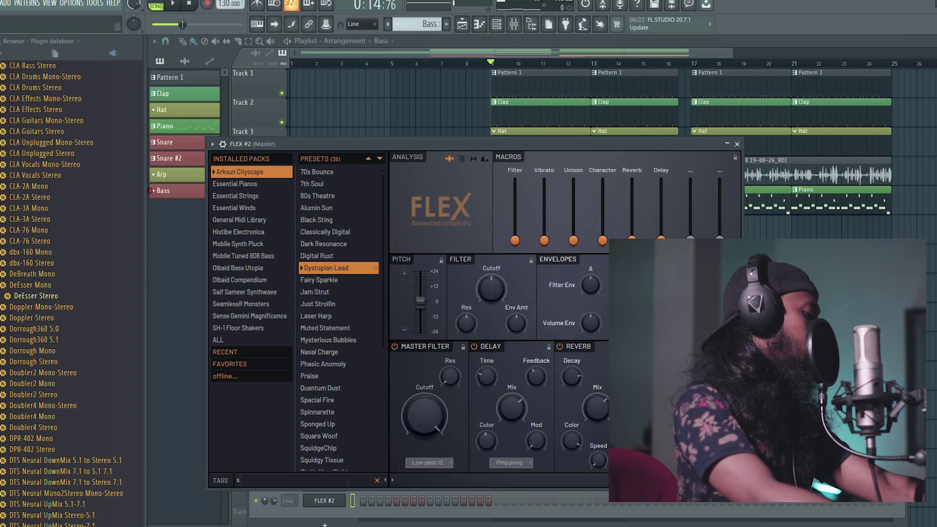
{"action": "left_click", "coordinate": [244, 317]}
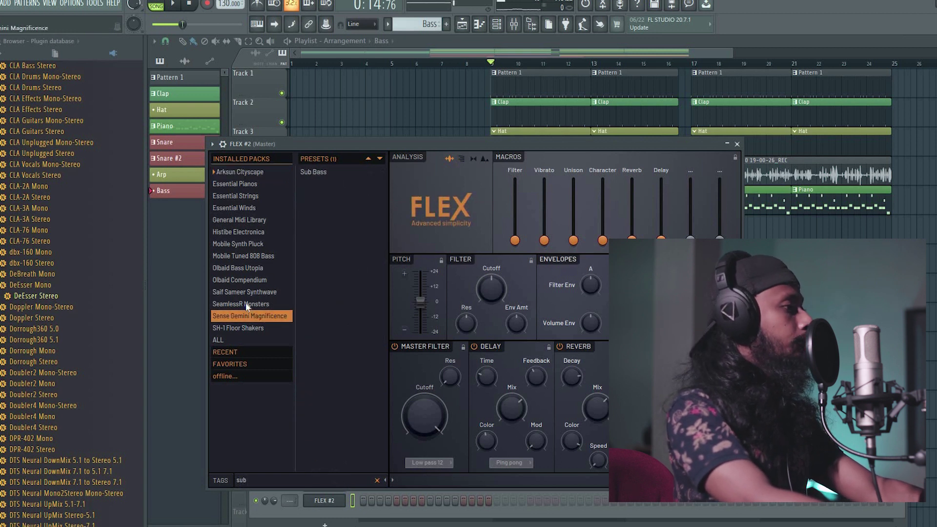
{"action": "left_click", "coordinate": [245, 304]}
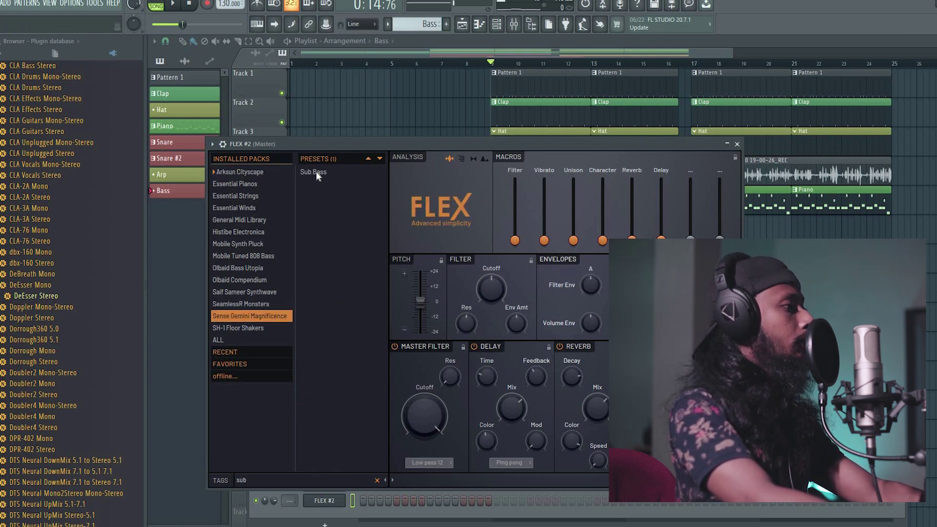
{"action": "left_click", "coordinate": [316, 172]}
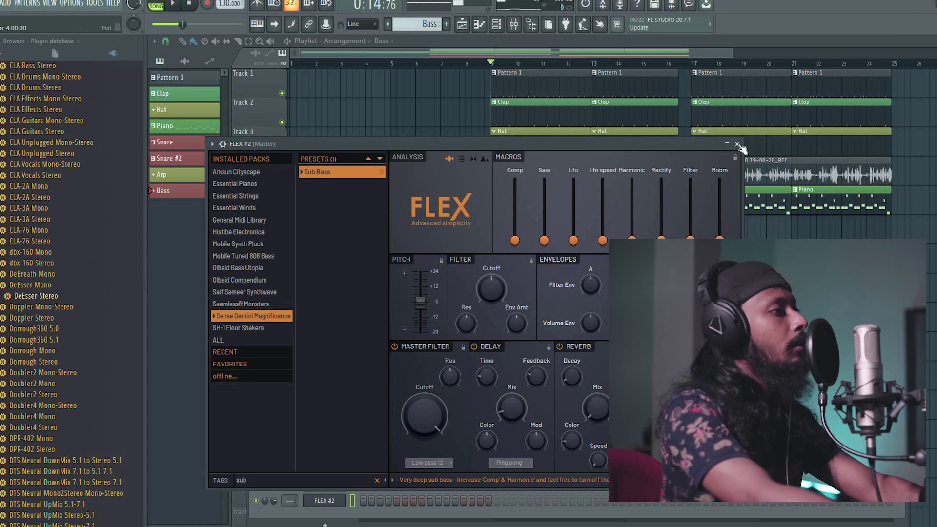
{"action": "left_click", "coordinate": [737, 145]}
- Route the FLEX #2 channel to mixer track 7 and open its empty piano roll in the Bass pattern
{"action": "left_click_drag", "start_coordinate": [533, 314], "coordinate": [529, 294]}
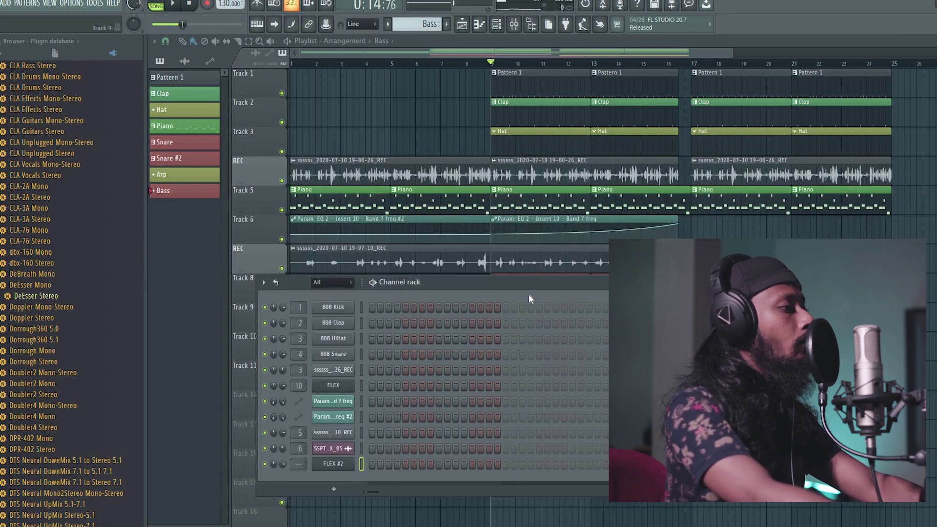
{"action": "right_click", "coordinate": [352, 381]}
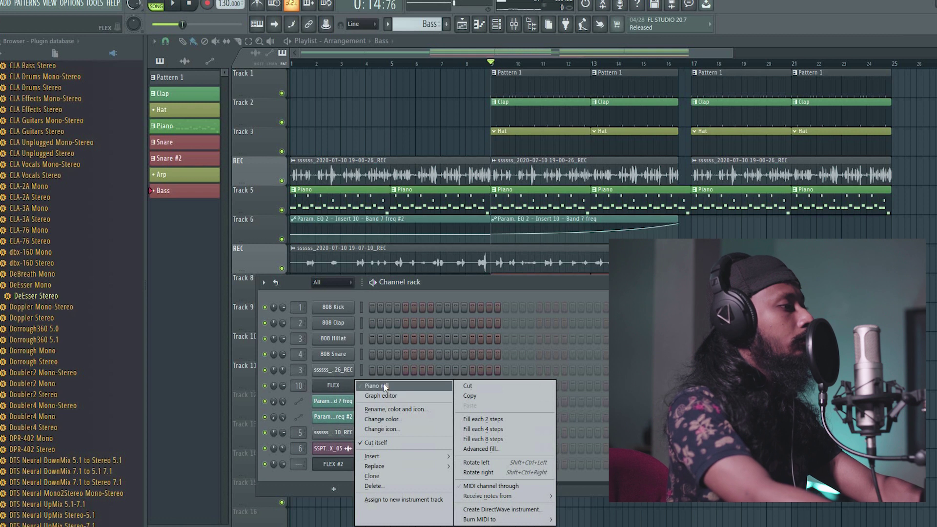
{"action": "left_click", "coordinate": [384, 386]}
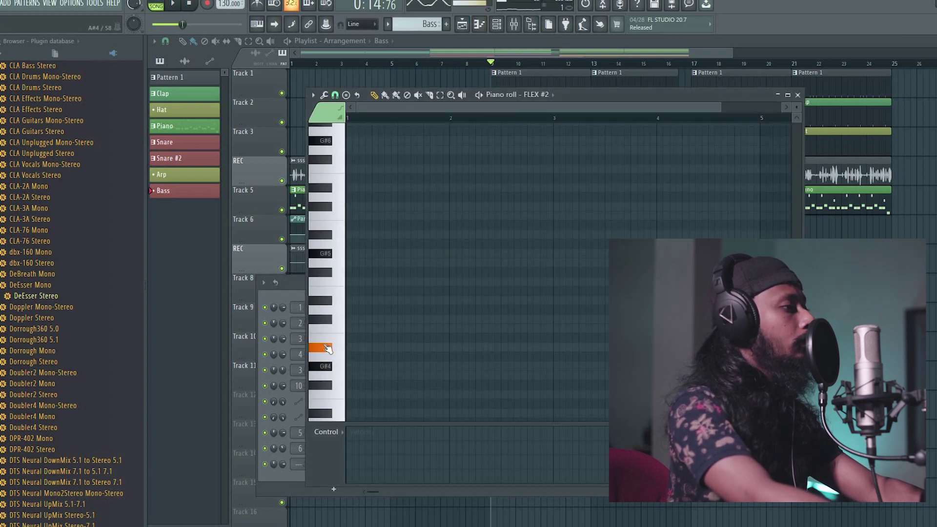
{"action": "key", "text": "F6"}
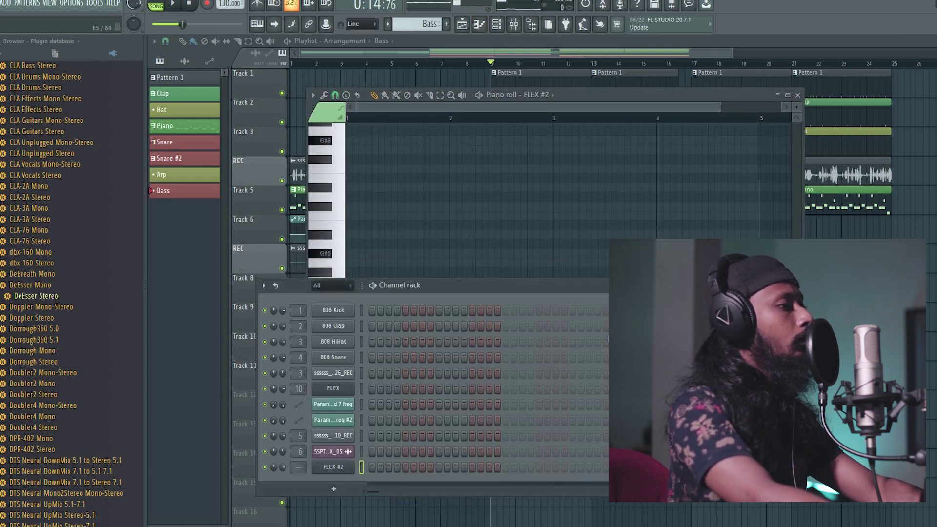
{"action": "left_click", "coordinate": [349, 469]}
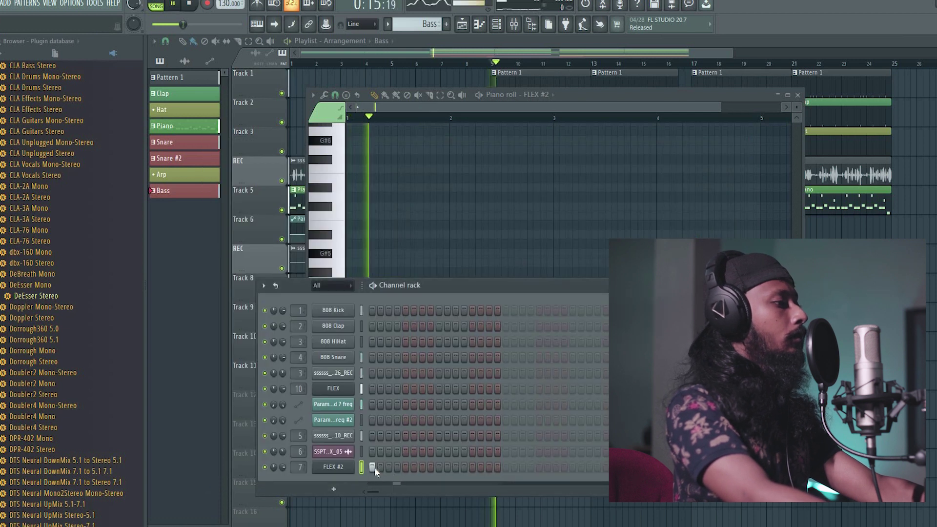
{"action": "right_click", "coordinate": [374, 468]}
{"action": "left_click", "coordinate": [399, 387]}
{"action": "right_click", "coordinate": [333, 467]}
{"action": "left_click", "coordinate": [381, 387]}
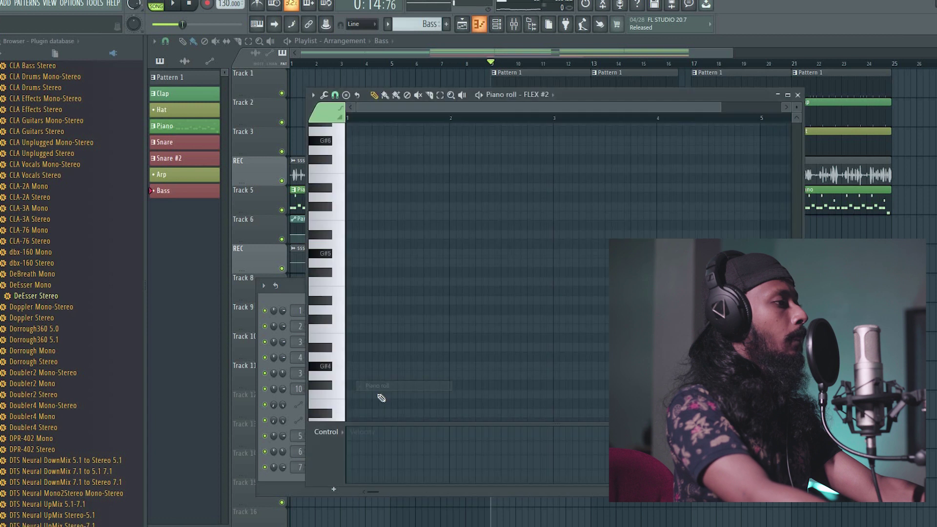
- Audition a key of the sub bass and check the Master track in the mixer
{"action": "left_click", "coordinate": [333, 372]}
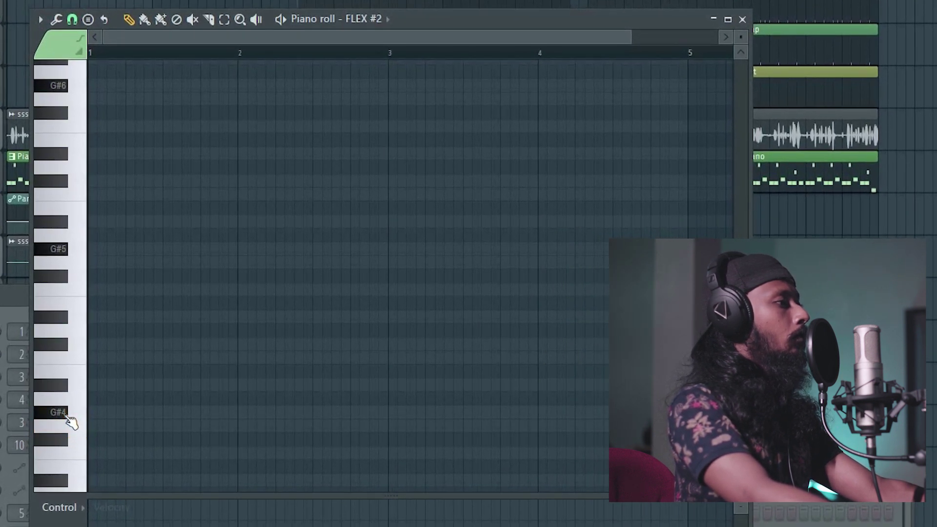
{"action": "key", "text": "F9"}
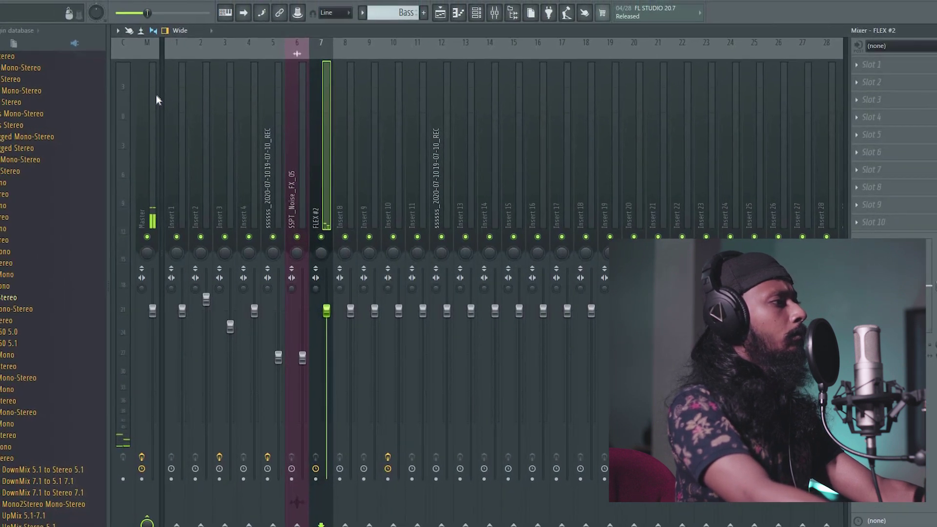
{"action": "left_click", "coordinate": [184, 102]}
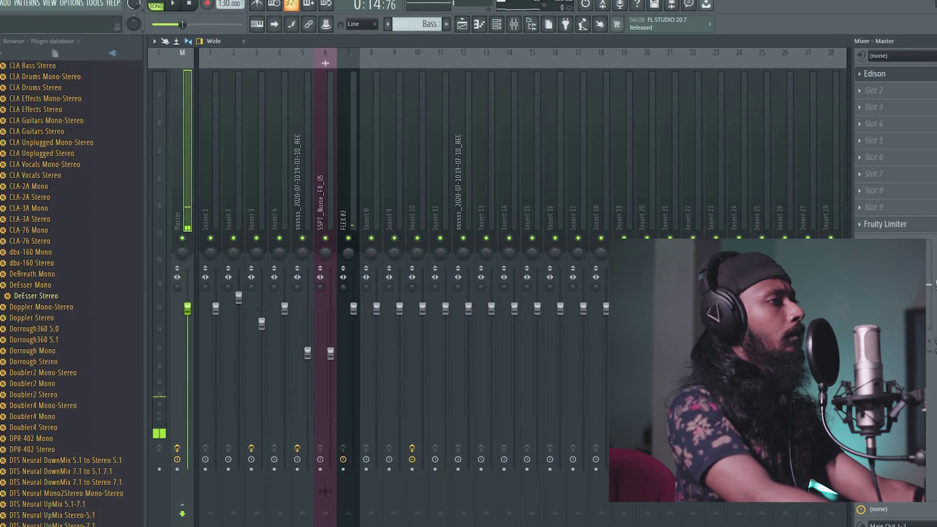
{"action": "key", "text": "F9"}
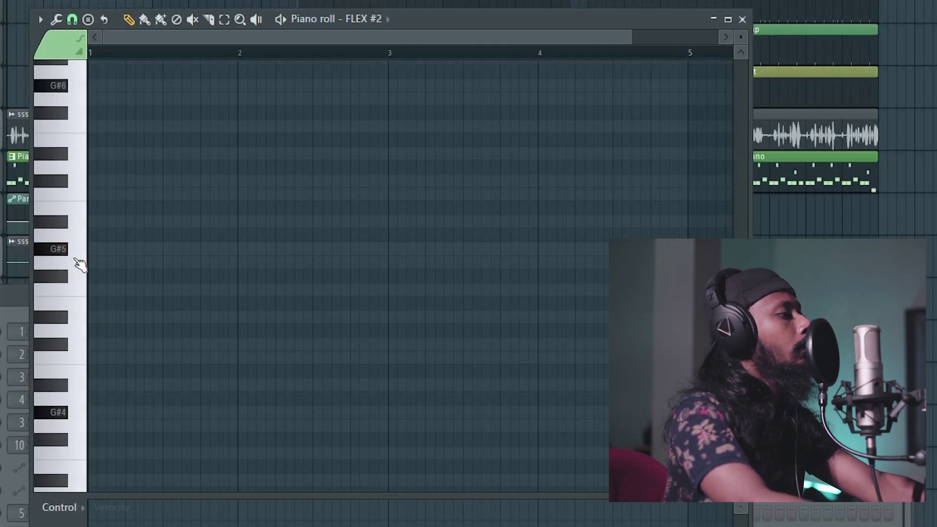
- Start the bass line in bar 1 with G#5 notes on steps 1 and 3 and a G5 note on step 6
{"action": "left_click", "coordinate": [348, 254]}
{"action": "left_click", "coordinate": [121, 249]}
{"action": "key", "text": "space"}
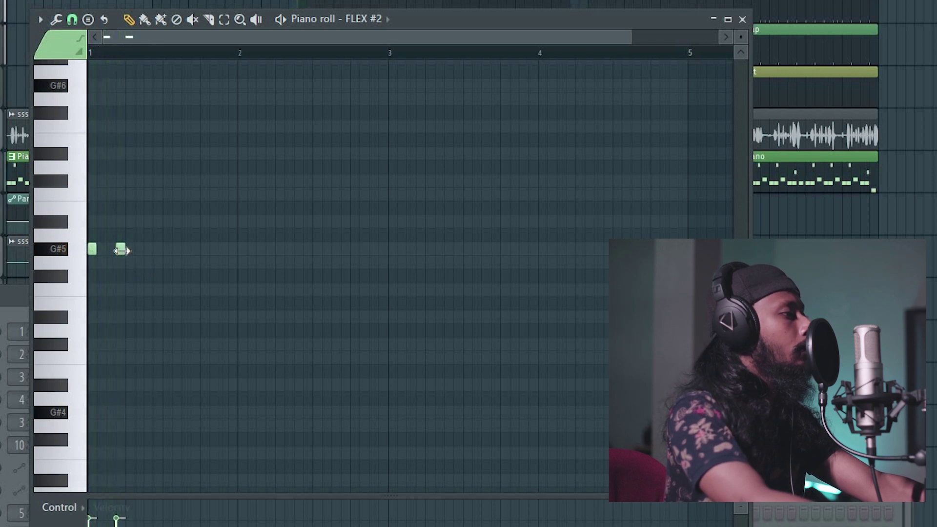
{"action": "left_click_drag", "start_coordinate": [110, 251], "coordinate": [111, 250]}
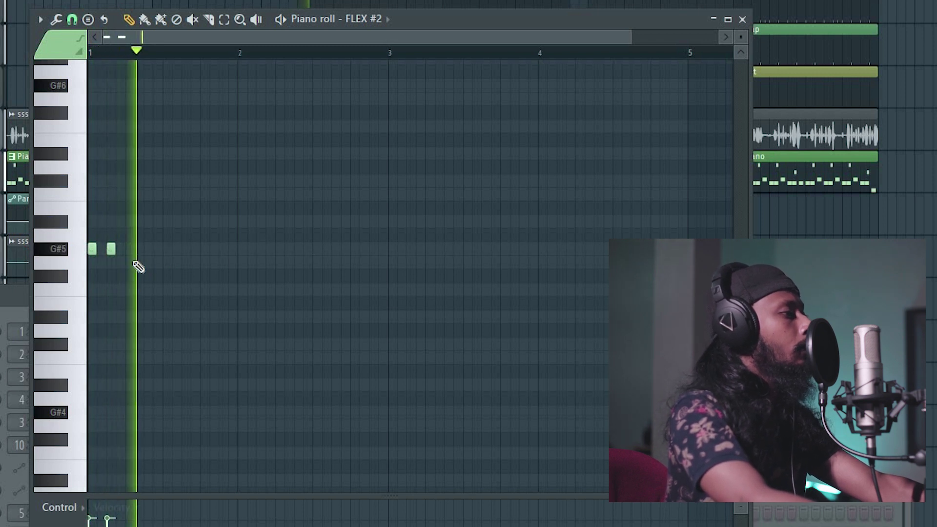
{"action": "left_click", "coordinate": [139, 262]}
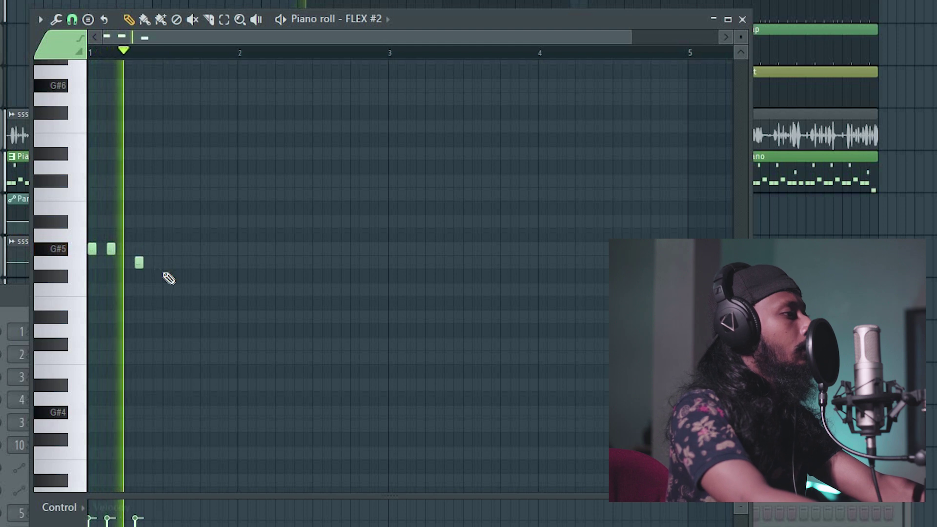
- Complete the first bar with G#5 on step 9, G5 on step 11 and G#5 on step 14
{"action": "left_click", "coordinate": [168, 249]}
{"action": "left_click", "coordinate": [185, 262]}
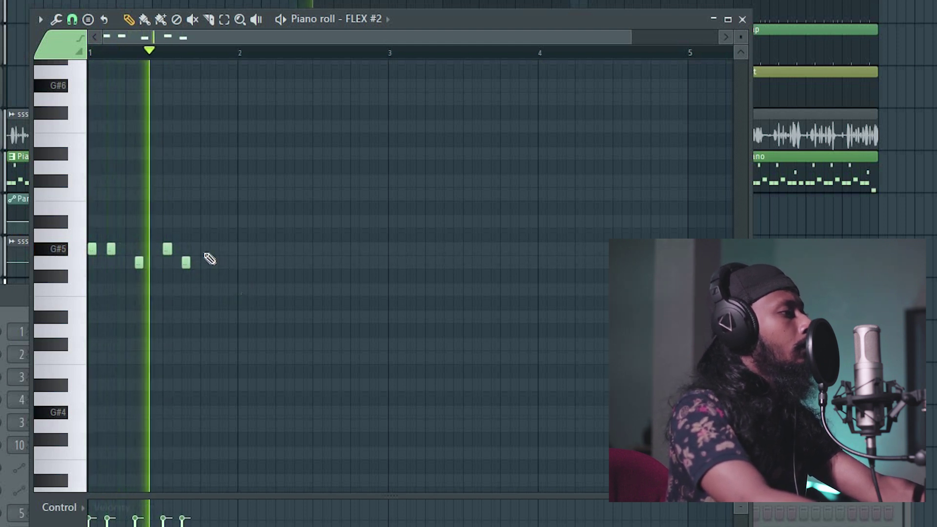
{"action": "double_click", "coordinate": [204, 248]}
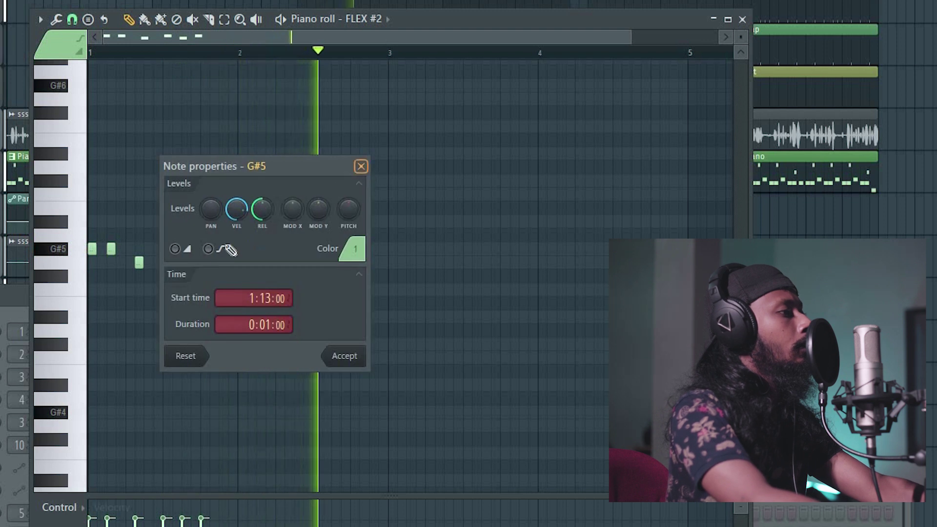
{"action": "left_click", "coordinate": [361, 166]}
{"action": "left_click_drag", "start_coordinate": [205, 251], "coordinate": [213, 249]}
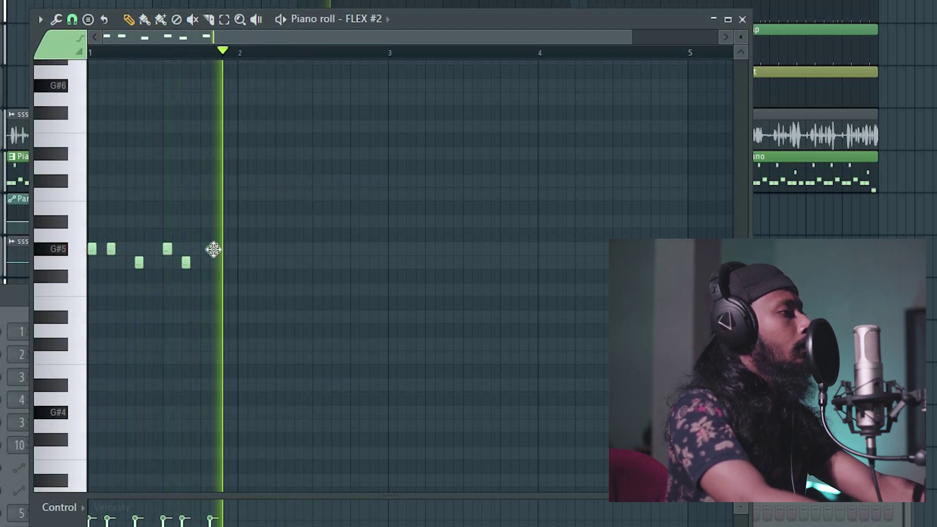
- Duplicate the one-bar bass phrase until it fills bars 1 to 4 of the pattern
{"action": "left_click_drag", "start_coordinate": [268, 318], "coordinate": [89, 164]}
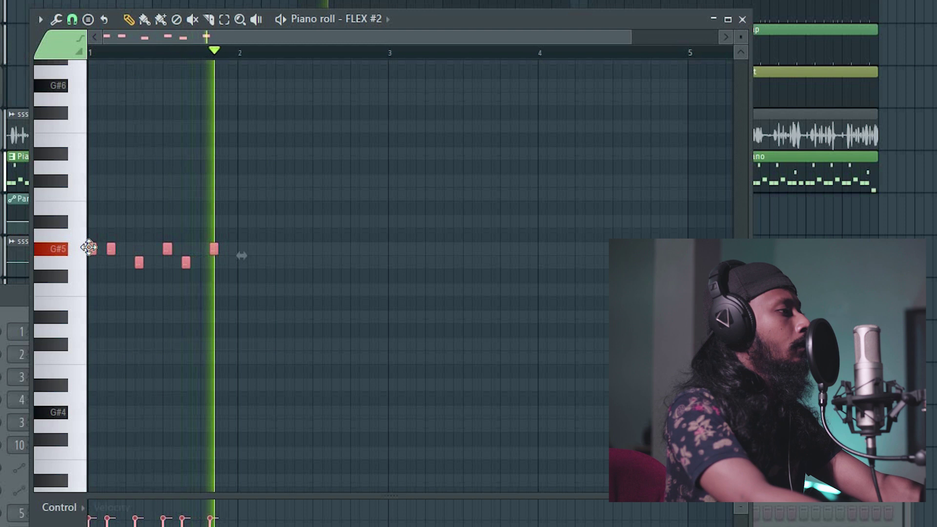
{"action": "key", "text": "ctrl+b"}
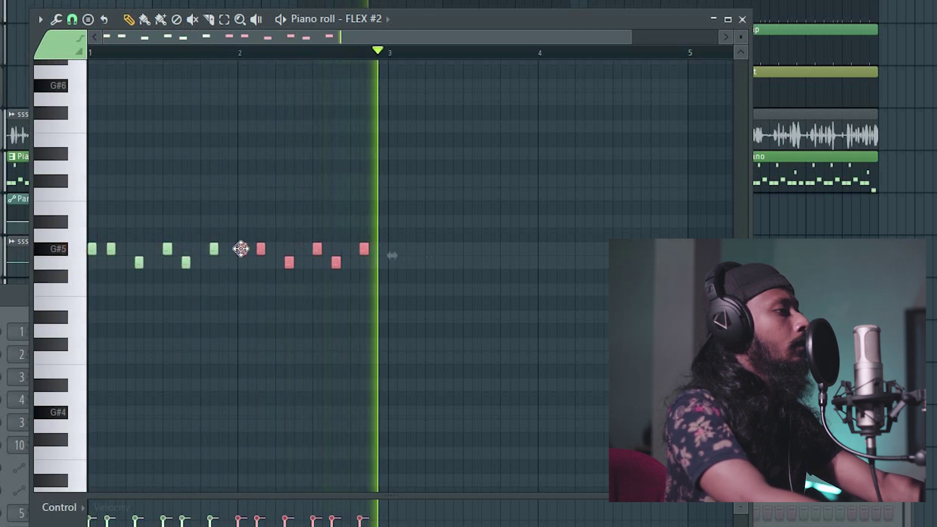
{"action": "key", "text": "ctrl+a"}
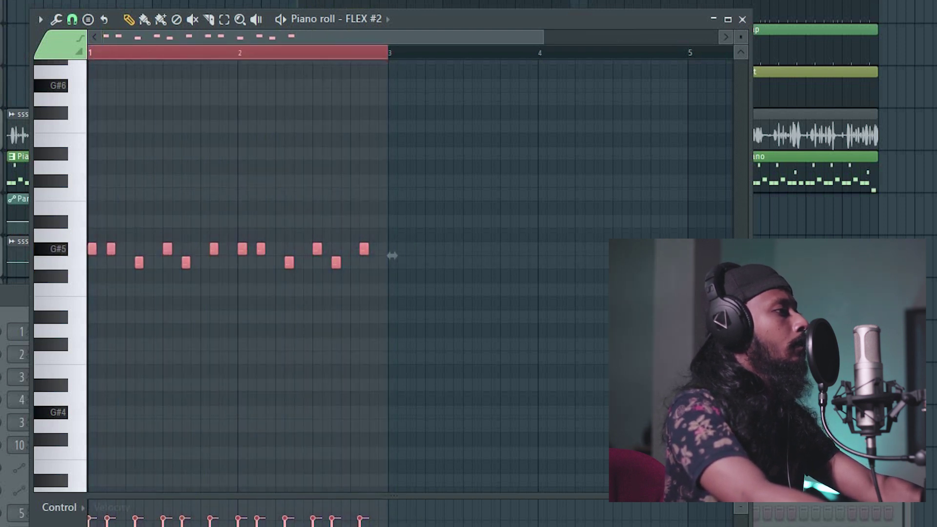
{"action": "key", "text": "ctrl+b"}
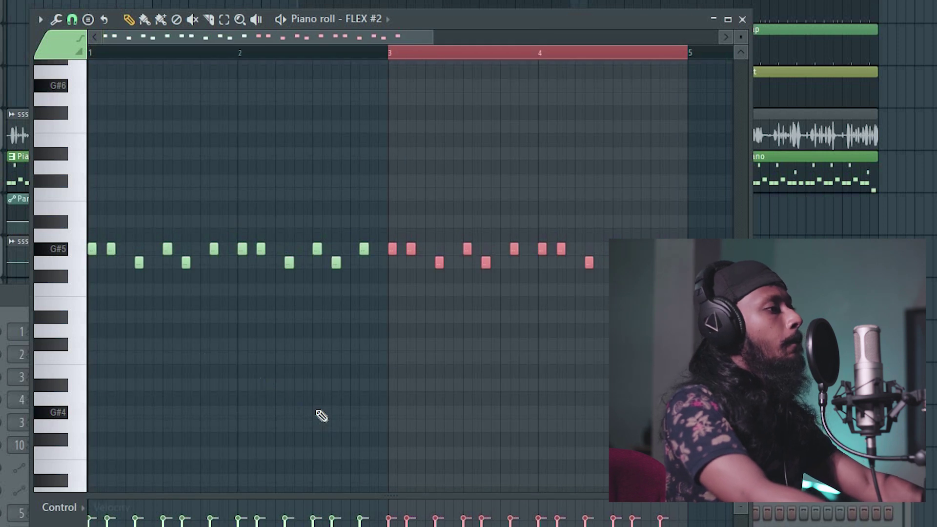
{"action": "key", "text": "ctrl+d"}
- Play the bass line and transpose all its notes down two octaves
{"action": "key", "text": "space"}
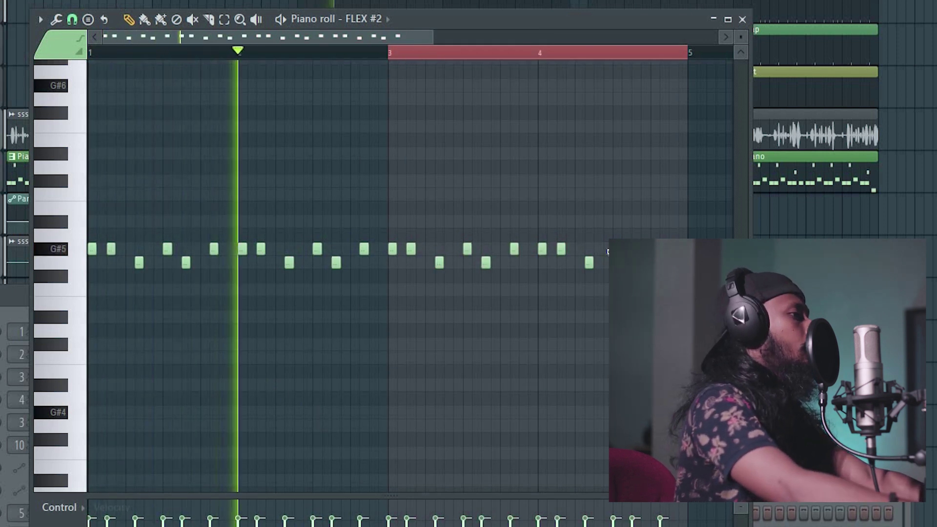
{"action": "key", "text": "ctrl+Down"}
{"action": "key", "text": "ctrl+Down"}
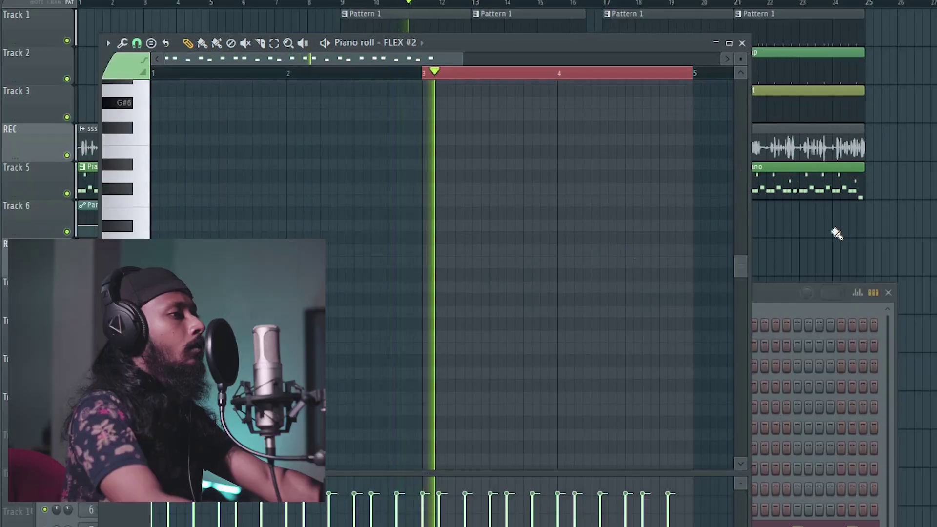
- Close the piano roll and delete the Bass clip at bar 9 on Track 10
{"action": "key", "text": "F7"}
{"action": "left_click_drag", "start_coordinate": [536, 377], "coordinate": [548, 380]}
{"action": "right_click", "coordinate": [542, 375]}
{"action": "right_click", "coordinate": [461, 371]}
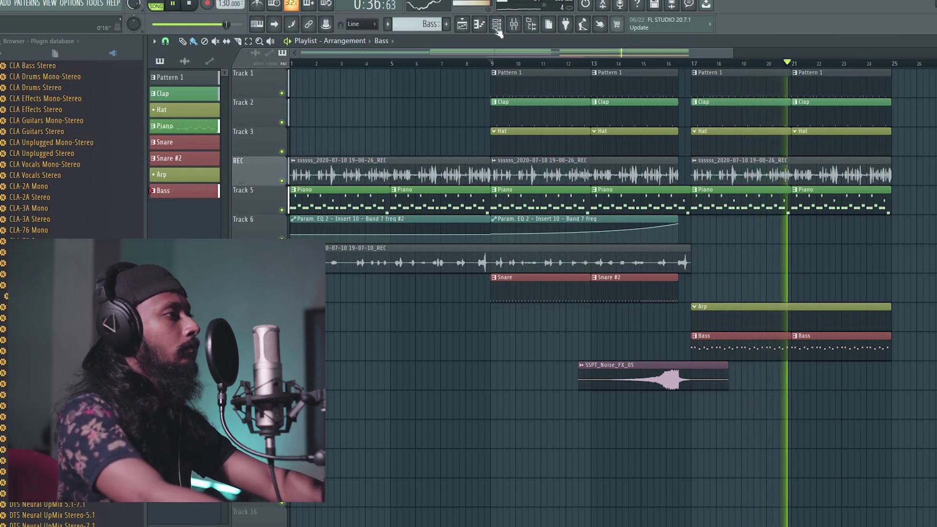
- Lower the mixer levels of FLEX #2, Insert 10 and Insert 3 during playback
{"action": "key", "text": "F6"}
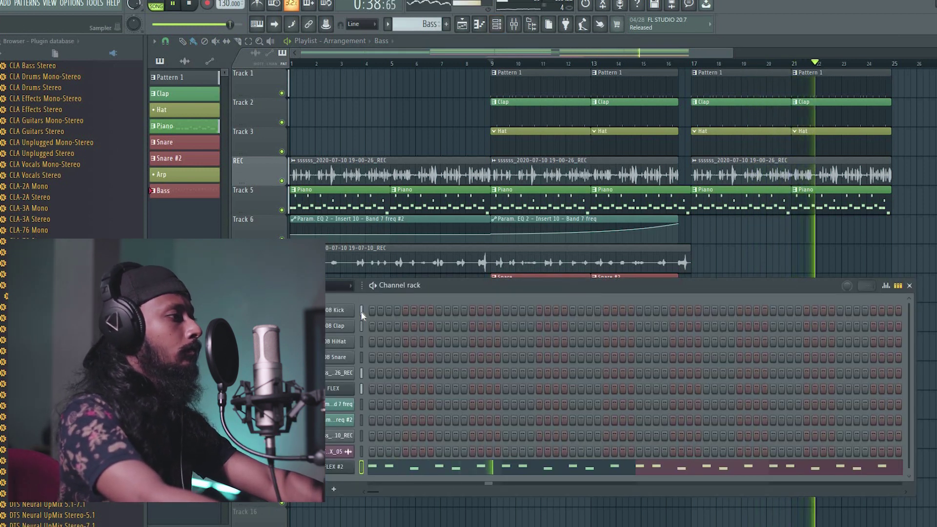
{"action": "key", "text": "F9"}
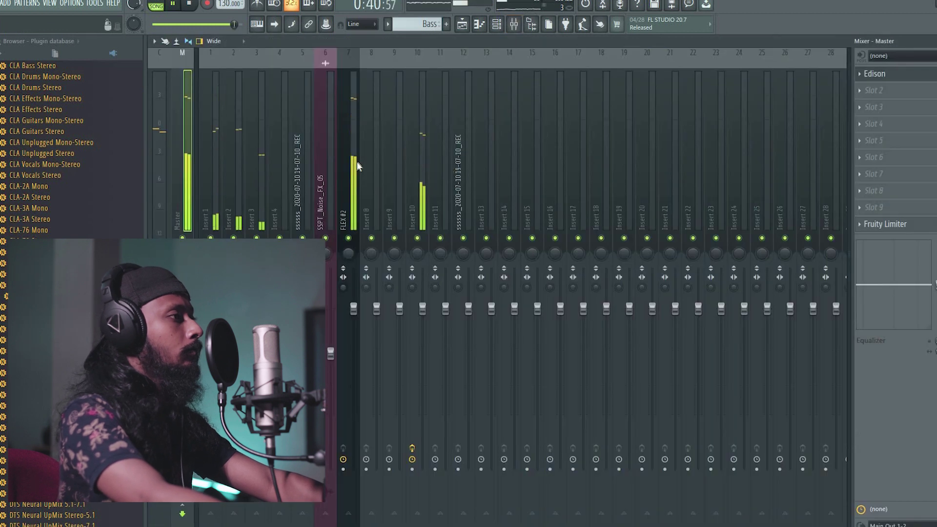
{"action": "left_click_drag", "start_coordinate": [354, 308], "coordinate": [353, 381]}
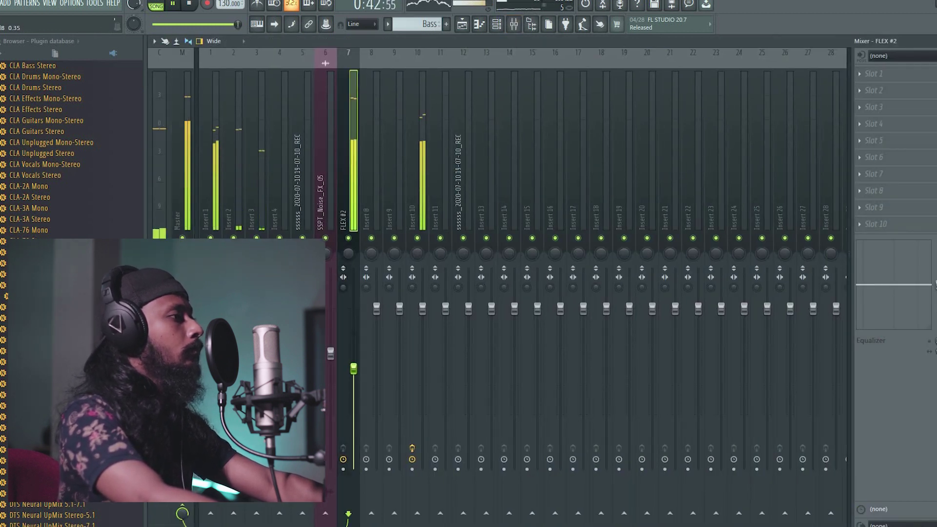
{"action": "left_click_drag", "start_coordinate": [422, 308], "coordinate": [422, 361]}
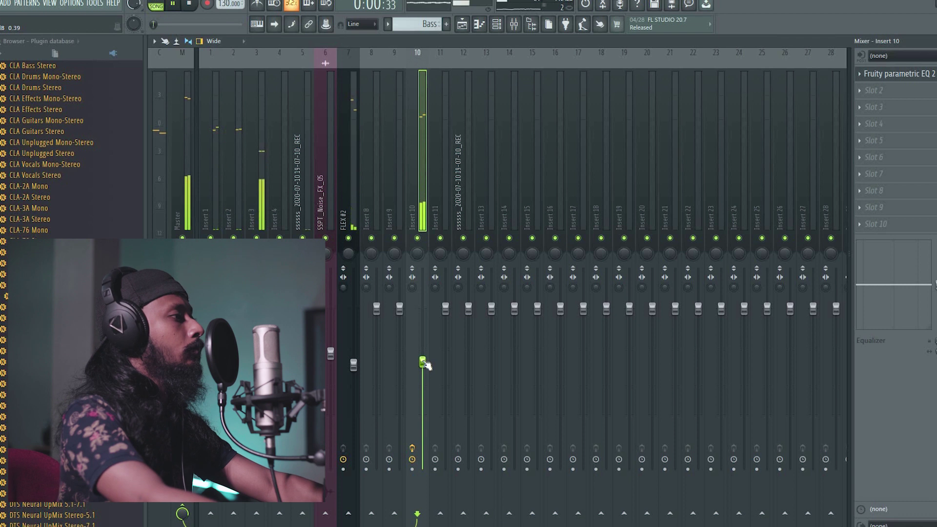
{"action": "left_click_drag", "start_coordinate": [261, 308], "coordinate": [261, 323]}
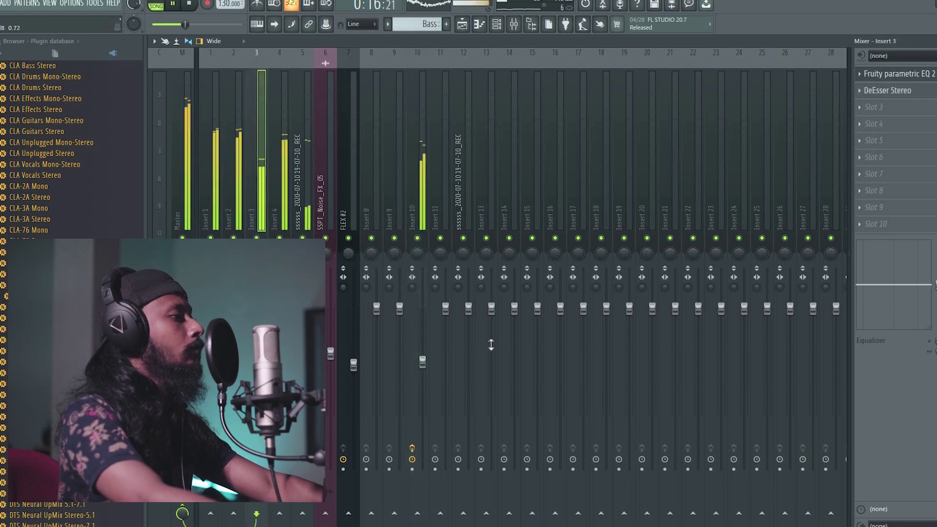
{"action": "left_click_drag", "start_coordinate": [423, 362], "coordinate": [422, 360]}
- Add Fruity Reeverb 2 to slot 2 of Insert 10, increase its room size and audition the mix
{"action": "left_click", "coordinate": [869, 93]}
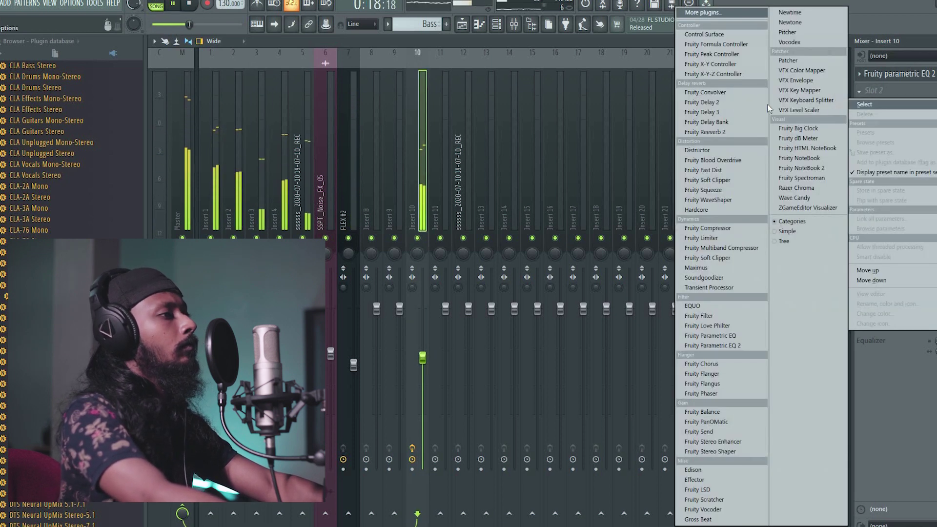
{"action": "left_click", "coordinate": [726, 122]}
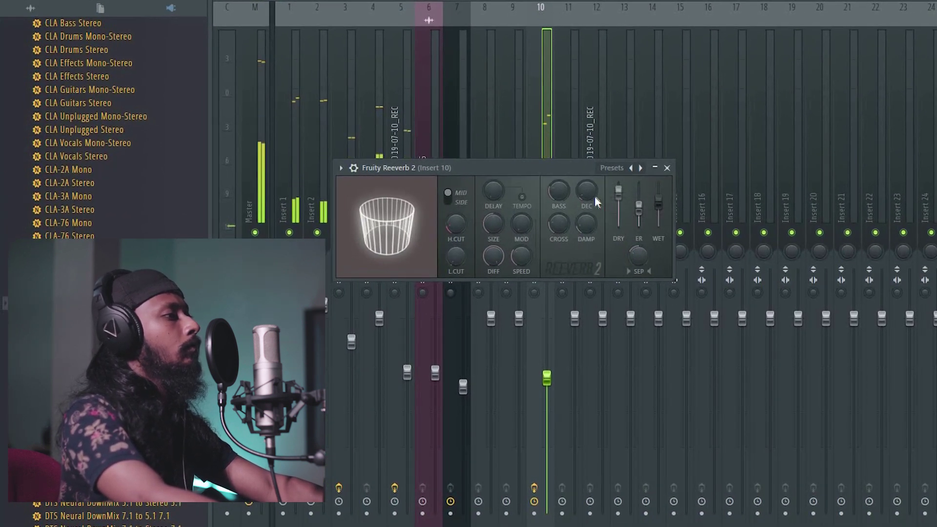
{"action": "left_click_drag", "start_coordinate": [493, 224], "coordinate": [494, 186]}
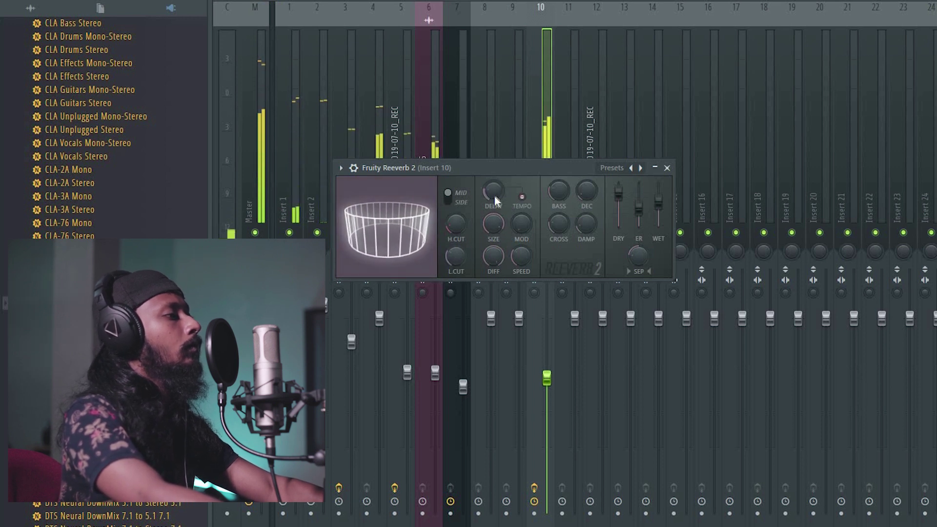
{"action": "left_click", "coordinate": [666, 168]}
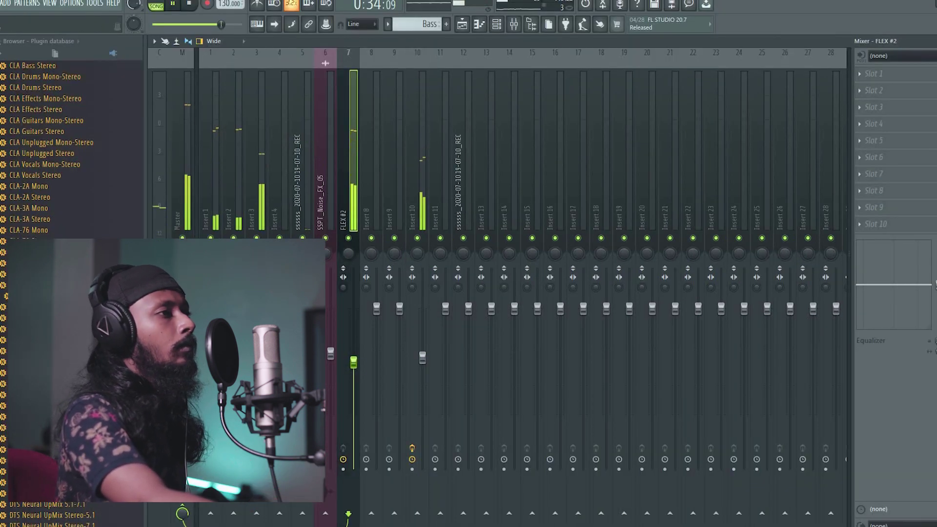
{"action": "key", "text": "Escape"}
{"action": "right_click", "coordinate": [840, 259]}
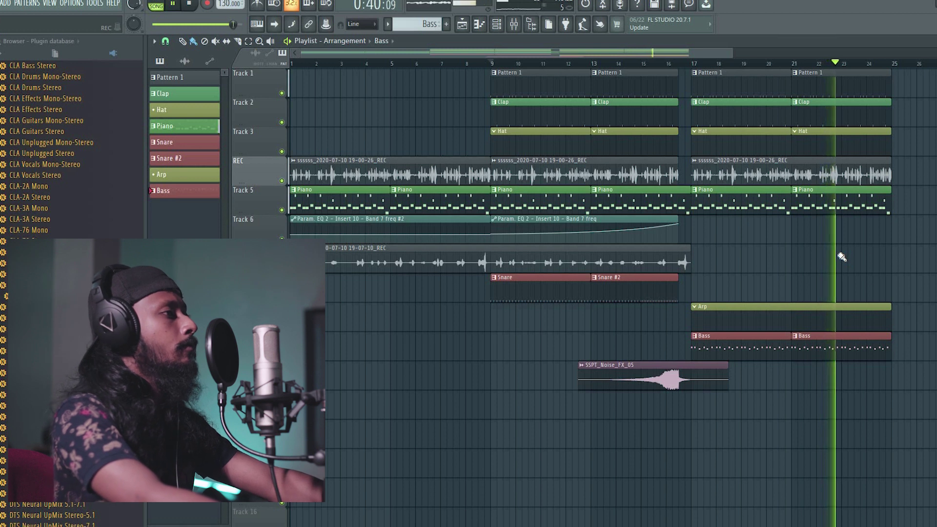
{"action": "key", "text": "space"}
- Add a second Fruity Parametric EQ 2 in slot 4 of the recording on mixer track 5 with the 20Hz + 18kHz cut preset
{"action": "left_click", "coordinate": [520, 26]}
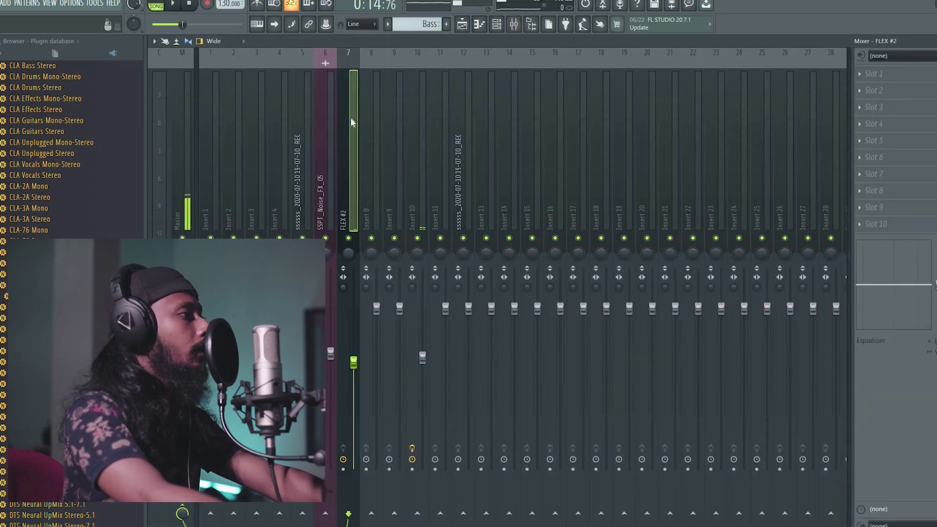
{"action": "left_click", "coordinate": [293, 109]}
{"action": "left_click", "coordinate": [886, 124]}
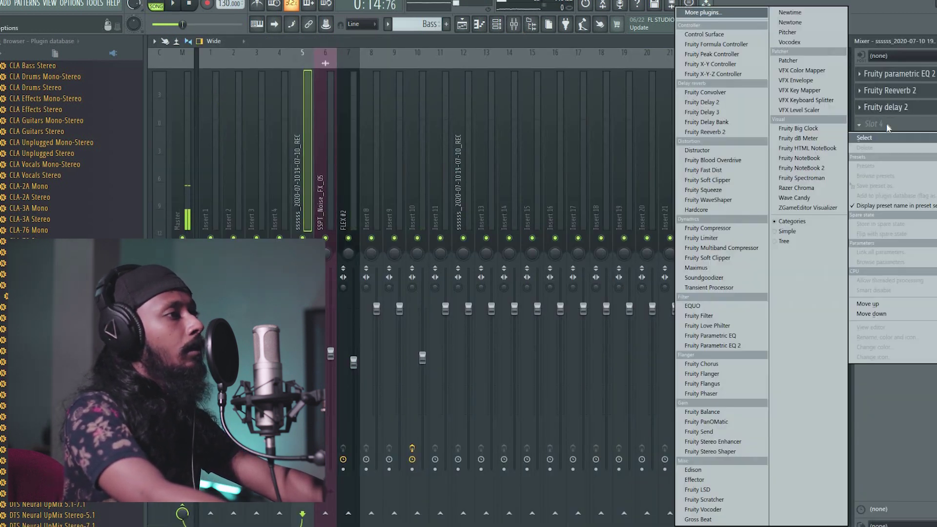
{"action": "left_click", "coordinate": [704, 345]}
{"action": "left_click", "coordinate": [544, 184]}
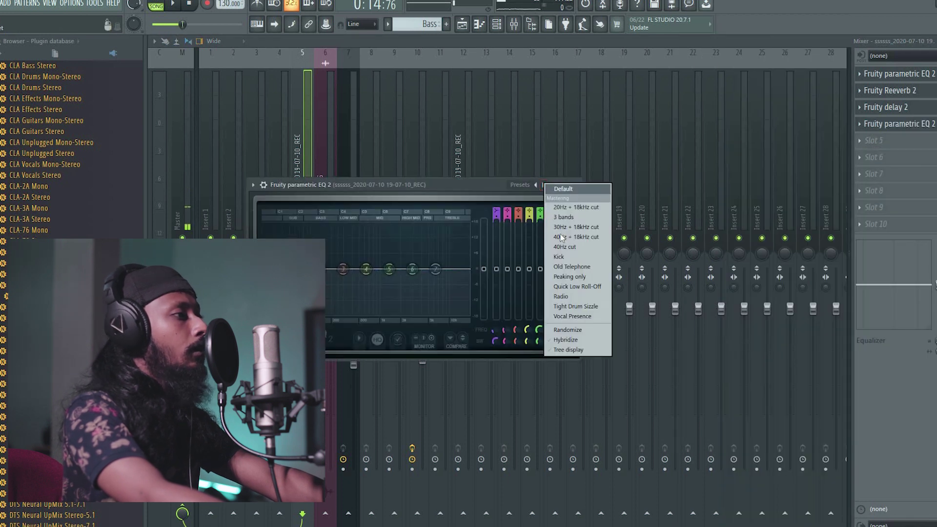
{"action": "left_click", "coordinate": [564, 206]}
- Narrow the EQ to a midrange band by raising the low-cut frequency and lowering the band 7 high-cut frequency
{"action": "left_click_drag", "start_coordinate": [268, 269], "coordinate": [353, 268]}
{"action": "left_click_drag", "start_coordinate": [472, 272], "coordinate": [362, 269]}
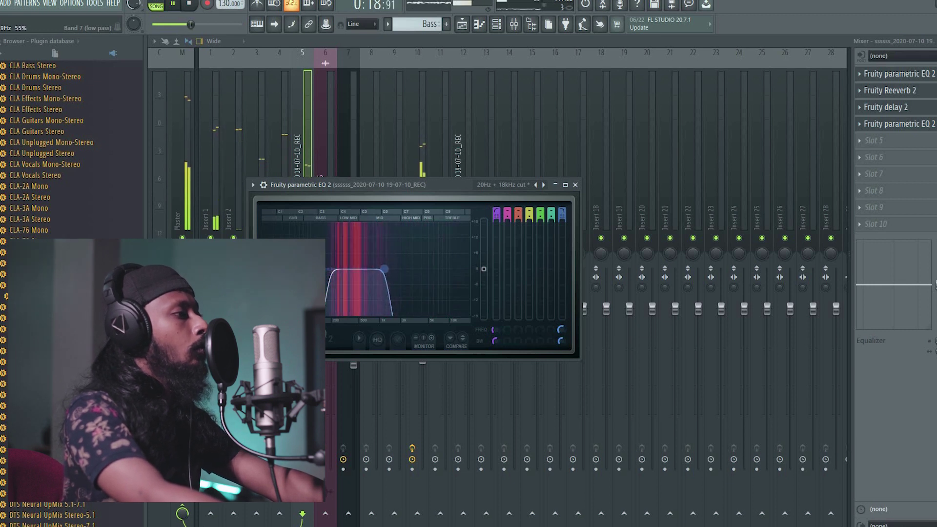
{"action": "key", "text": "space"}
- Create an automation clip for the band 7 frequency, end it just before bar 17, shape a gentle rising curve and play it
{"action": "right_click", "coordinate": [560, 330]}
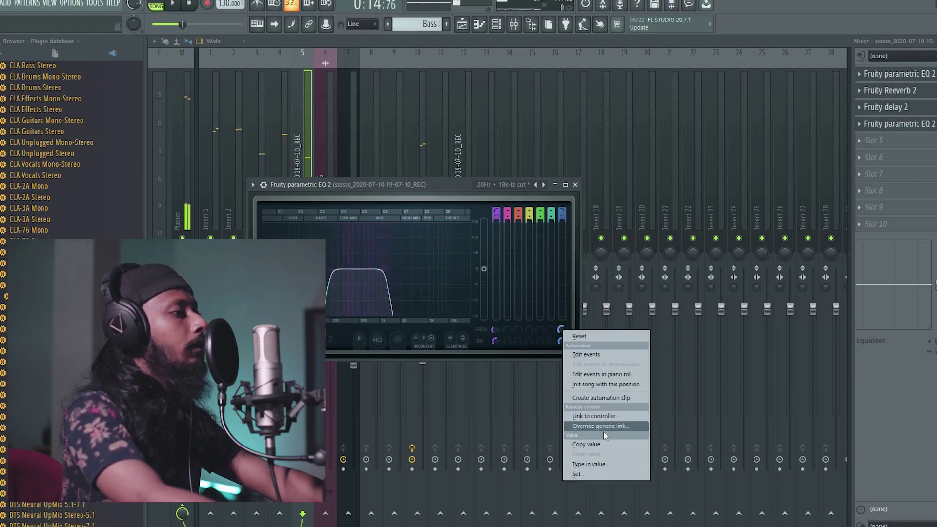
{"action": "left_click", "coordinate": [608, 398]}
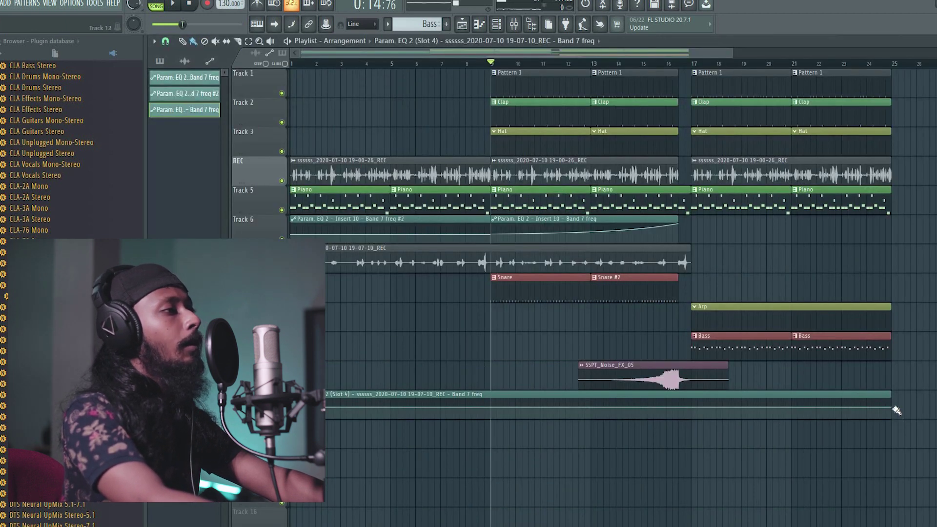
{"action": "left_click_drag", "start_coordinate": [888, 408], "coordinate": [702, 377]}
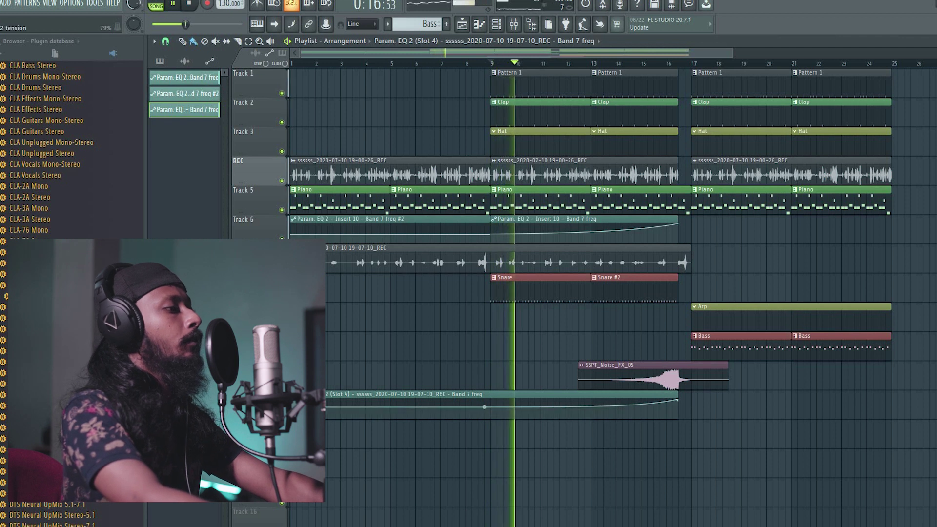
{"action": "left_click_drag", "start_coordinate": [484, 407], "coordinate": [488, 416]}
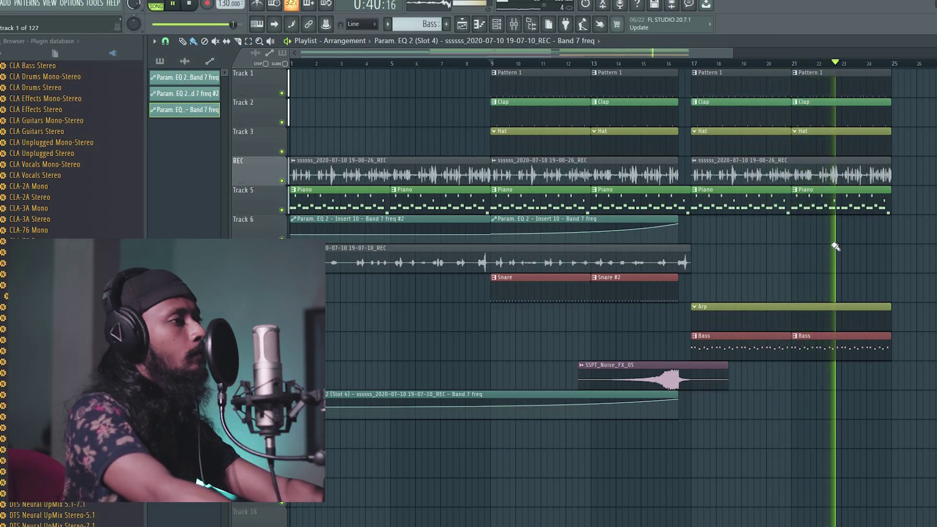
{"action": "key", "text": "space"}
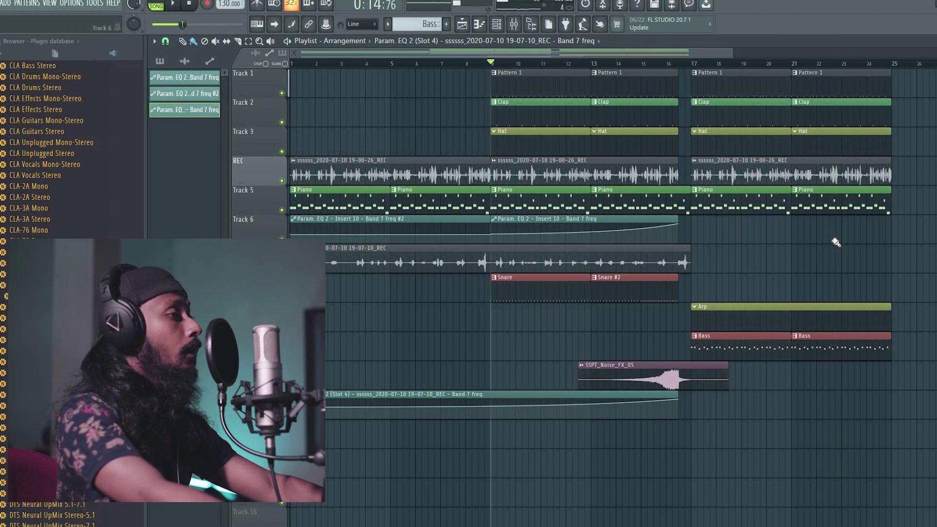
- Change the Piano pattern's FLEX sound to the Synpluck Classic preset from Mobile Synth Pluck and audition it
{"action": "left_click", "coordinate": [701, 200]}
{"action": "key", "text": "F6"}
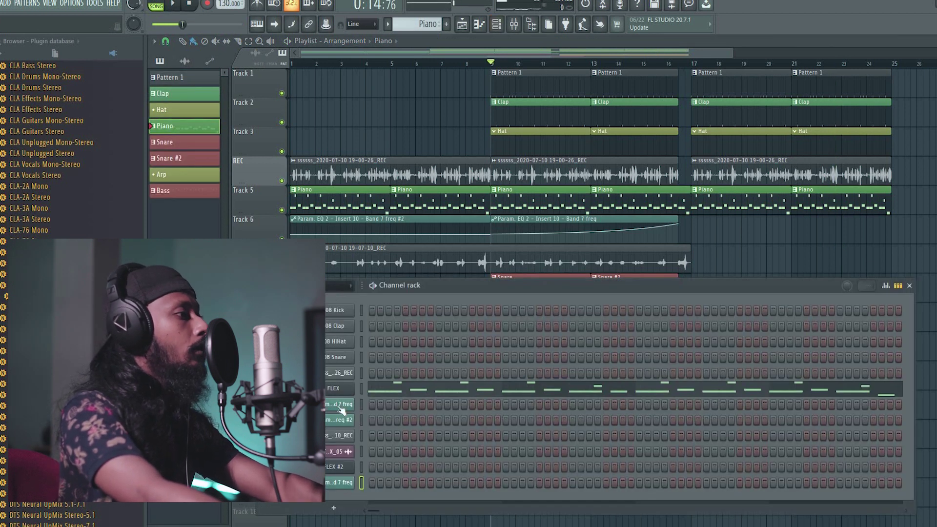
{"action": "left_click", "coordinate": [346, 391]}
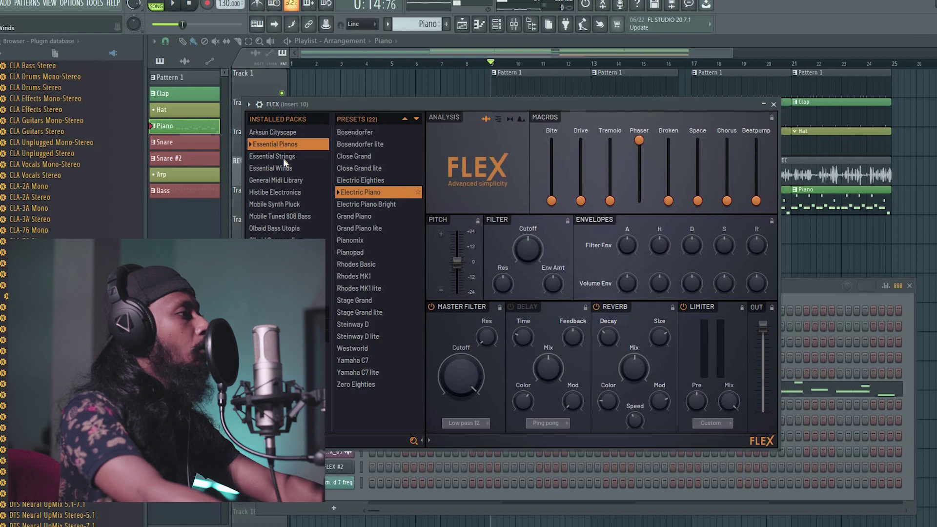
{"action": "left_click", "coordinate": [281, 203]}
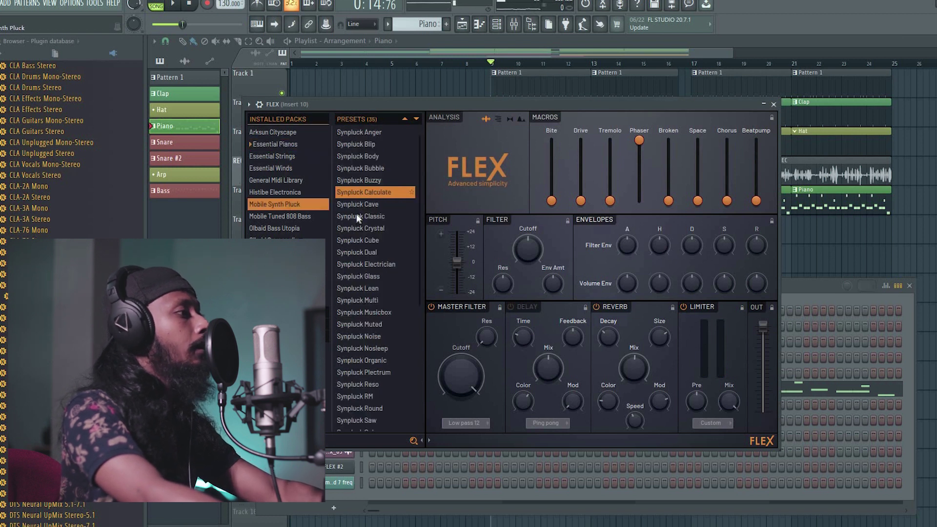
{"action": "left_click", "coordinate": [357, 216]}
{"action": "key", "text": "space"}
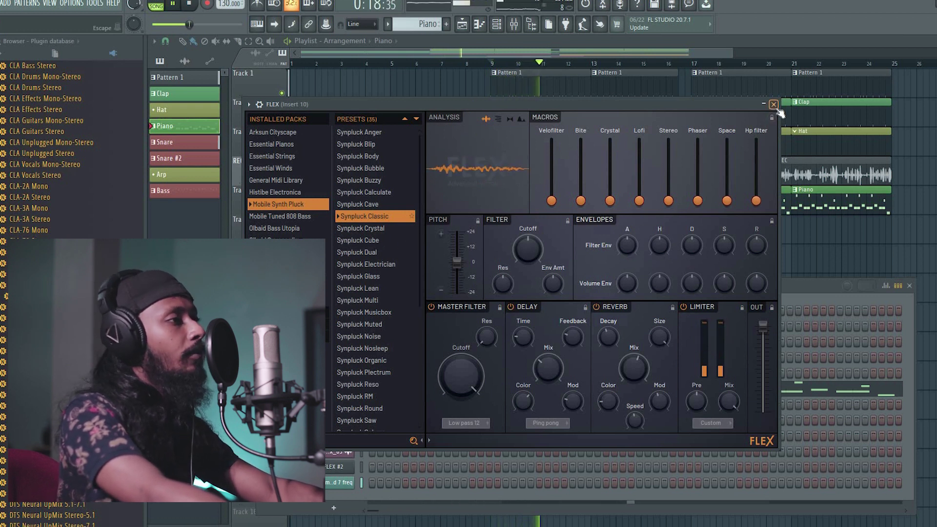
{"action": "key", "text": "Escape"}
{"action": "key", "text": "Escape"}
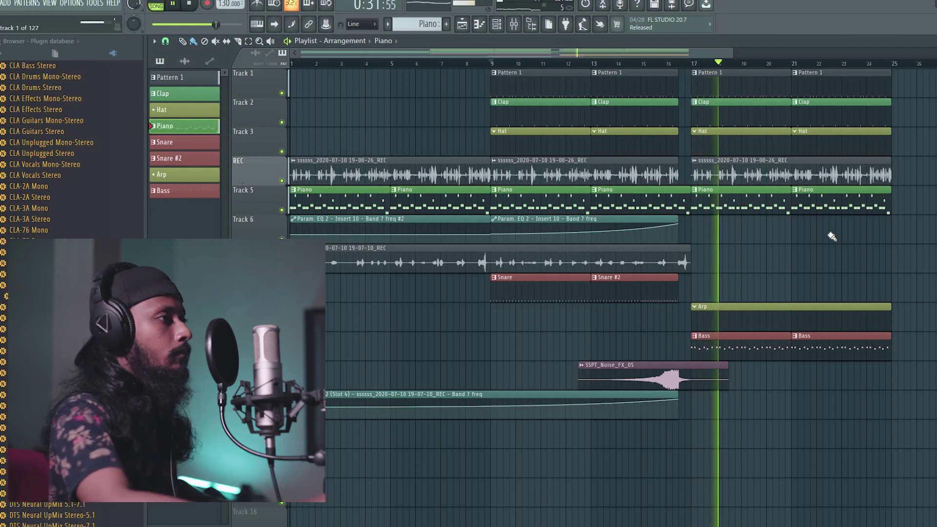
- Automate the Reeverb 2 mix level on Insert 10, holding it high until bar 17 and then dropping it sharply
{"action": "left_click", "coordinate": [515, 24]}
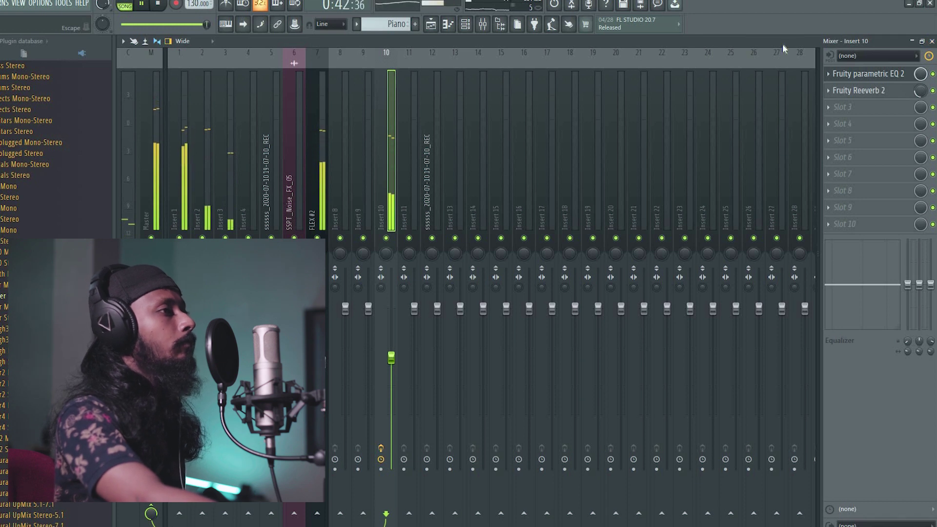
{"action": "right_click", "coordinate": [920, 93]}
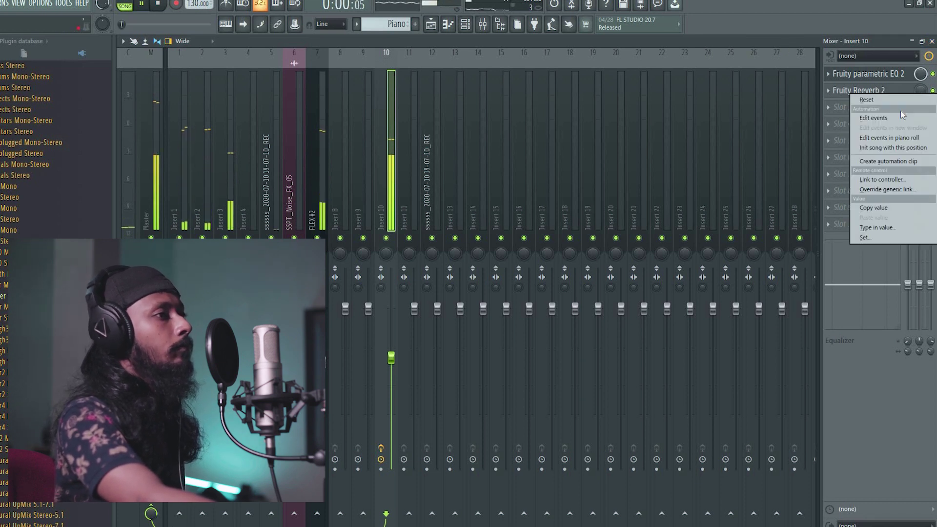
{"action": "left_click", "coordinate": [878, 162]}
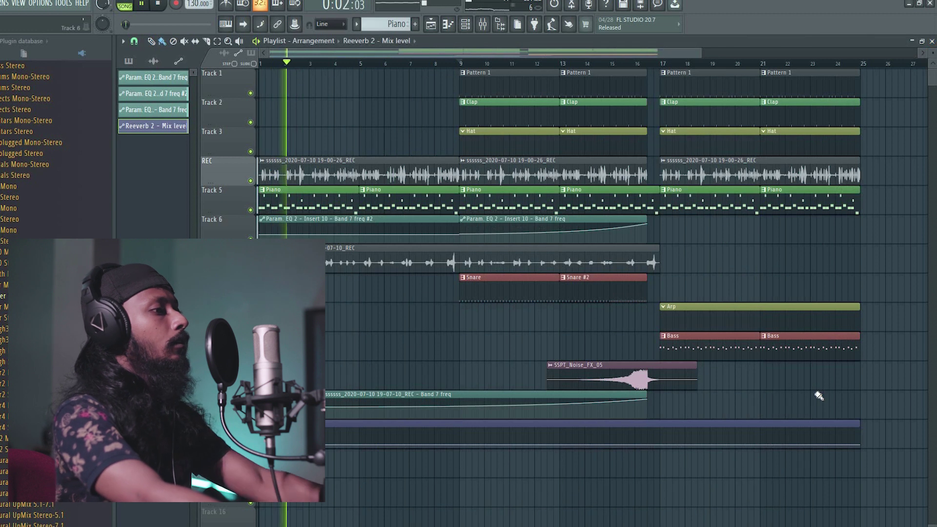
{"action": "left_click_drag", "start_coordinate": [862, 445], "coordinate": [608, 441]}
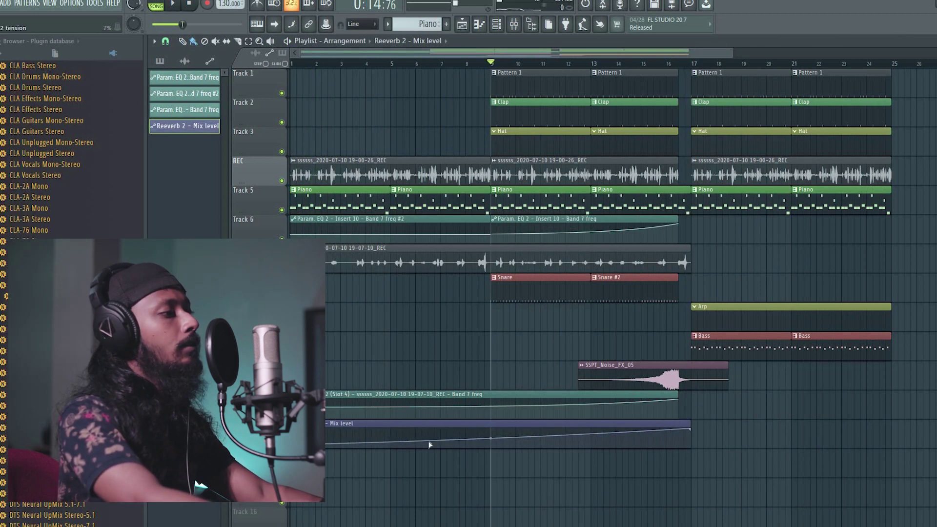
{"action": "left_click_drag", "start_coordinate": [291, 443], "coordinate": [292, 428]}
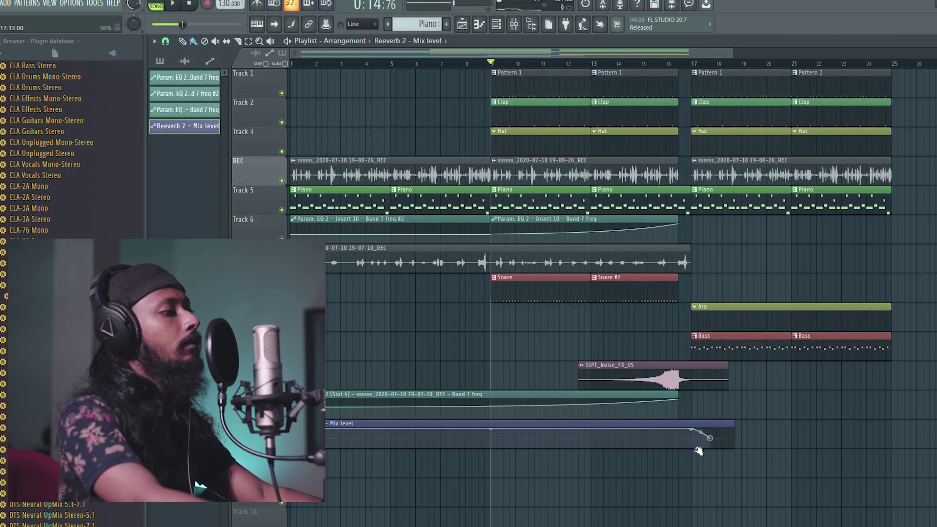
- Play the arrangement from bar 9 to check the reverb drop and the overall beat
{"action": "key", "text": "space"}
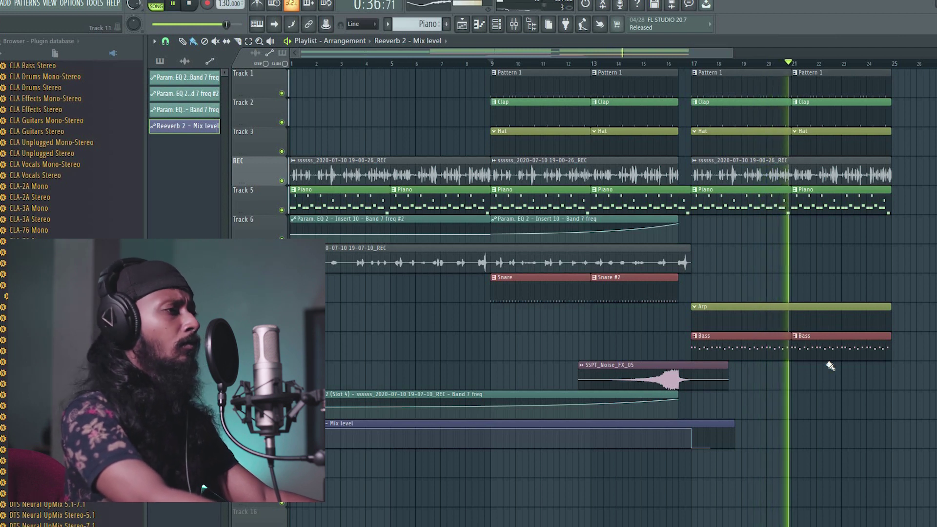
{"action": "key", "text": "space"}
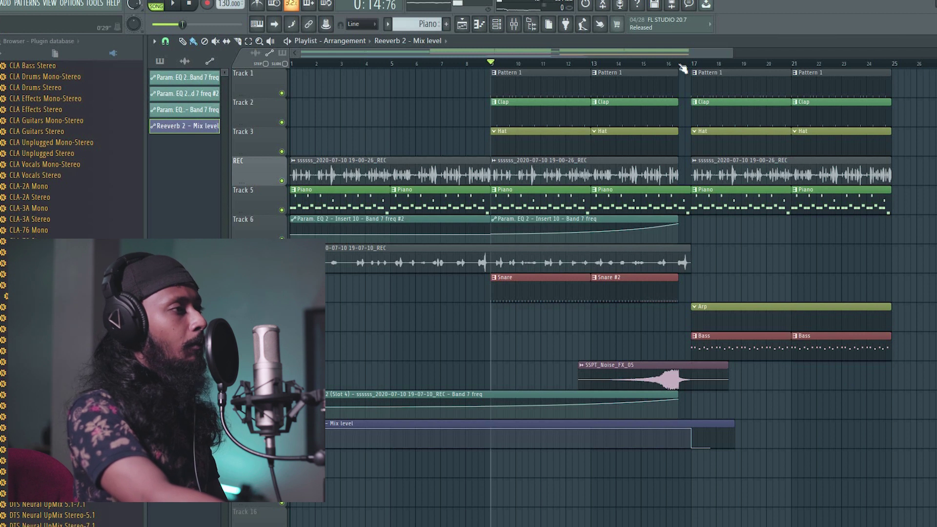
{"action": "scroll", "coordinate": [682, 66], "scroll_direction": "down", "scroll_amount": 3}
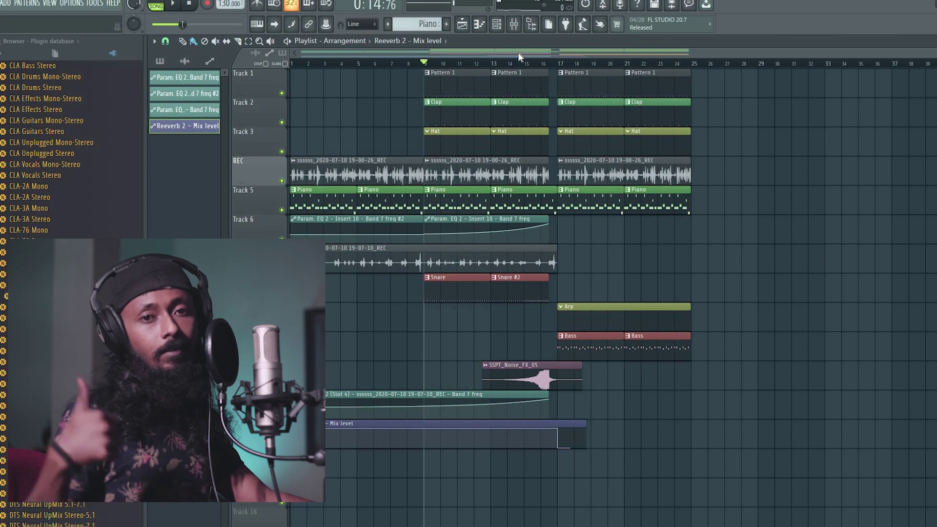
{"action": "key", "text": "space"}
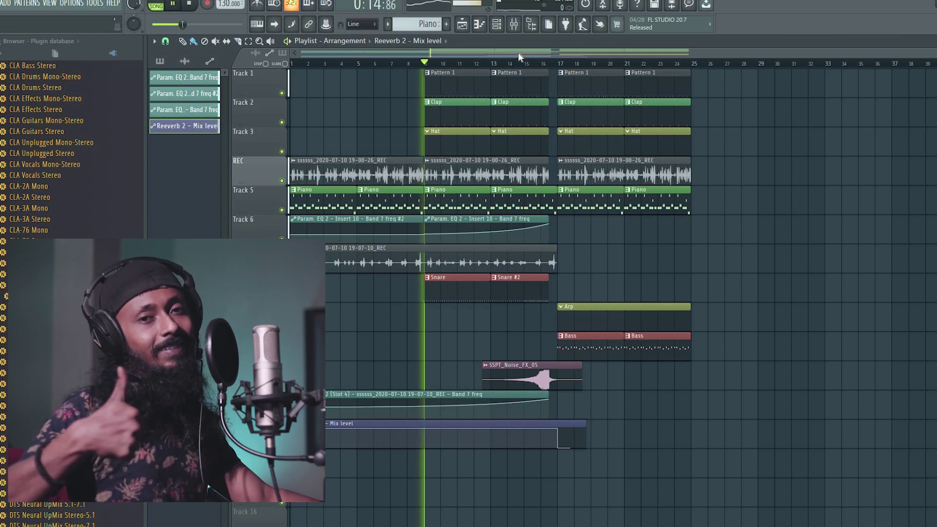